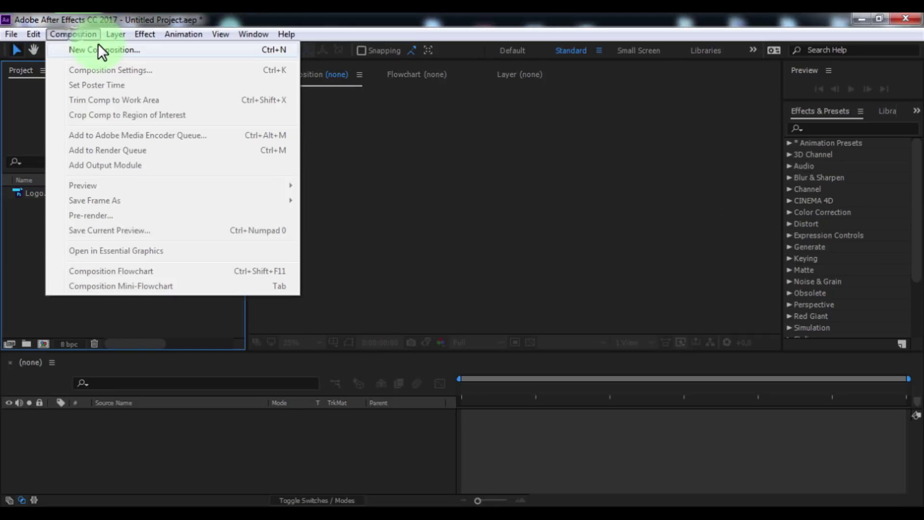
Step: Create a composition named Burning Comp at 1920 × 1080 px, 29.97 fps, with a duration of 5 seconds
click(98, 43)
text(Burning Comp)
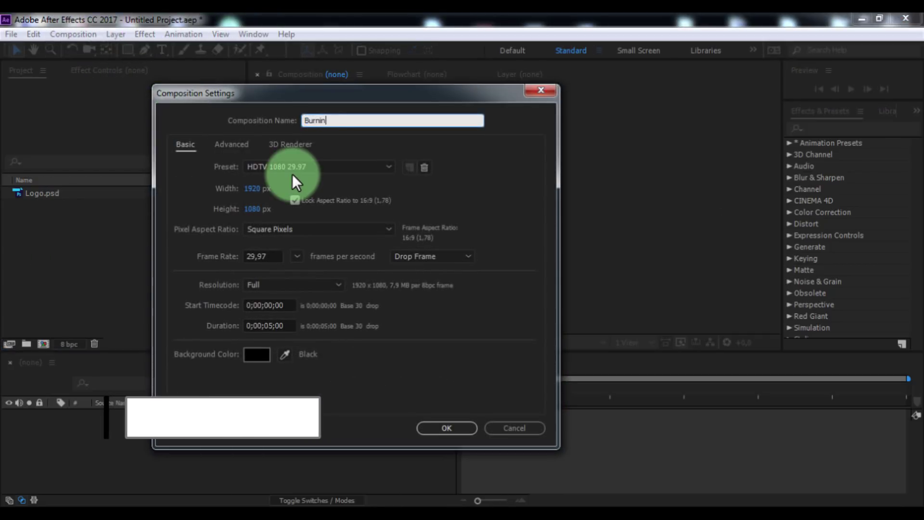
click(257, 190)
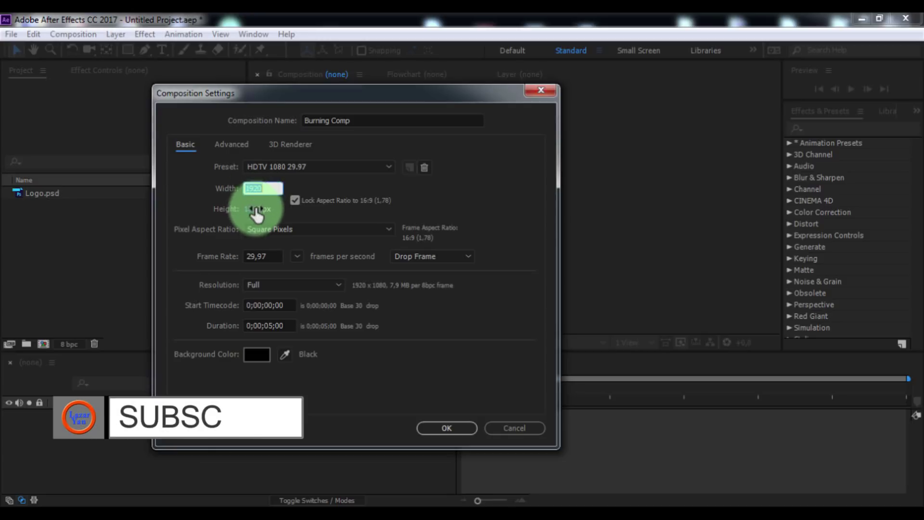
key(Tab)
click(297, 256)
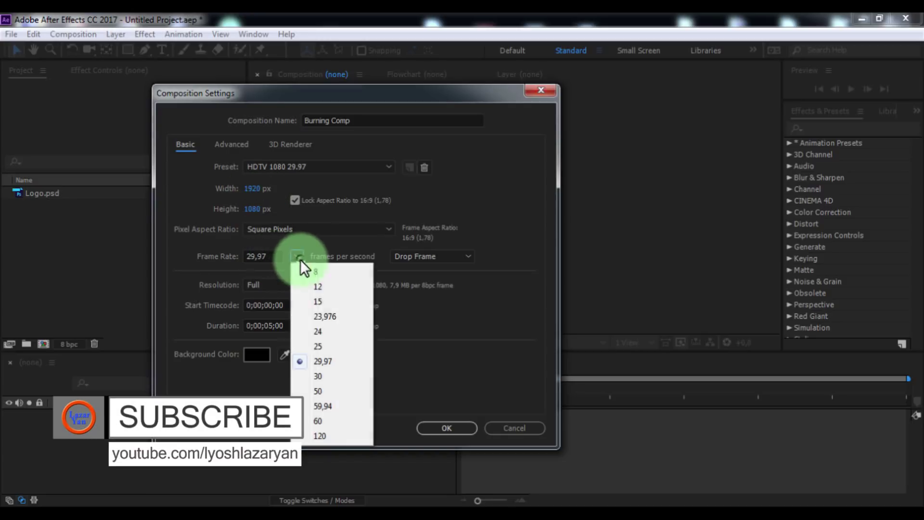
click(324, 362)
click(287, 326)
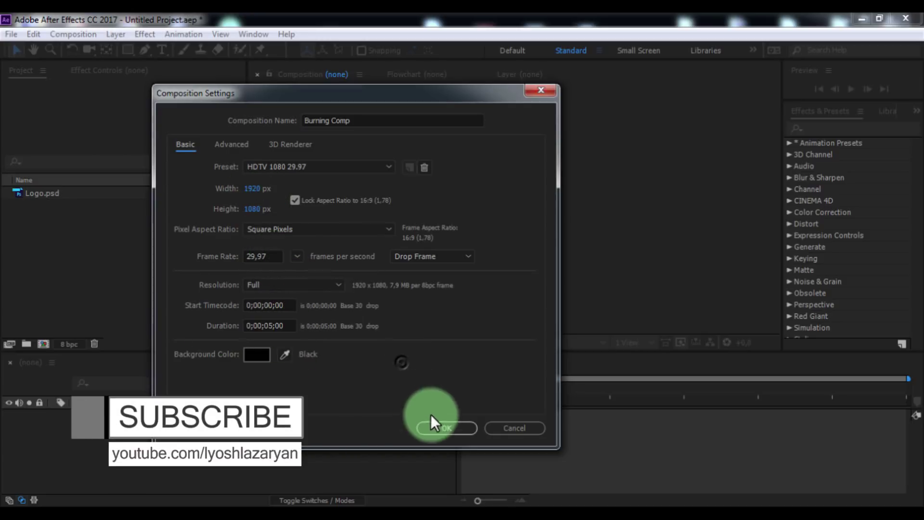
click(443, 427)
Step: Add a white 1920 × 1080 px solid named Background to Burning Comp
right_click(107, 439)
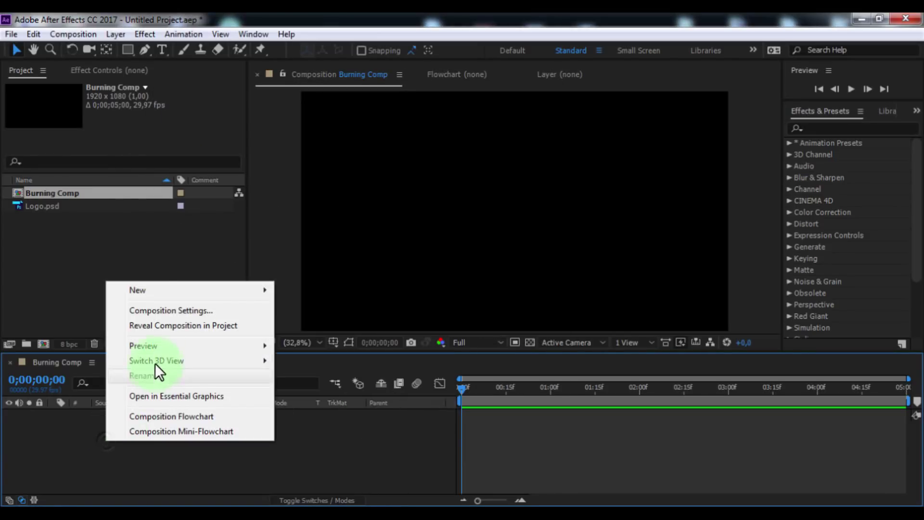
click(155, 290)
click(325, 328)
text(Background)
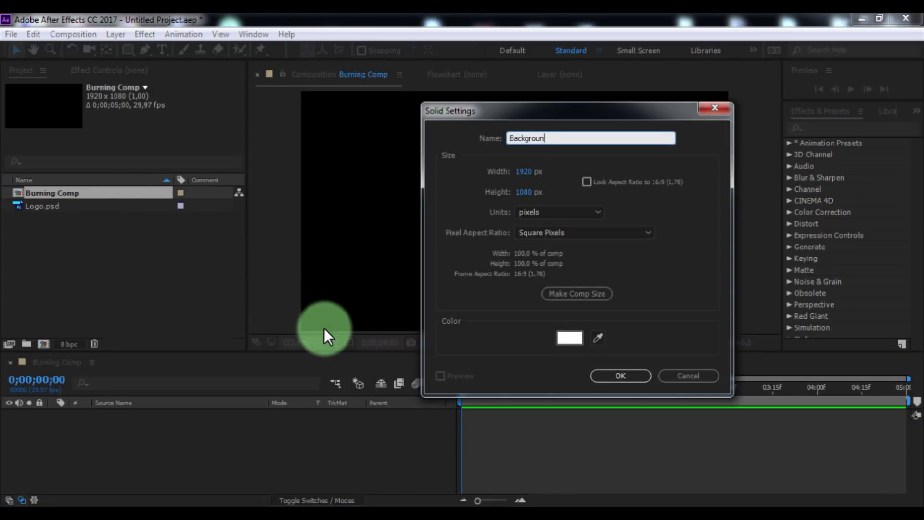
click(618, 376)
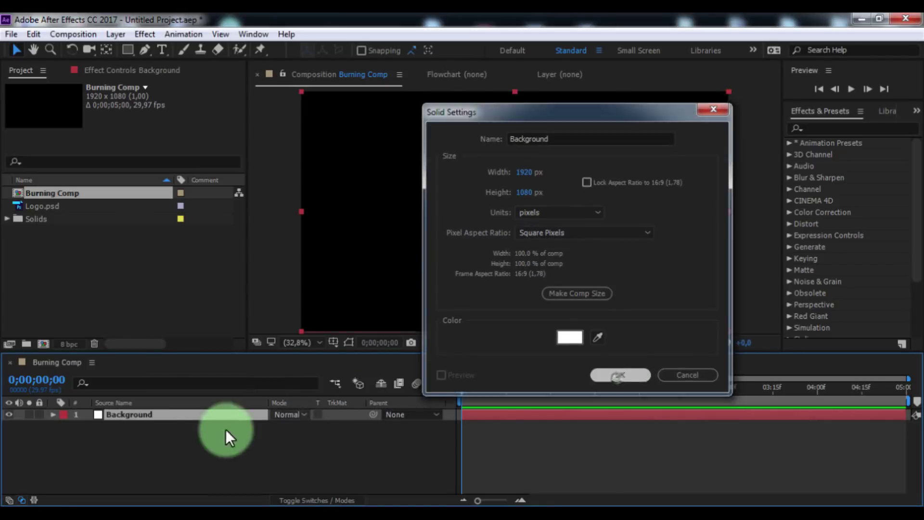
Step: Find the Gradient Ramp effect and apply it to the Background layer
click(829, 129)
text(gradient)
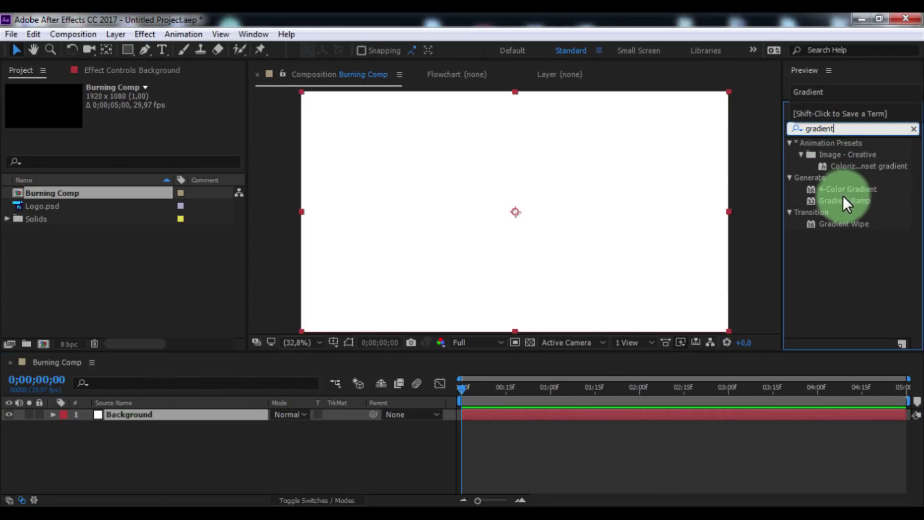
drag(846, 205, 132, 415)
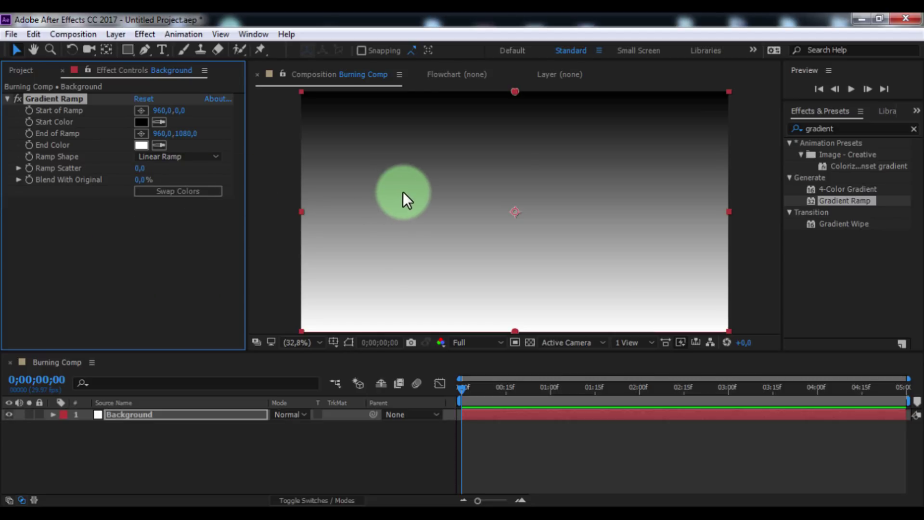
Step: Stretch the ramp diagonally past the frame, with its start at about -792, -468 and its end at about 3162, 2508
scroll(402, 192, down, 2)
drag(514, 151, 318, 98)
drag(511, 271, 671, 333)
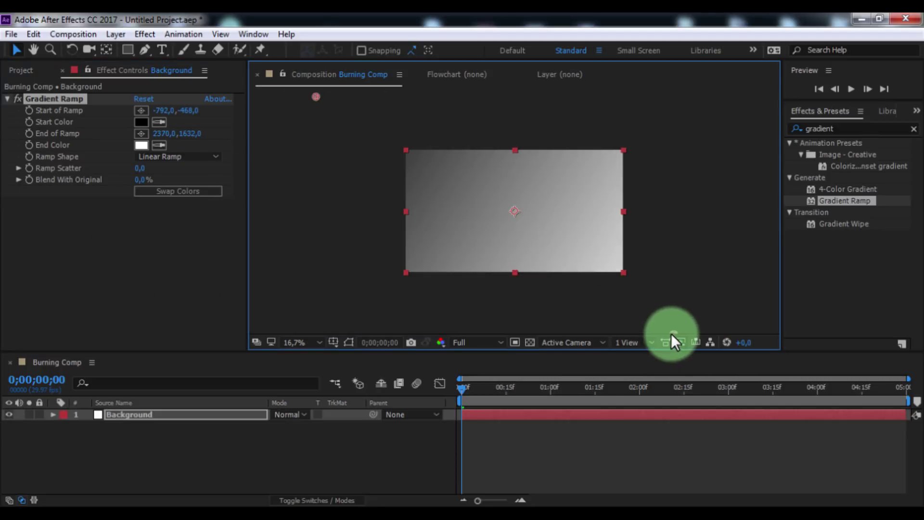
scroll(672, 333, down, 2)
drag(598, 273, 633, 315)
scroll(559, 256, up, 2)
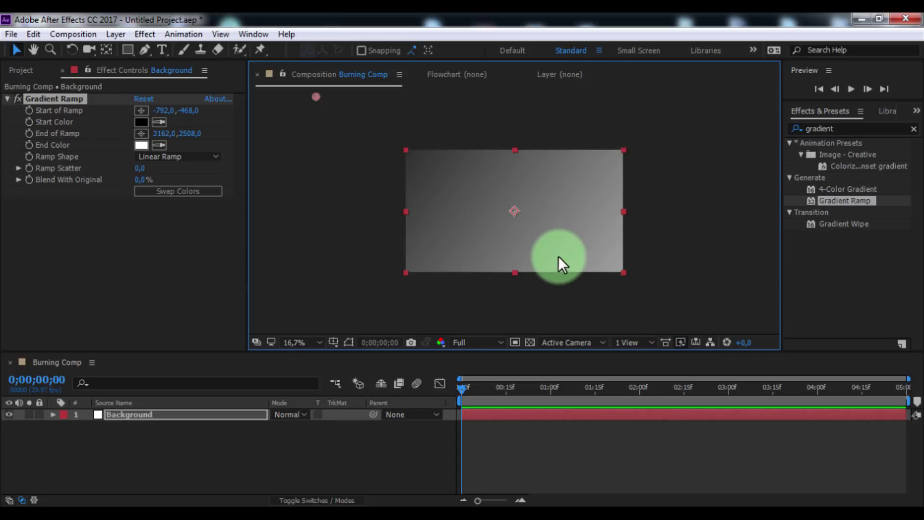
scroll(354, 181, up, 2)
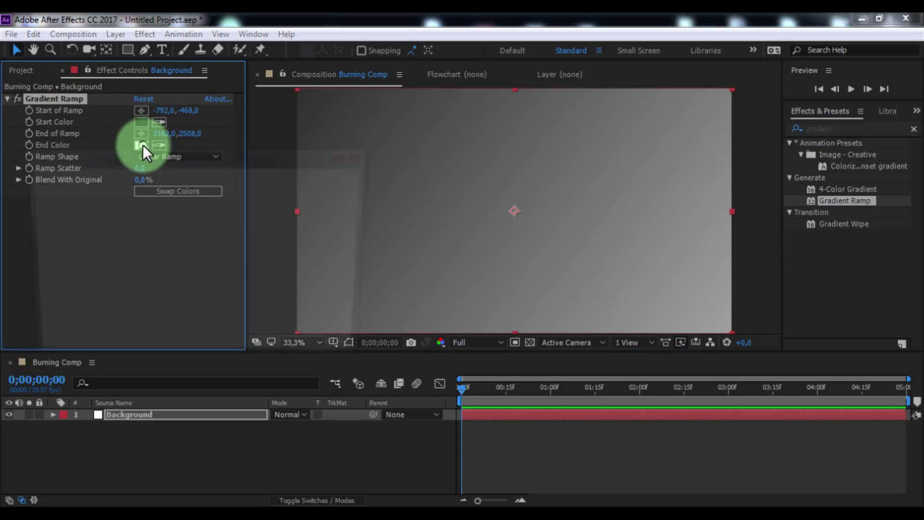
Step: Set the Gradient Ramp's end color to a dark teal
click(142, 145)
click(226, 261)
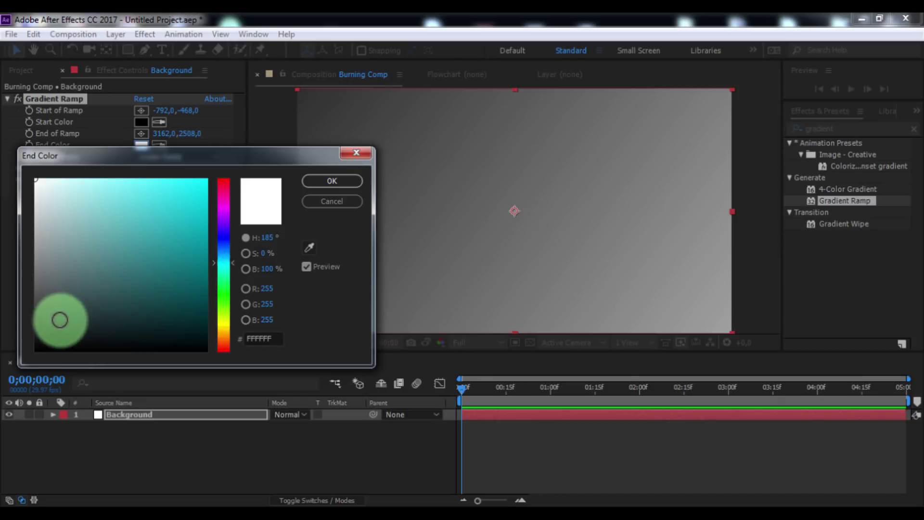
drag(57, 319, 103, 313)
click(337, 181)
Step: Apply the Fractal Noise effect to the Background layer and set its blending mode to Soft Light
click(838, 136)
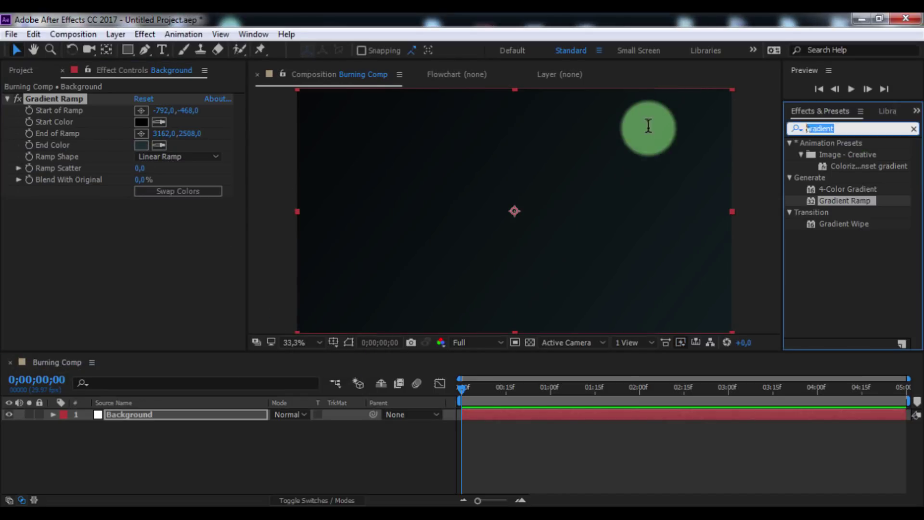
text(fractal)
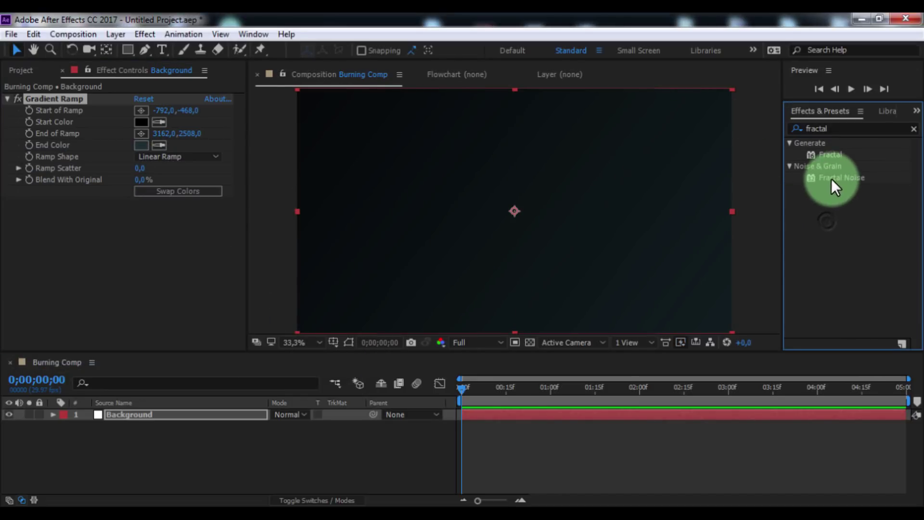
drag(830, 178, 142, 308)
click(189, 342)
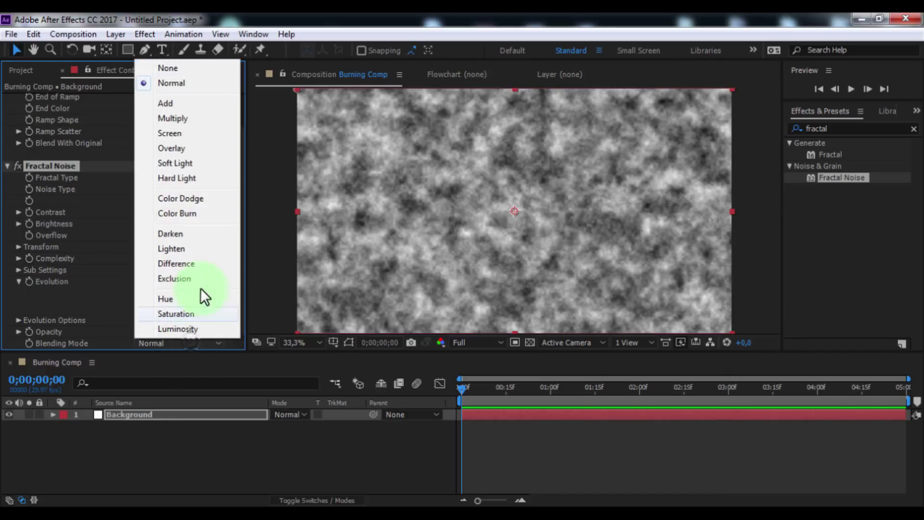
click(184, 165)
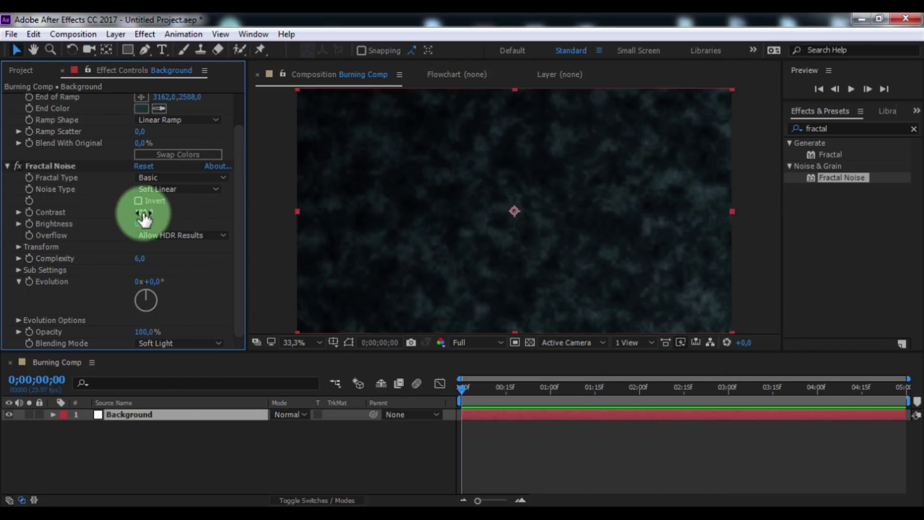
Step: Set the Fractal Noise contrast to 10 and its complexity to 2
click(145, 212)
text(10)
key(Return)
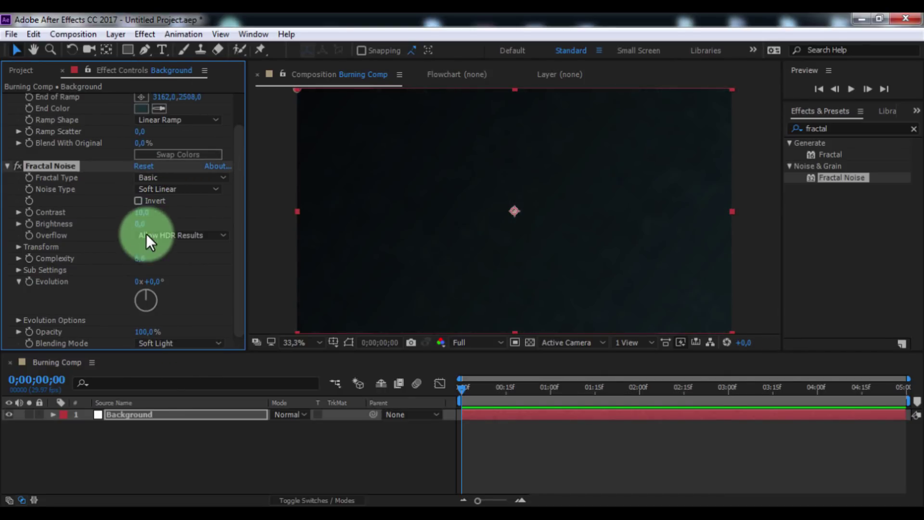
click(142, 258)
text(2)
key(Return)
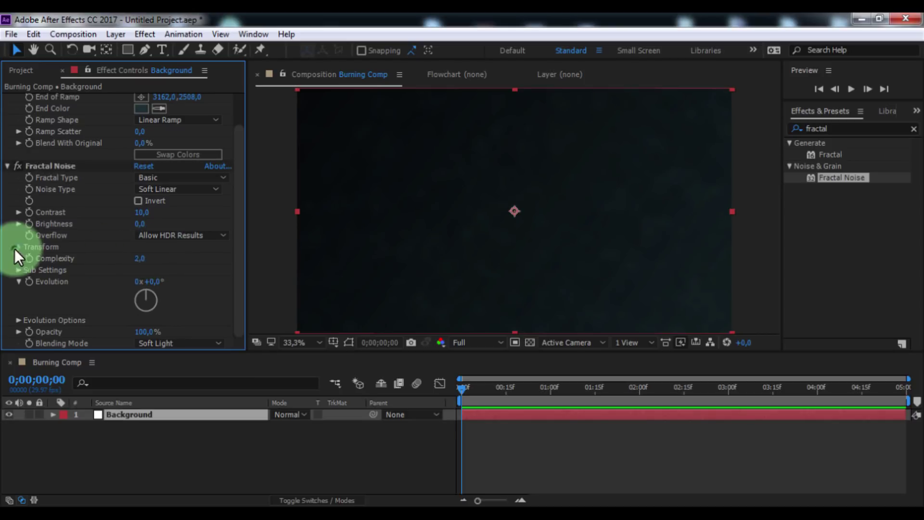
Step: Increase the Fractal Noise transform scale to about 400, and collapse the settings of both Background effects
click(18, 247)
click(31, 282)
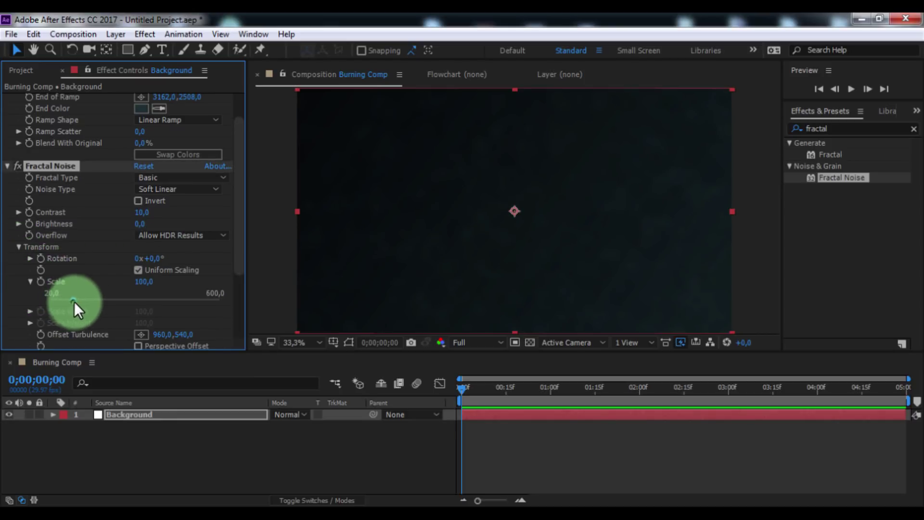
drag(74, 301, 161, 301)
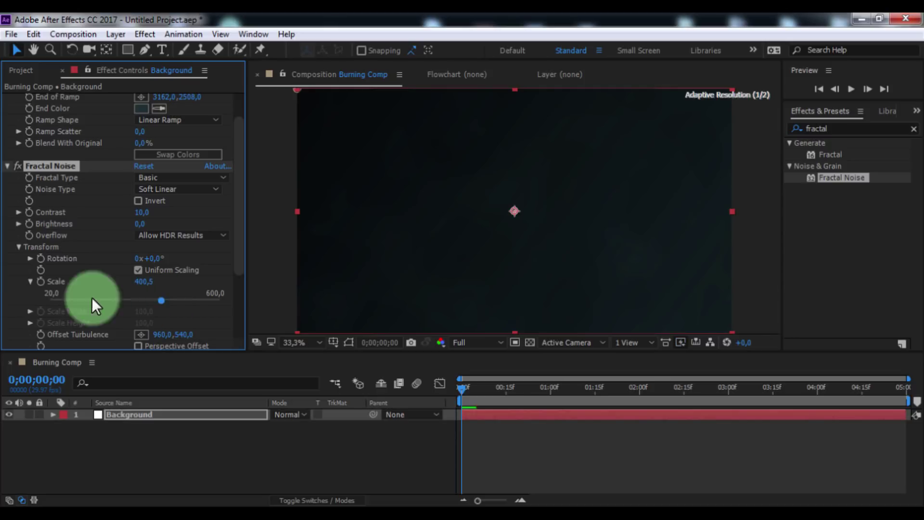
click(7, 166)
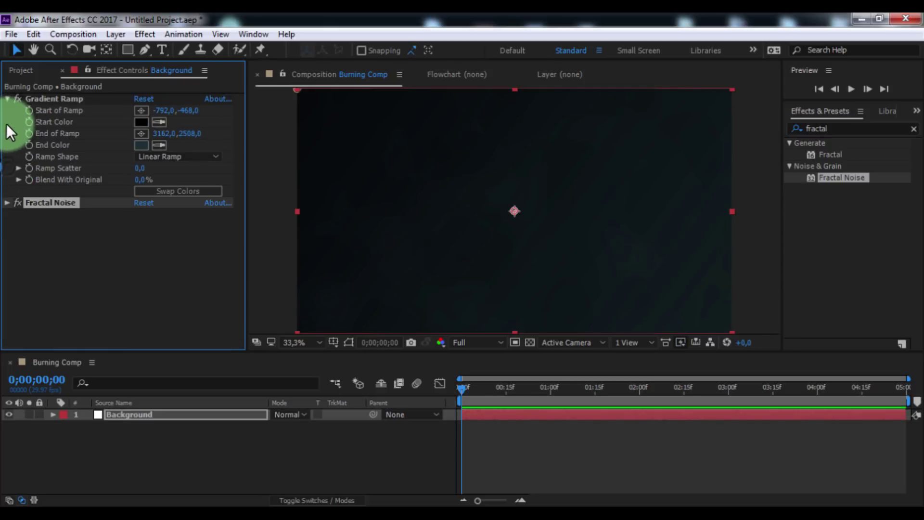
click(7, 98)
Step: Apply Fast Blur (Legacy) to the Background layer with Repeat Edge Pixels enabled and blurriness at about 211
click(816, 129)
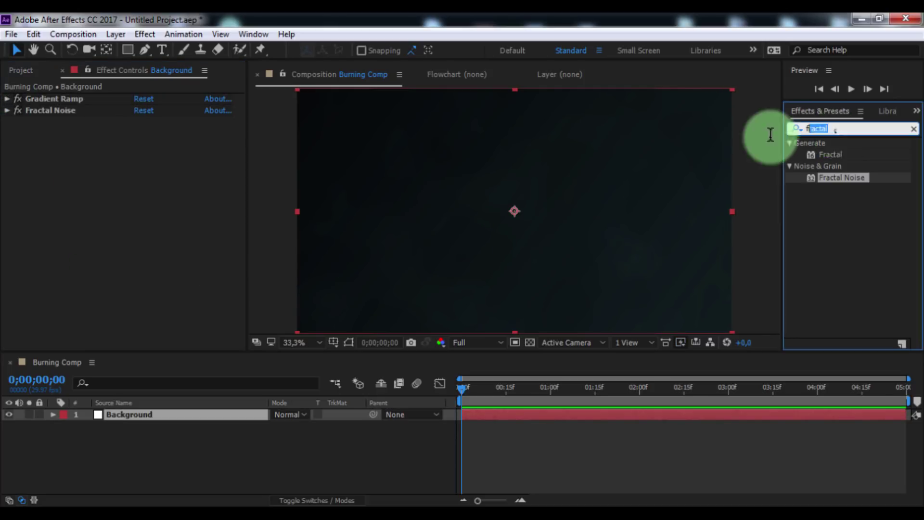
text(fast)
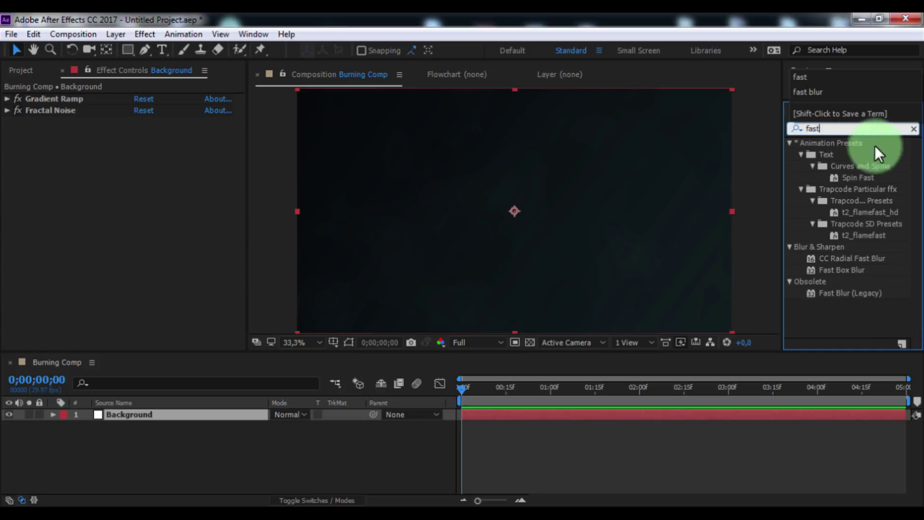
drag(829, 295, 154, 250)
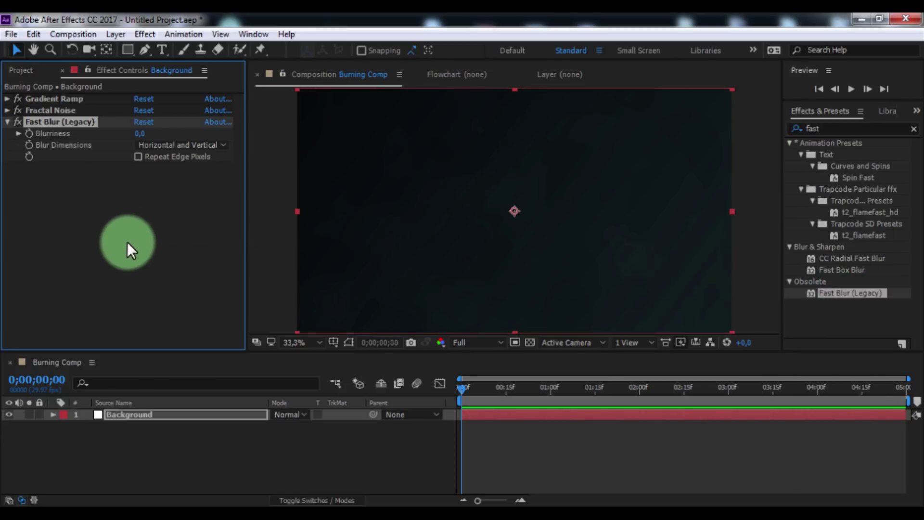
click(138, 155)
drag(139, 133, 168, 135)
click(9, 122)
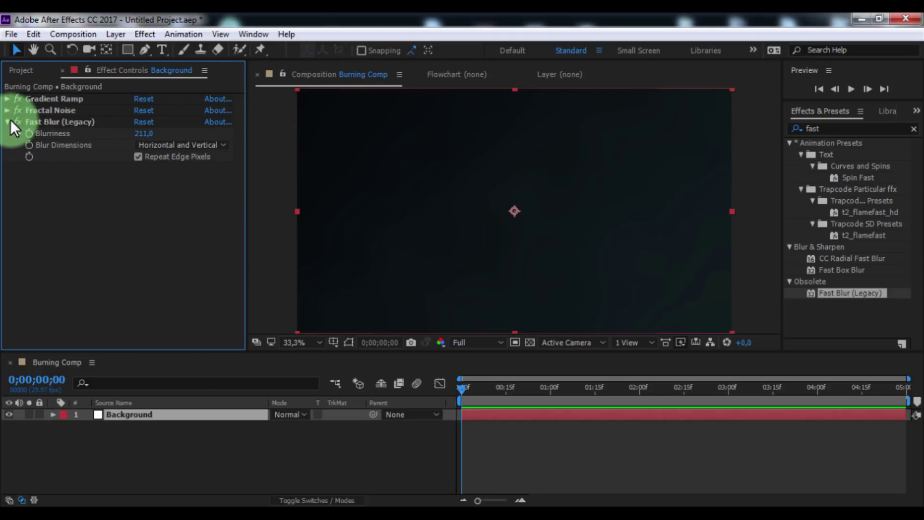
Step: Change the project's color depth to 16 bits per channel
click(24, 71)
click(67, 343)
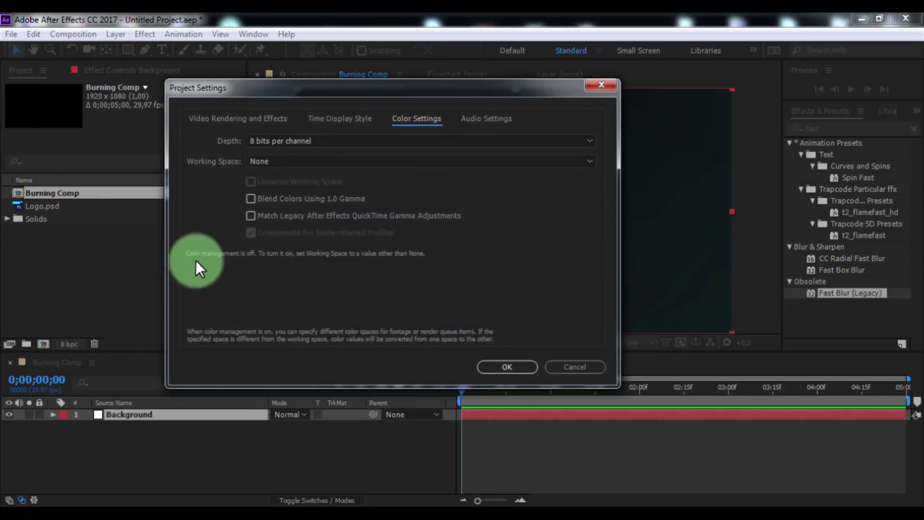
click(326, 144)
click(316, 174)
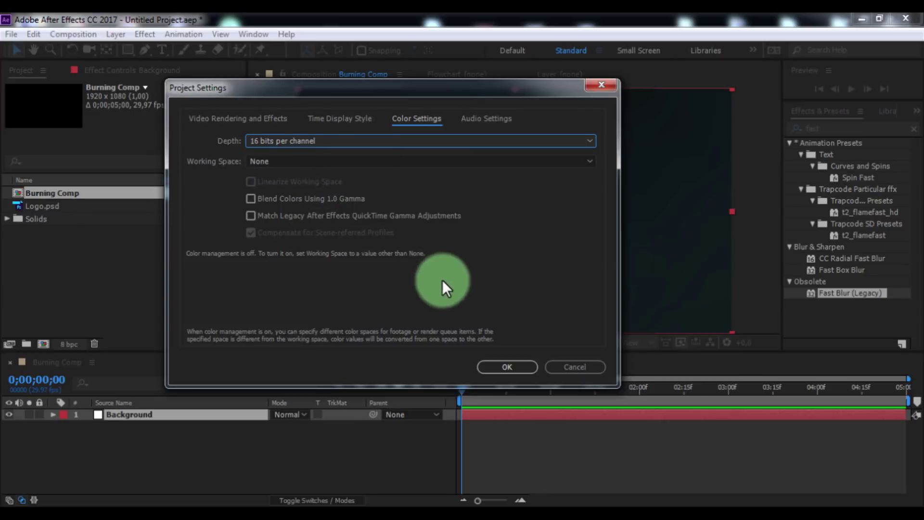
drag(443, 92, 354, 91)
click(418, 370)
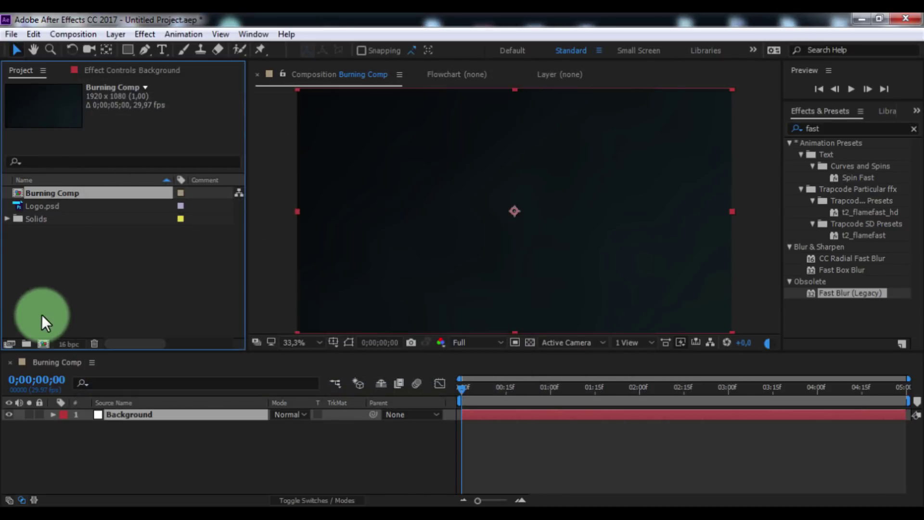
Step: Place Logo.psd above the Background layer and pre-compose it as Logo
drag(37, 206, 126, 411)
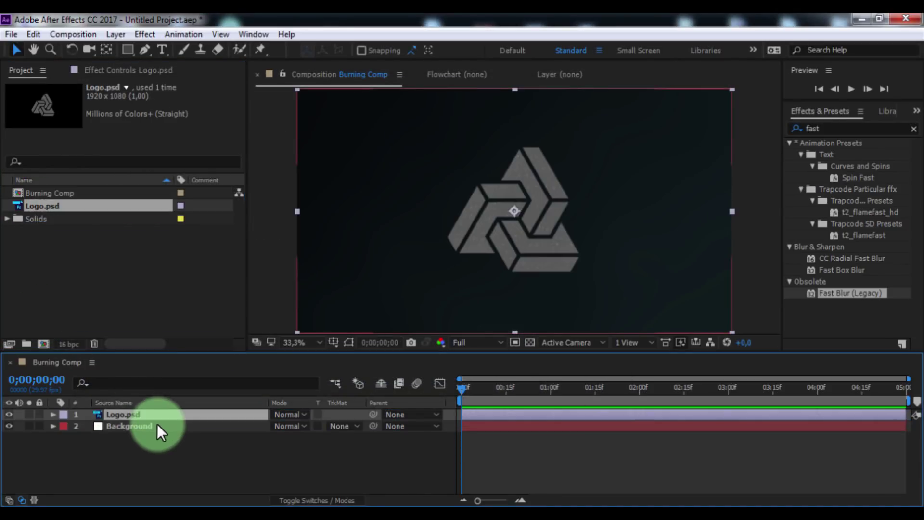
right_click(131, 415)
click(238, 441)
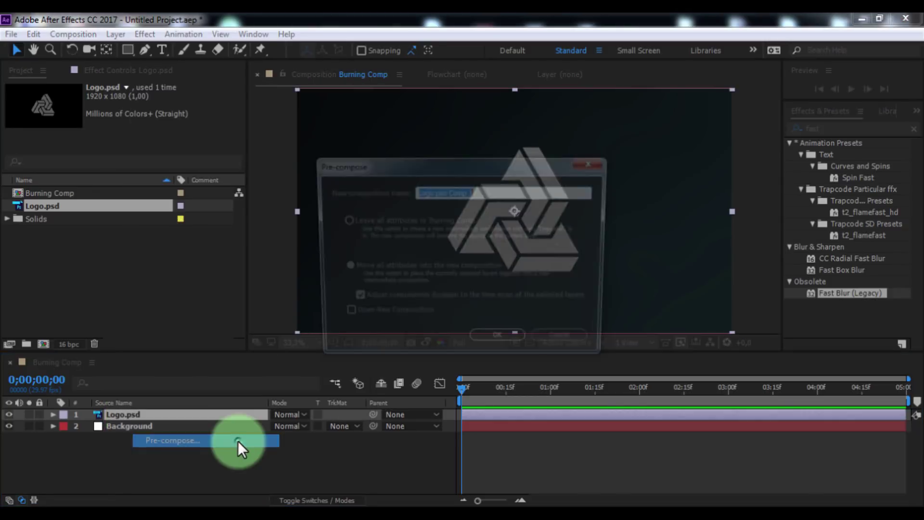
text(Logo)
key(Return)
Step: Duplicate the Logo layer and give the lower copy a scale of about 245% with the Screen blending mode
key(ctrl+d)
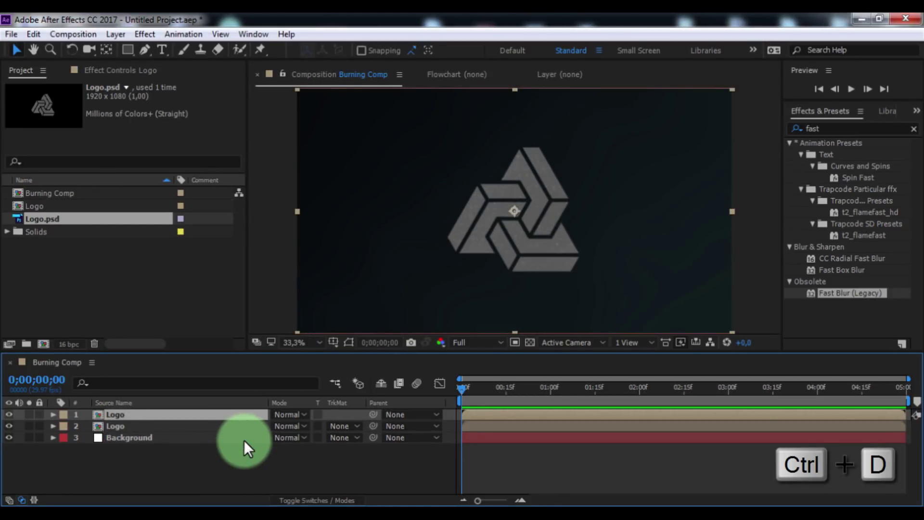
click(134, 425)
key(s)
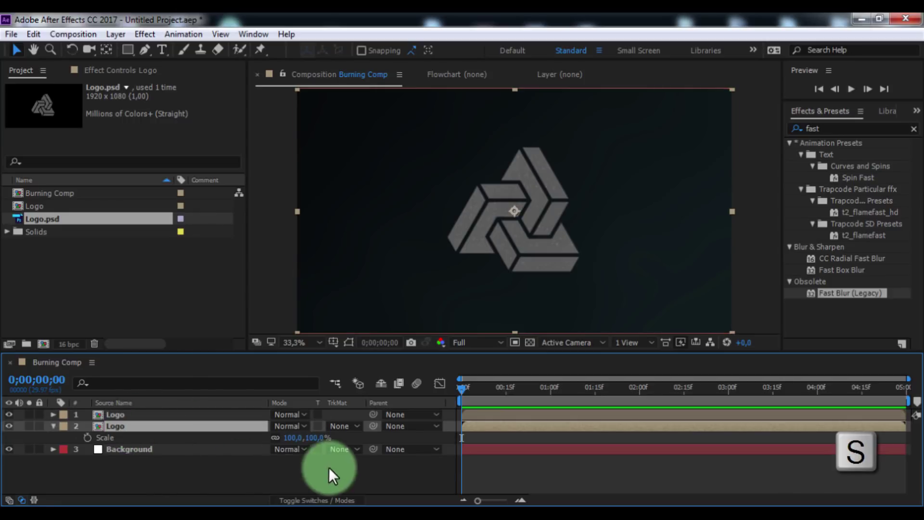
mouse_move(318, 438)
mouse_down()
mouse_move(398, 433)
mouse_move(318, 424)
mouse_up()
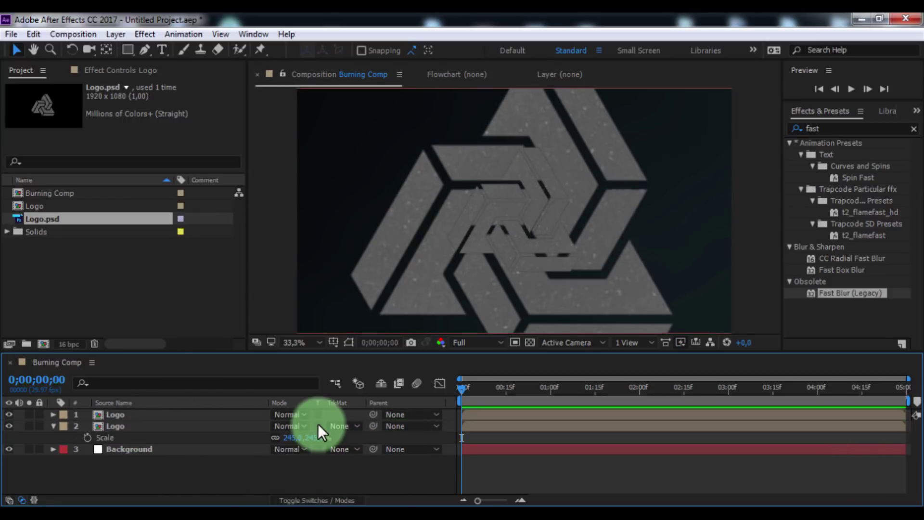
click(298, 426)
click(339, 232)
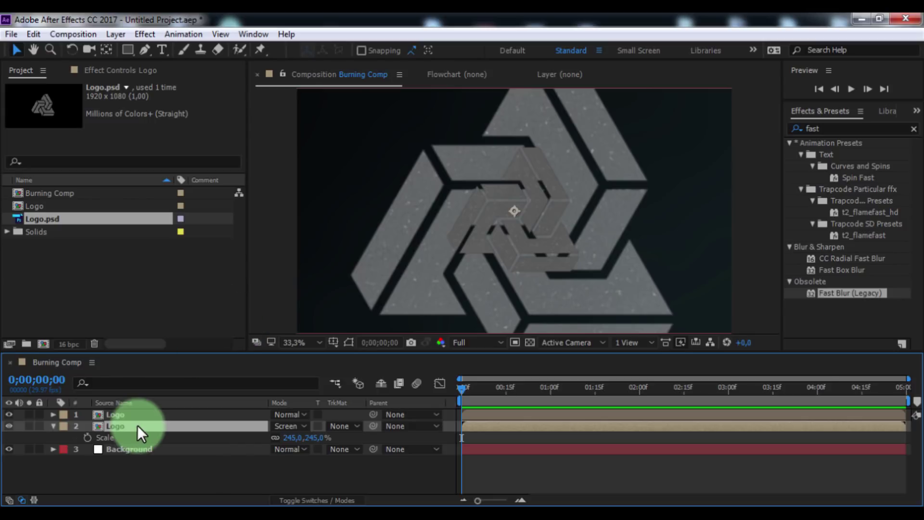
Step: Set the opacity of the enlarged lower Logo layer to 5%
key(t)
click(279, 437)
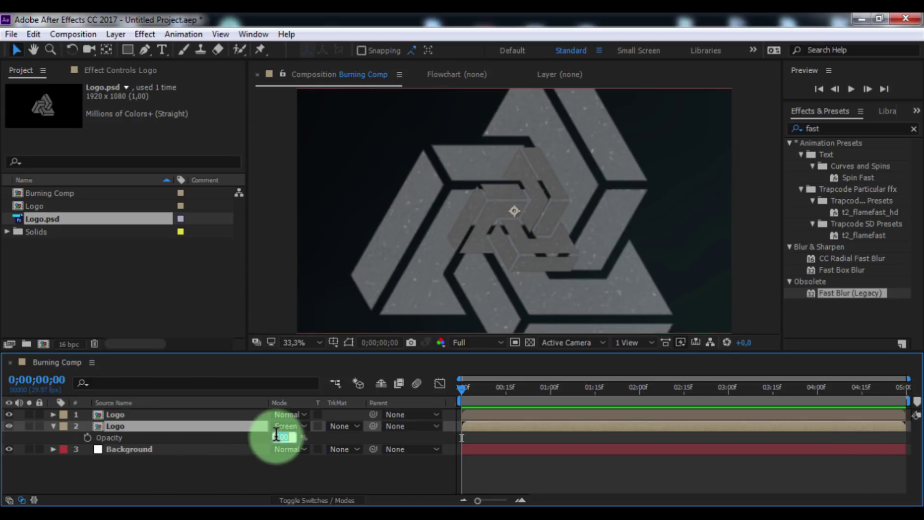
text(5)
key(Return)
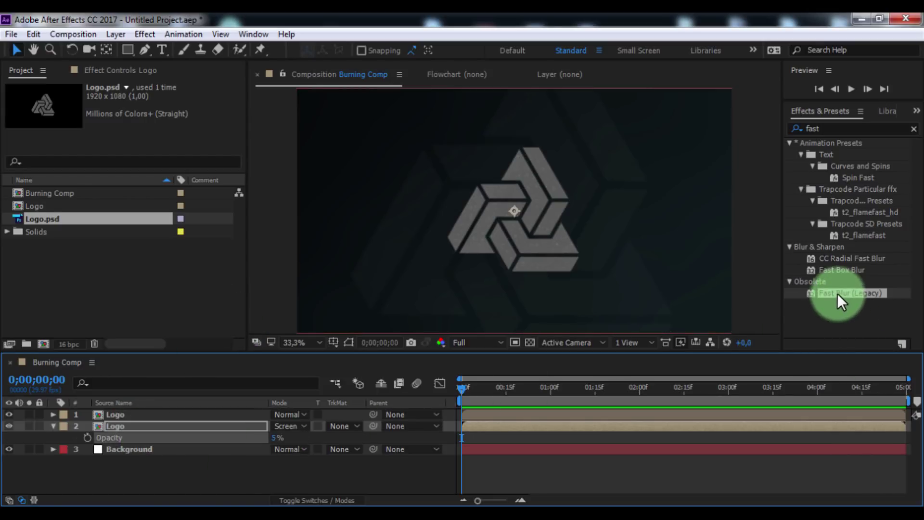
Step: Apply Fast Blur (Legacy) to the enlarged lower Logo layer with a blurriness of 20
drag(838, 295, 124, 433)
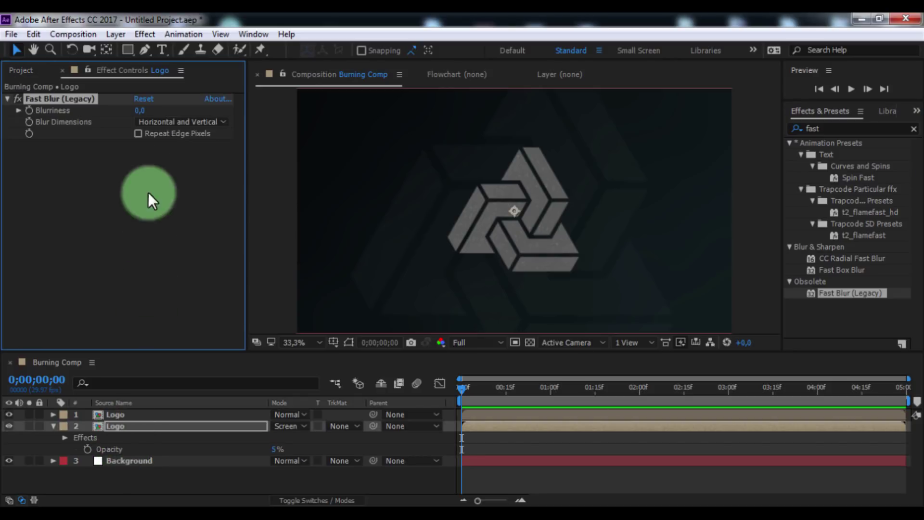
click(141, 110)
text(20)
key(Return)
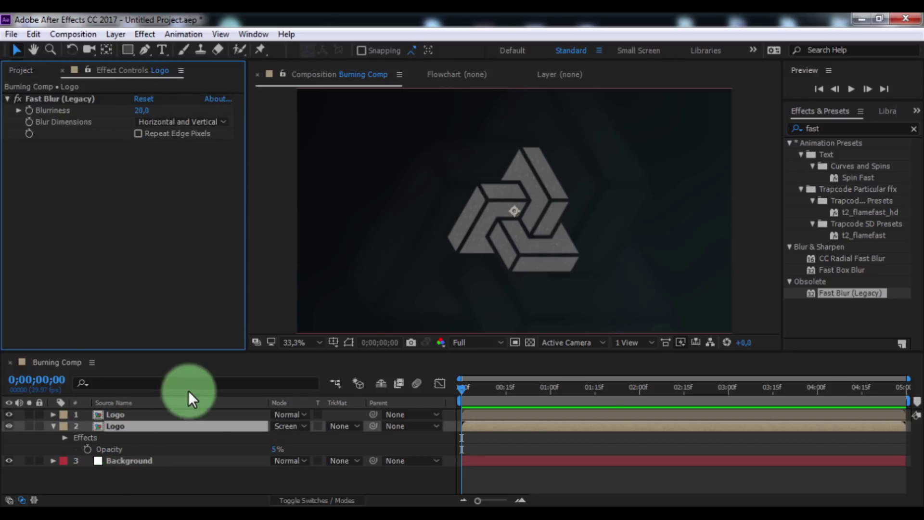
click(52, 425)
Step: Create a white 1920 x 1080 px solid named Wipe above the logo layers
right_click(127, 470)
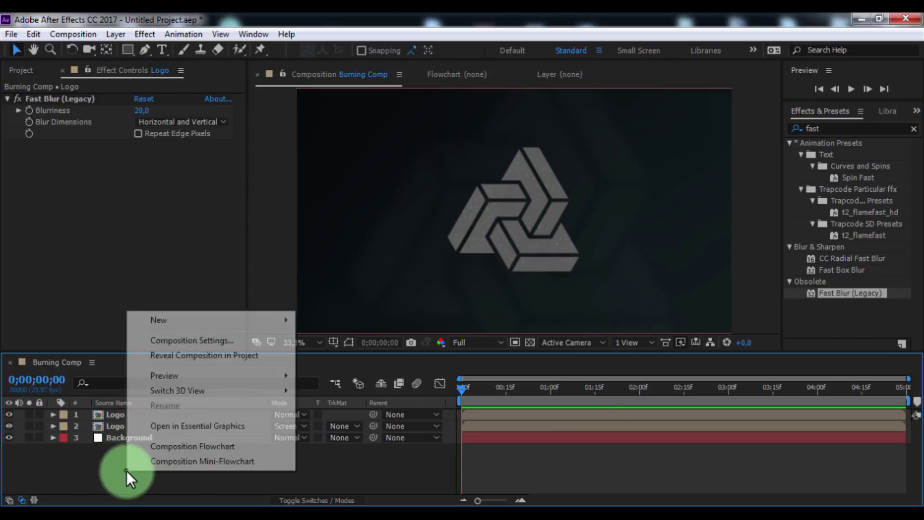
mouse_move(167, 321)
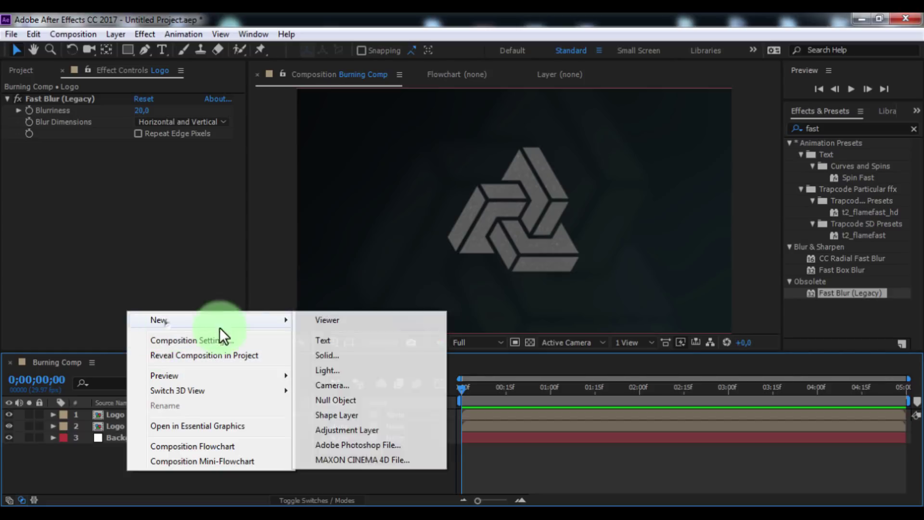
click(330, 355)
text(Wipe)
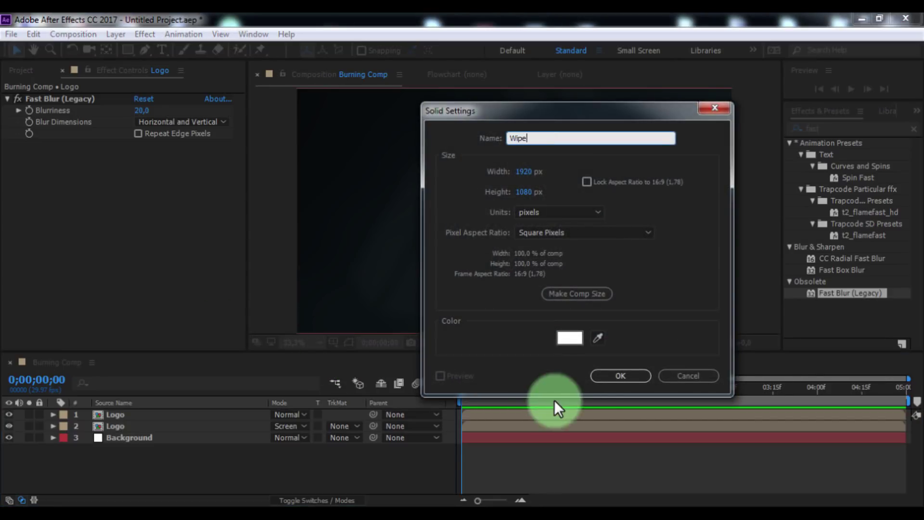
click(605, 381)
Step: Find the Linear Wipe transition effect and apply it to the Wipe layer
click(842, 129)
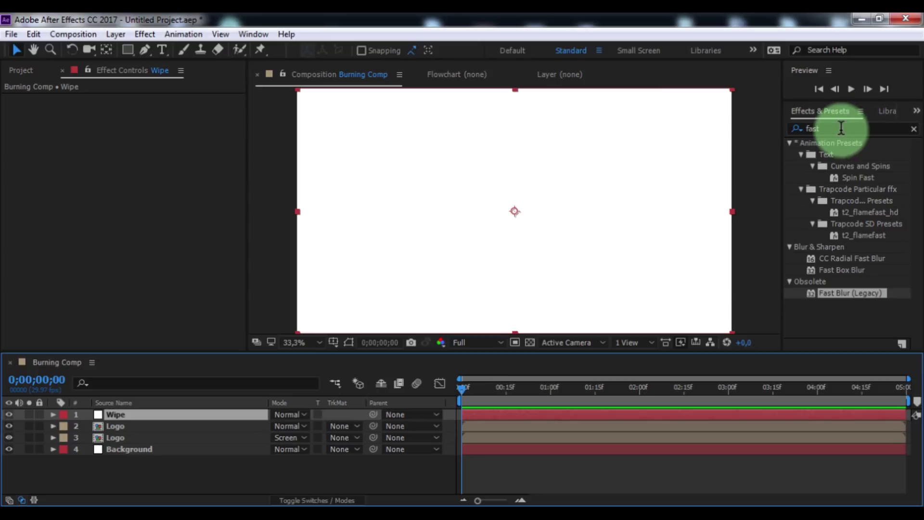
text(linear)
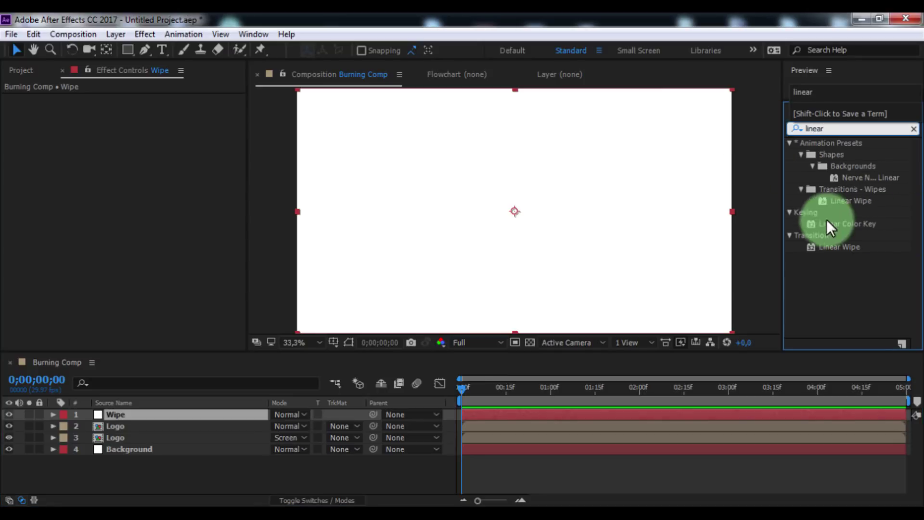
drag(834, 244, 114, 415)
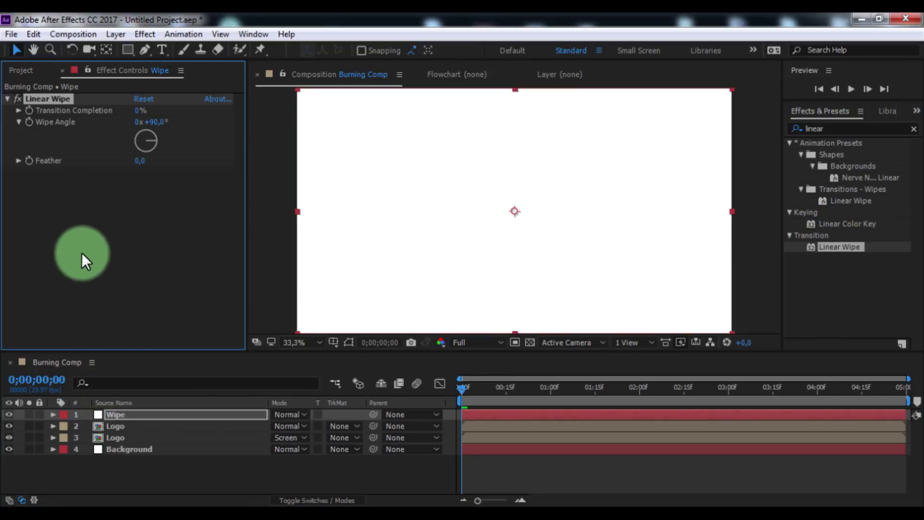
Step: Keyframe the Linear Wipe's Transition Completion at 100% on the first frame and 0% at 4 seconds
click(140, 111)
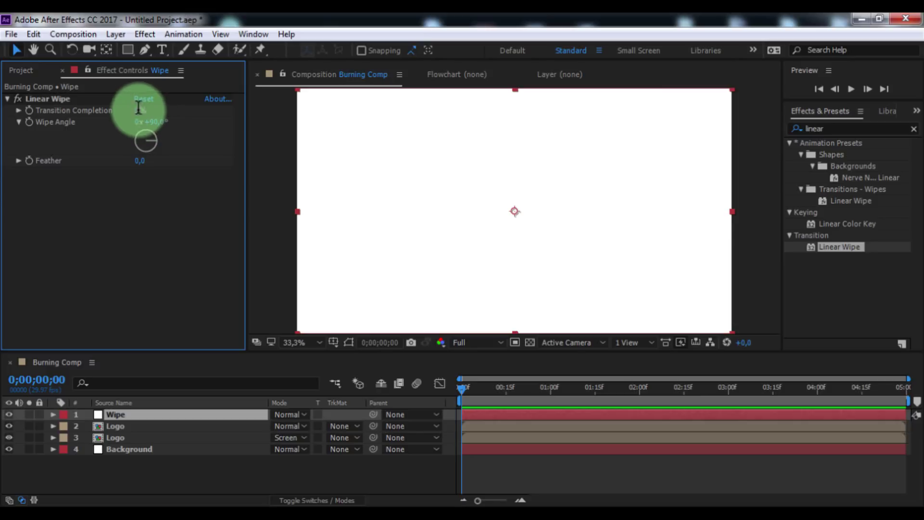
text(100)
key(Return)
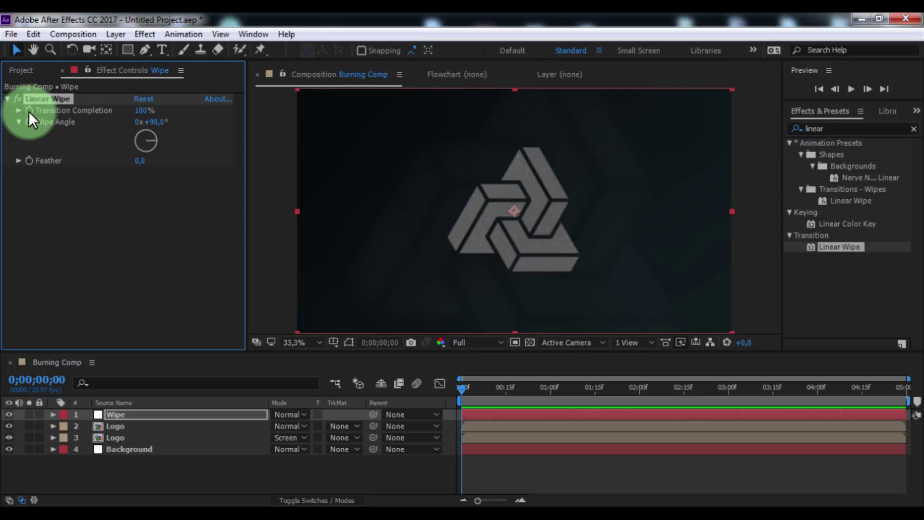
click(28, 110)
click(815, 389)
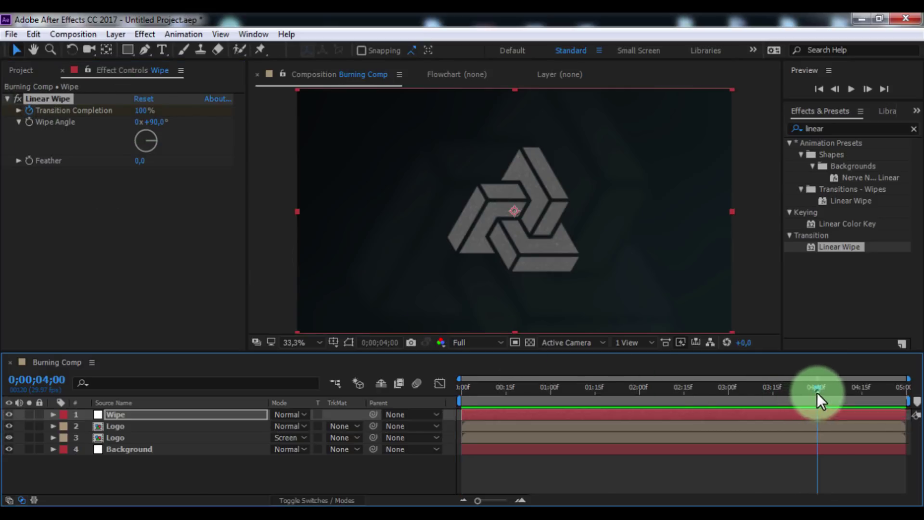
click(143, 110)
text(0)
key(Return)
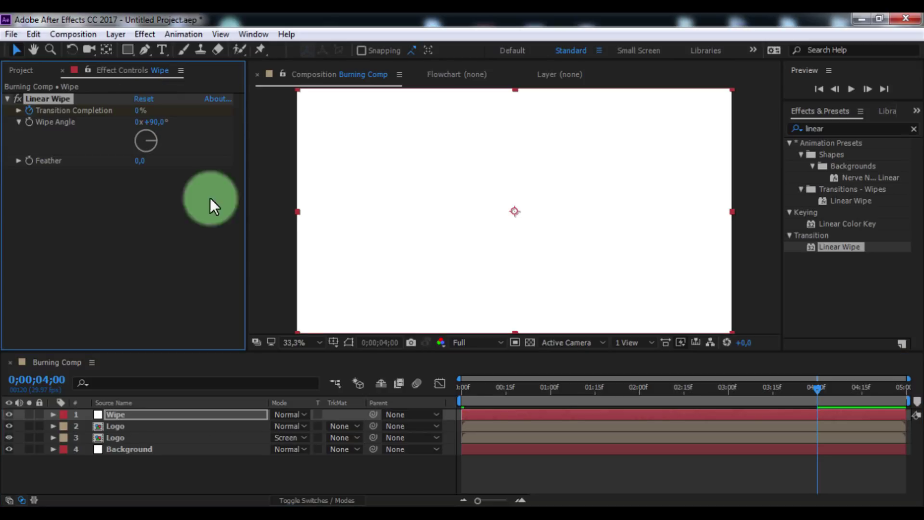
Step: Set the Linear Wipe's Wipe Angle to about 208° while viewing the 1-second mark, and return to the first frame
click(550, 386)
drag(151, 122, 249, 131)
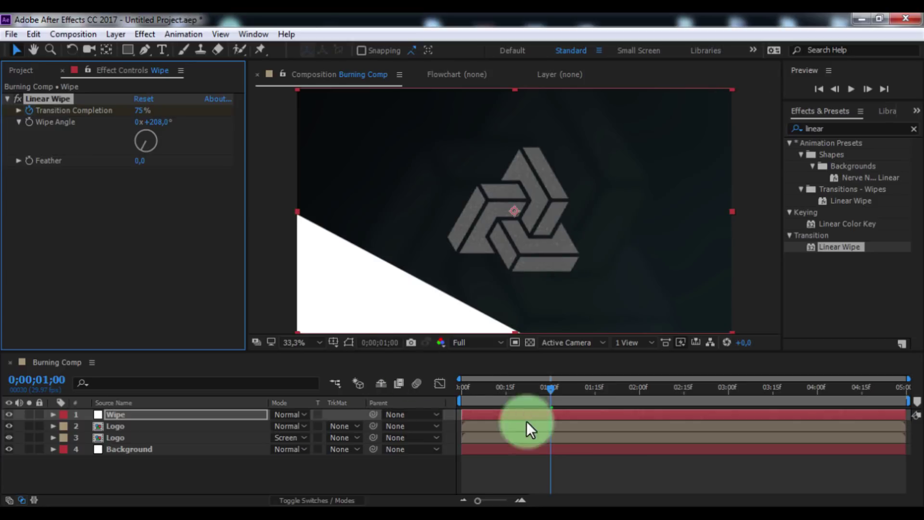
drag(552, 391, 404, 382)
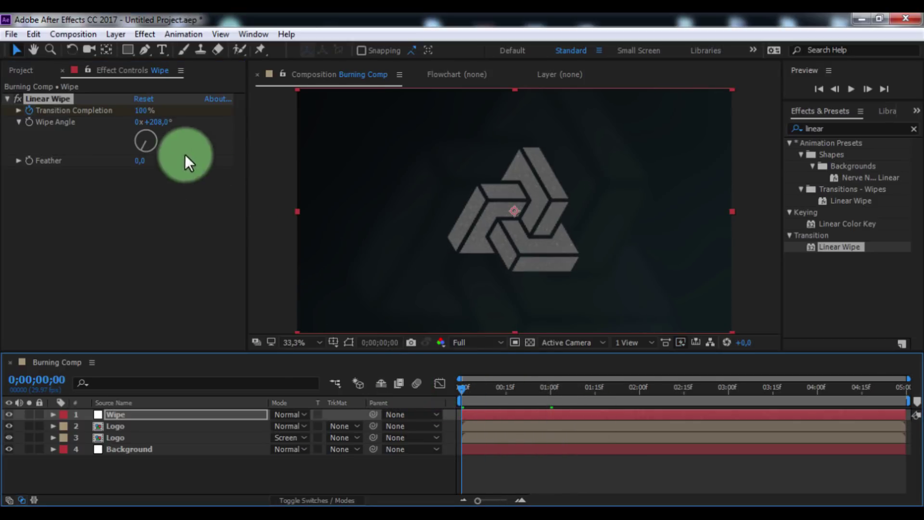
Step: Give the Linear Wipe a Feather of 50 and set its first-frame Transition Completion to about 76%
mouse_move(143, 113)
mouse_down()
mouse_move(163, 119)
mouse_move(131, 118)
mouse_move(140, 123)
mouse_up()
drag(139, 160, 140, 161)
drag(139, 116, 142, 112)
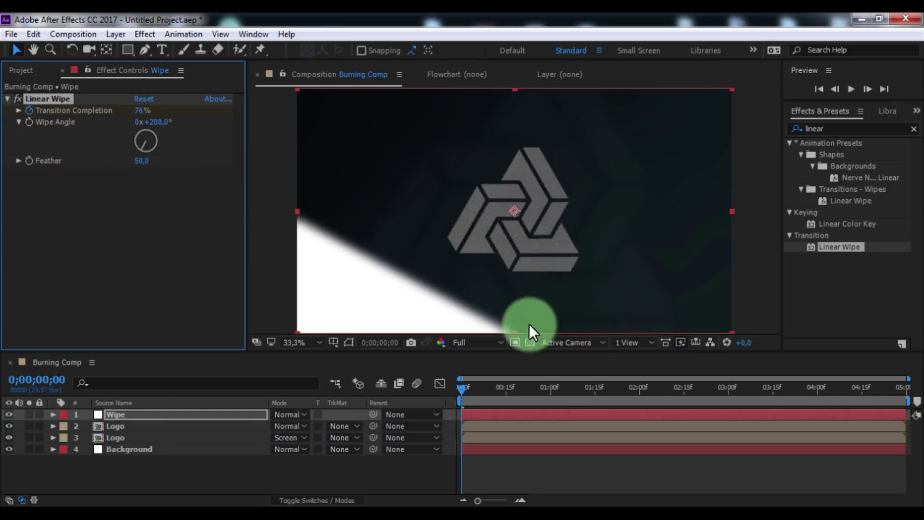
click(519, 467)
Step: Pre-compose the Wipe layer as Linear Wipe, moving all attributes into the new composition
right_click(116, 415)
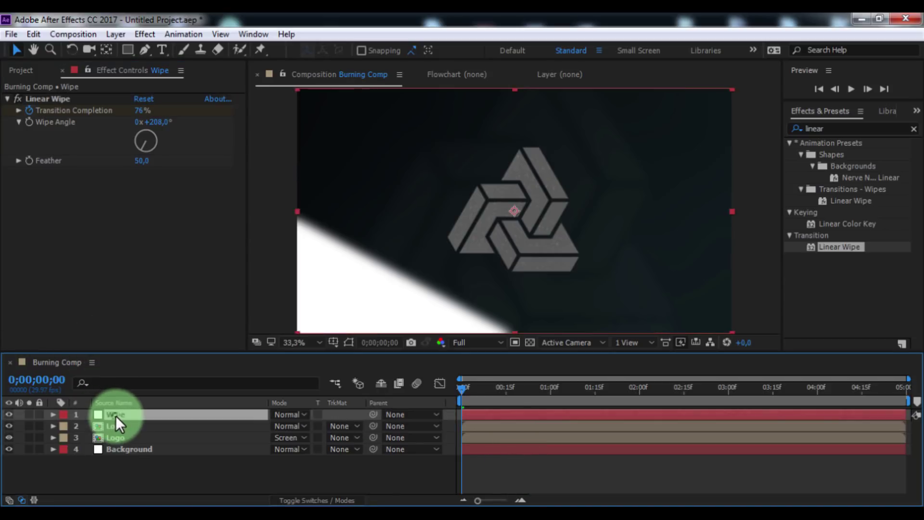
click(139, 440)
text(Lin)
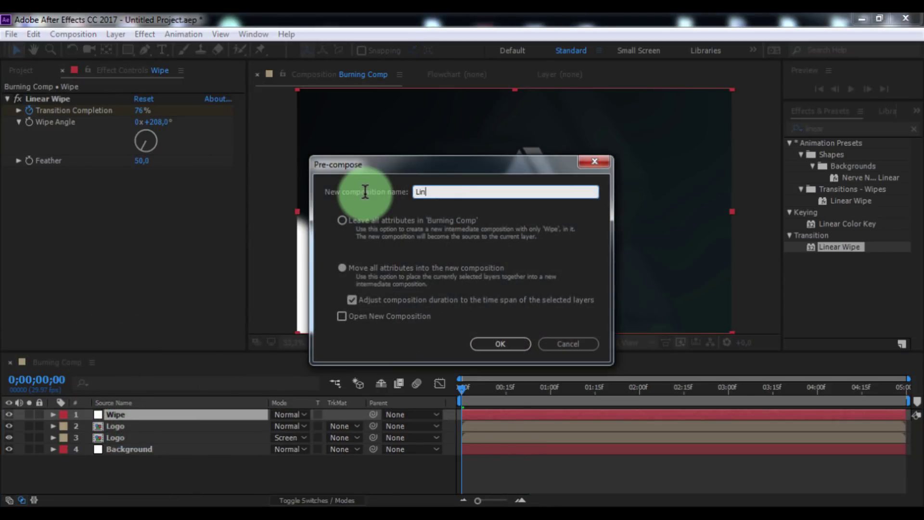
text(ear Wipe)
key(Return)
Step: Create a white 1920 x 1080 px solid named Noise above the Linear Wipe layer
right_click(210, 458)
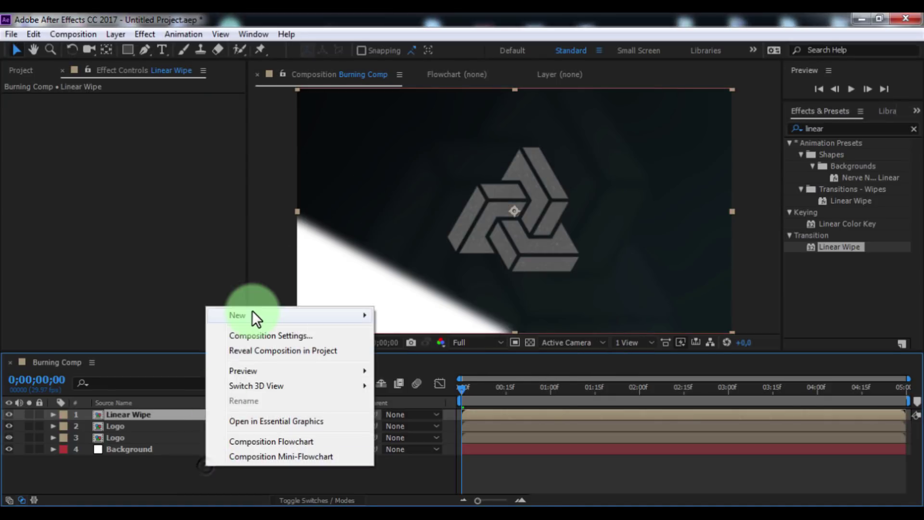
click(259, 318)
click(425, 354)
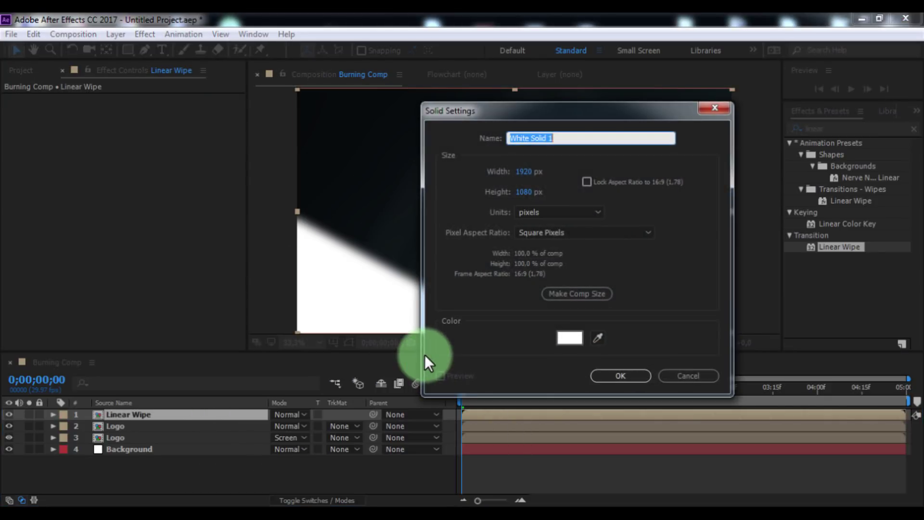
text(Noise)
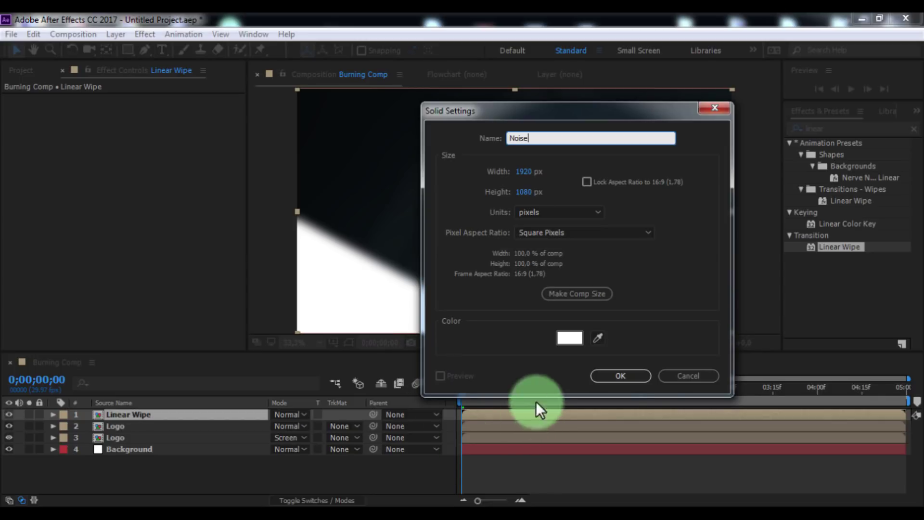
click(621, 376)
Step: Find the Fractal Noise effect and apply it to the Noise layer with its default settings
click(844, 128)
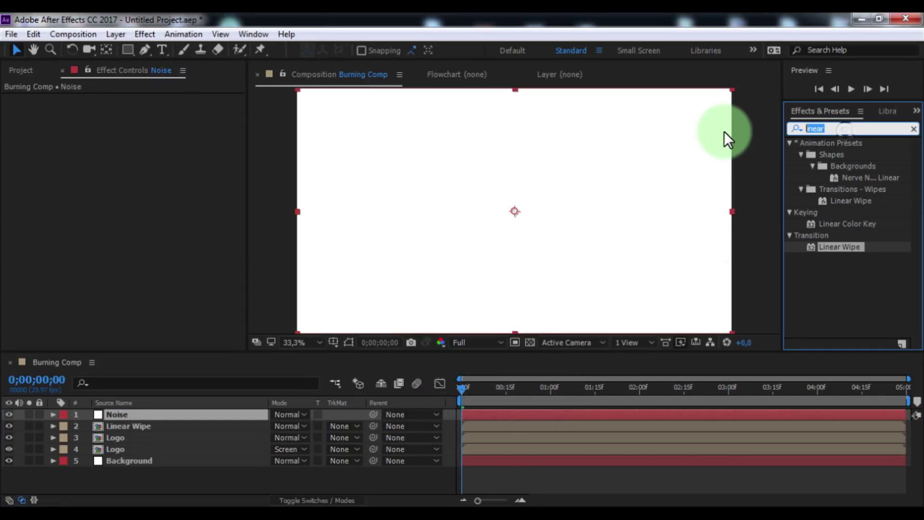
text(fractal)
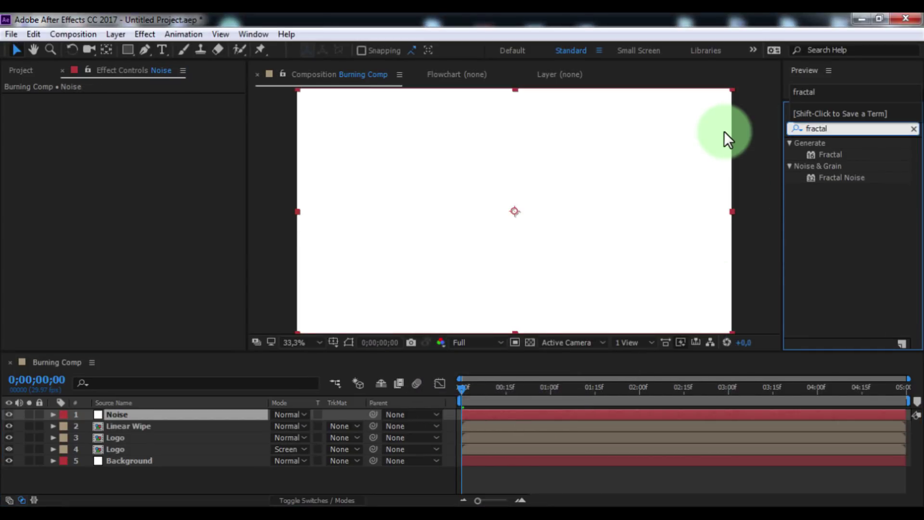
drag(841, 177, 148, 412)
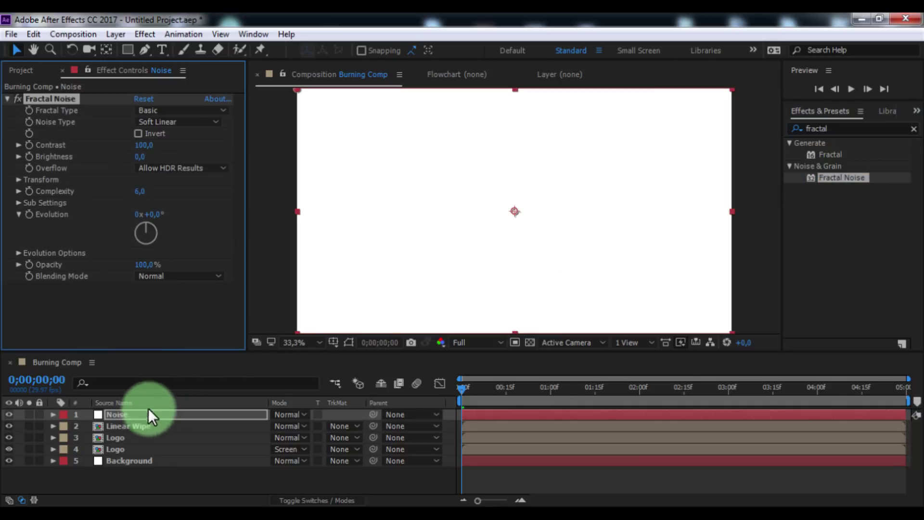
Step: Pre-compose the Noise layer as Fractal Noise, moving all attributes into the new composition
right_click(139, 417)
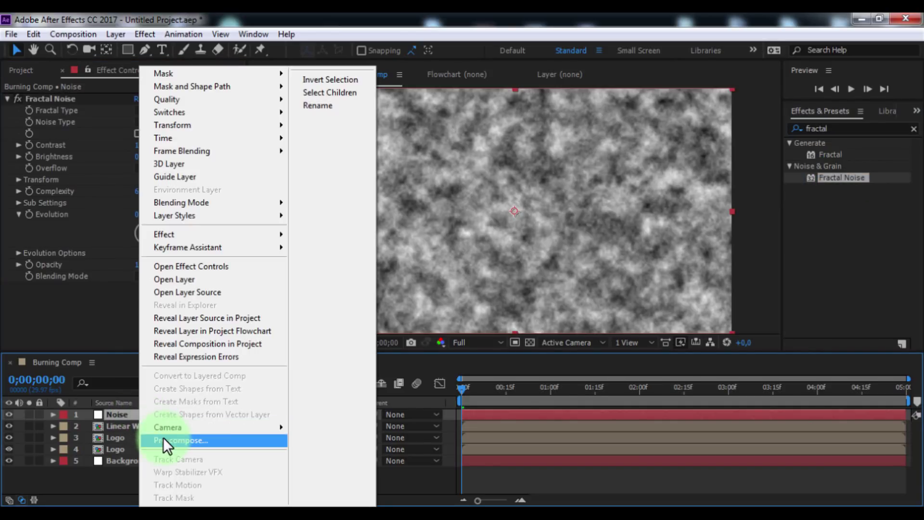
click(163, 437)
text(Fractal Noise)
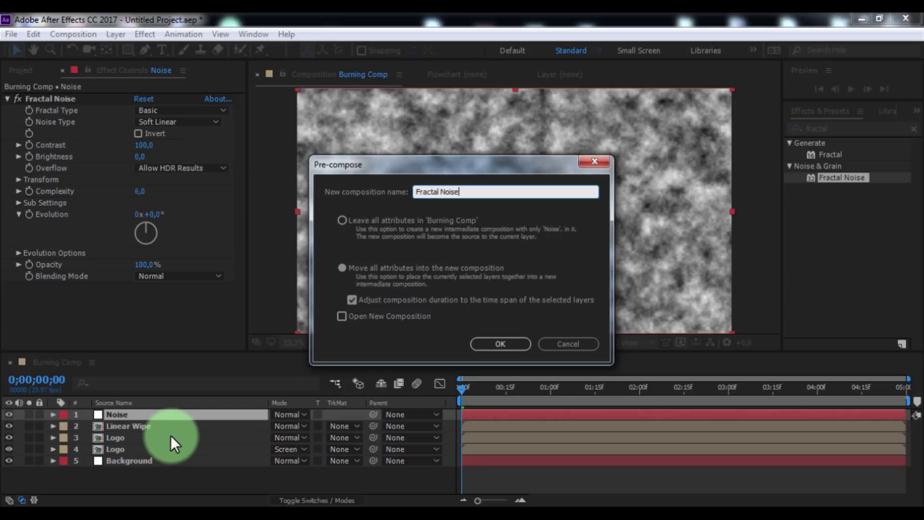
click(496, 347)
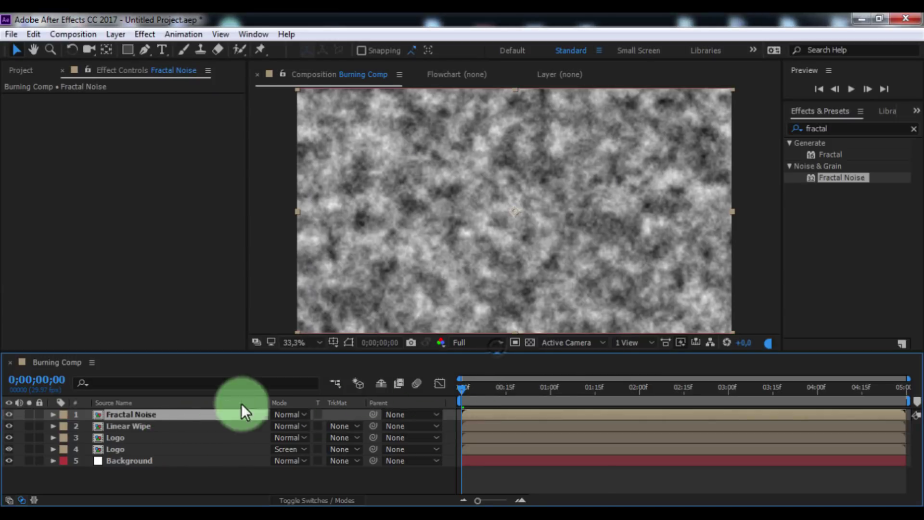
Step: Hide the Fractal Noise layer and apply the Displacement Map effect to the Linear Wipe layer
click(111, 424)
click(10, 415)
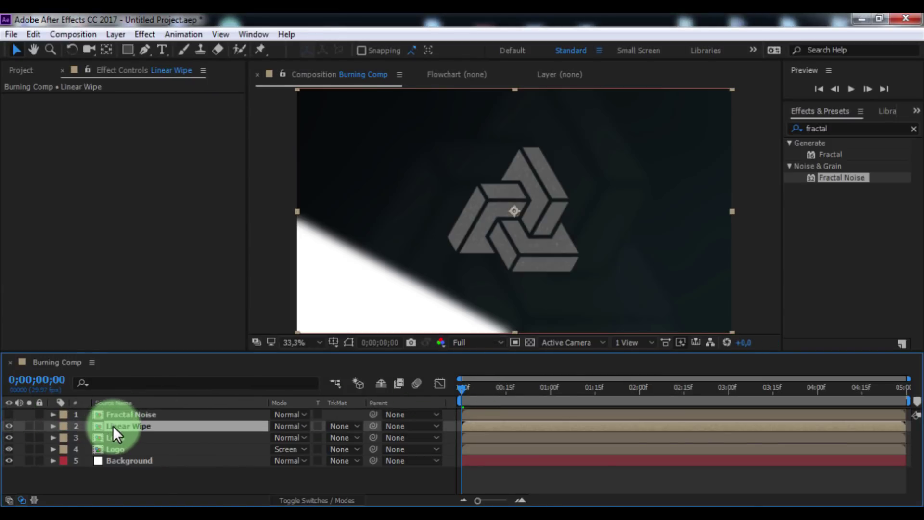
key(ctrl+5)
text(disp)
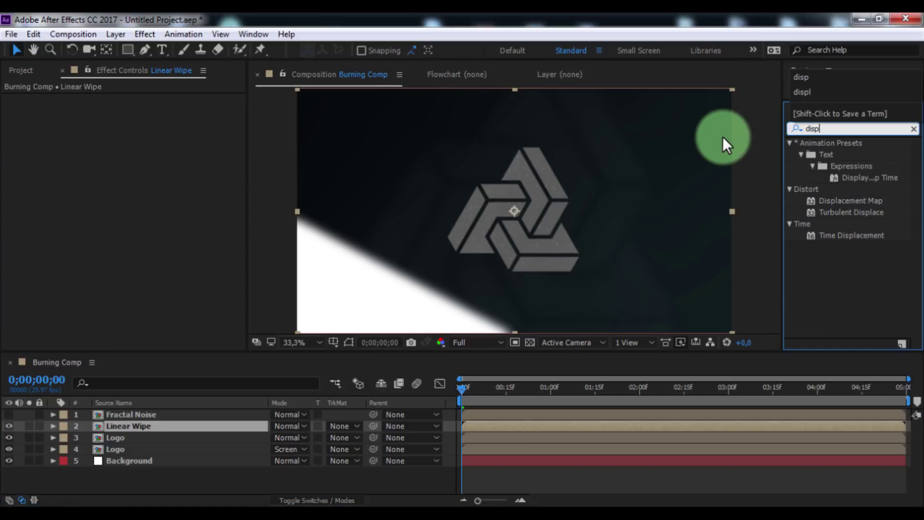
drag(836, 201, 134, 428)
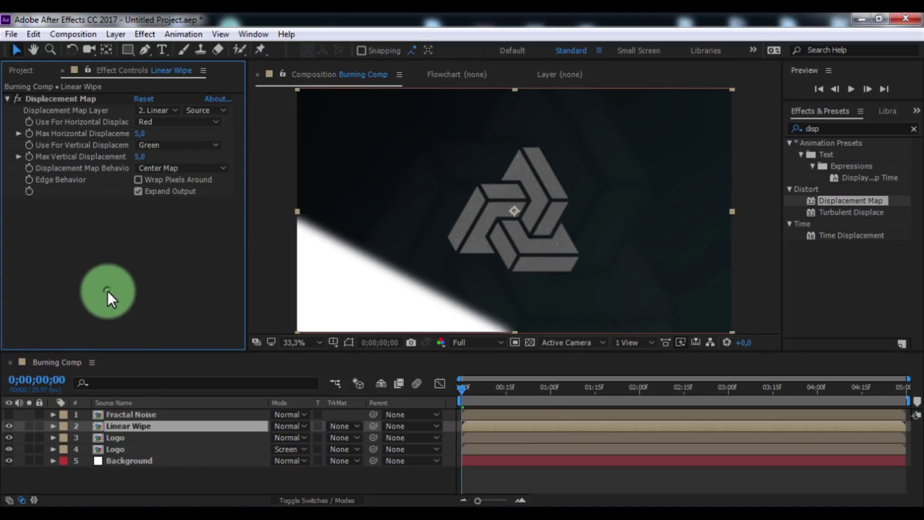
Step: Use the Fractal Noise layer with Effects & Masks as the Displacement Map's map layer
click(149, 112)
click(180, 145)
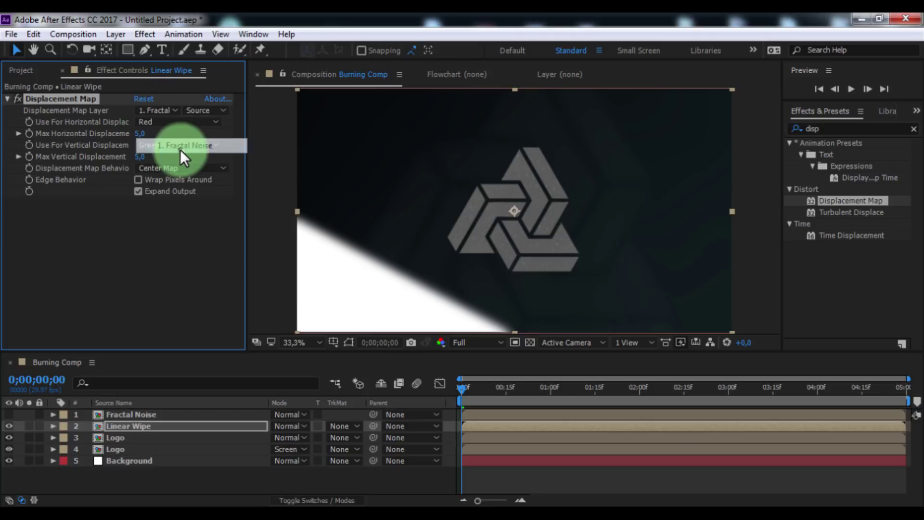
click(211, 110)
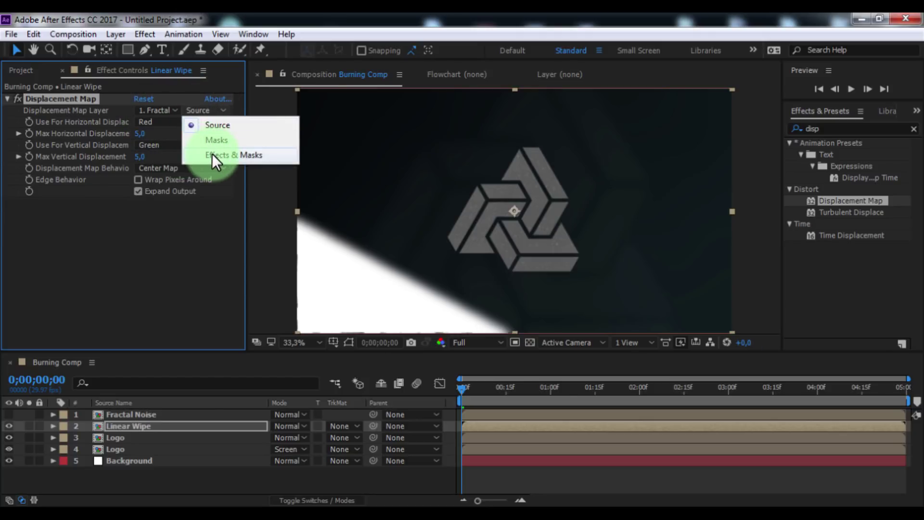
click(213, 155)
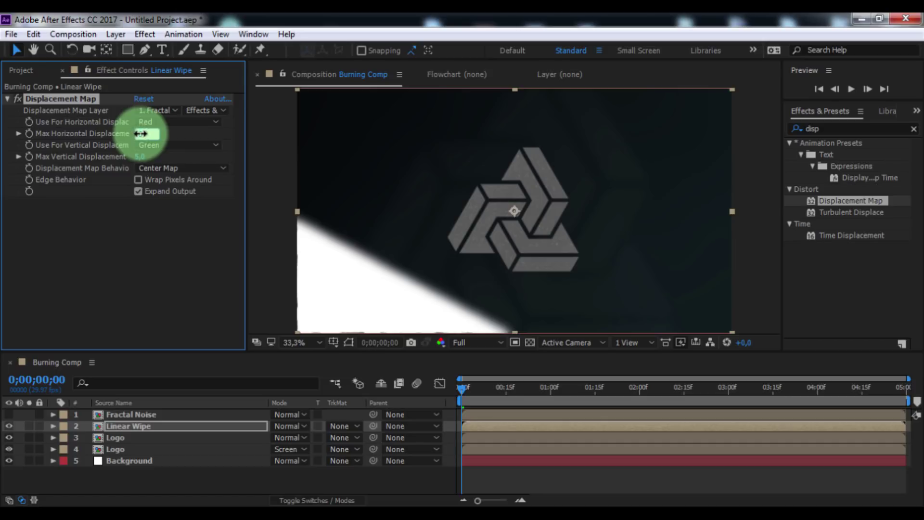
Step: Set the Displacement Map's maximum horizontal displacement to 0 and its maximum vertical displacement to 50
click(140, 157)
text(50)
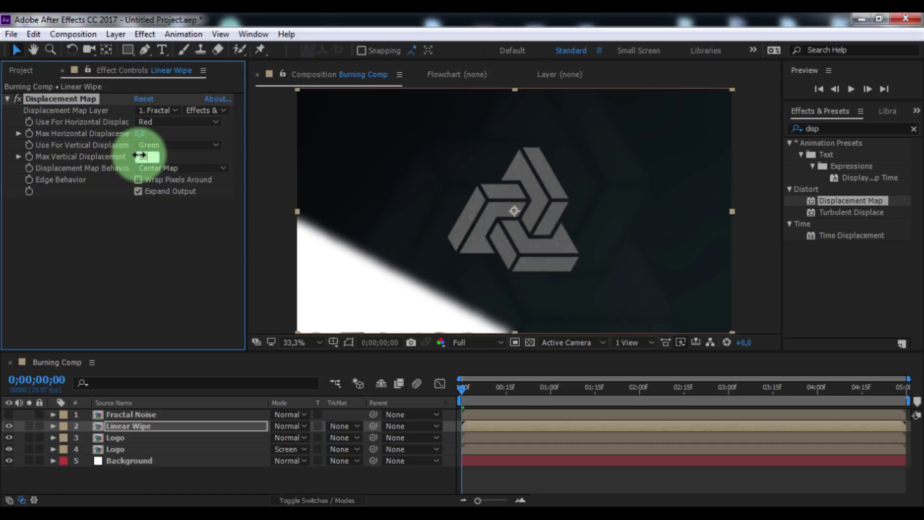
key(Return)
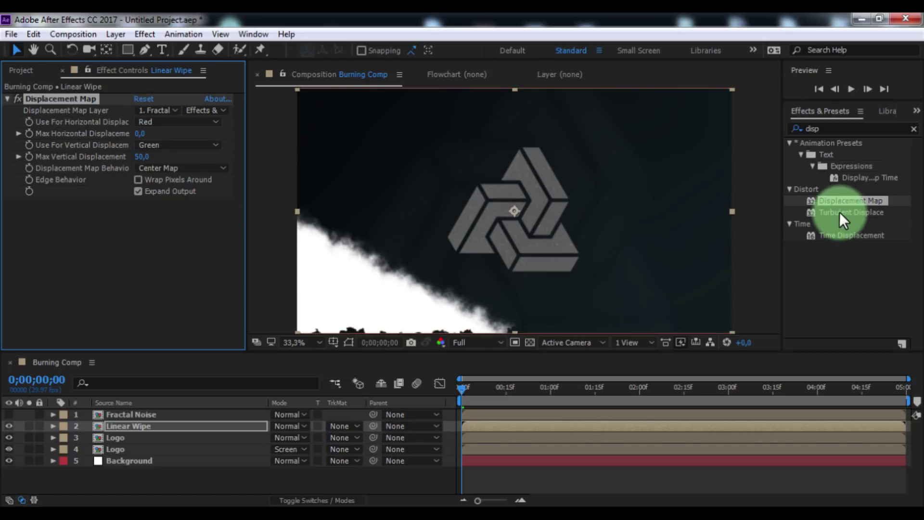
Step: Apply Turbulent Displace above the Displacement Map on the Linear Wipe layer, with Amount 85 and Size 65, and preview the wipe
drag(839, 212, 36, 99)
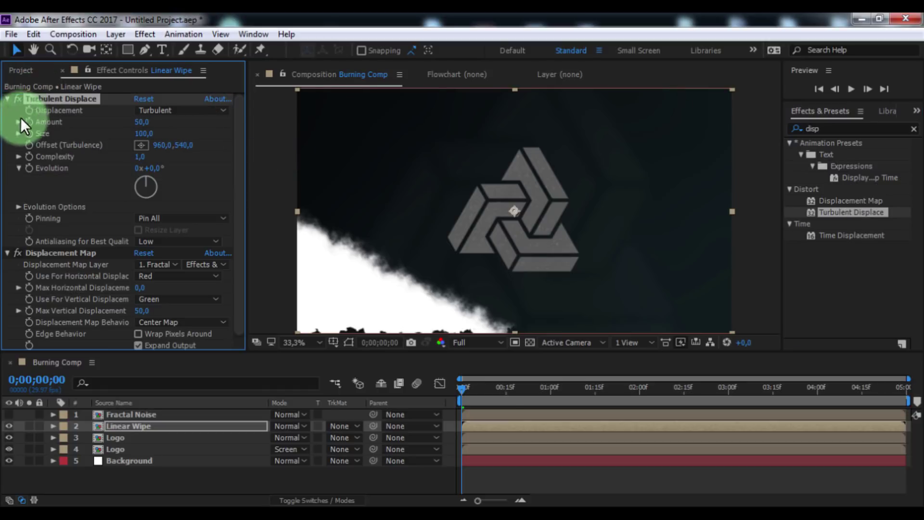
click(141, 126)
text(85)
key(Return)
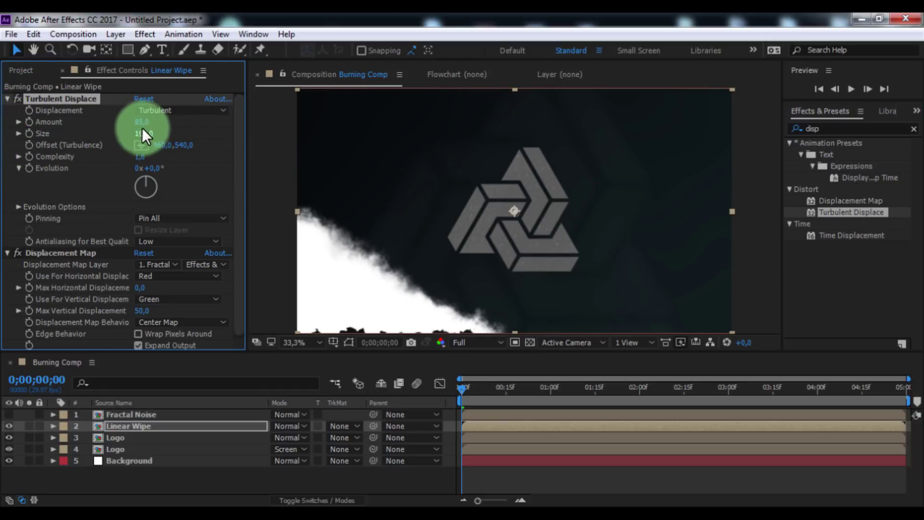
click(142, 133)
text(65)
key(Return)
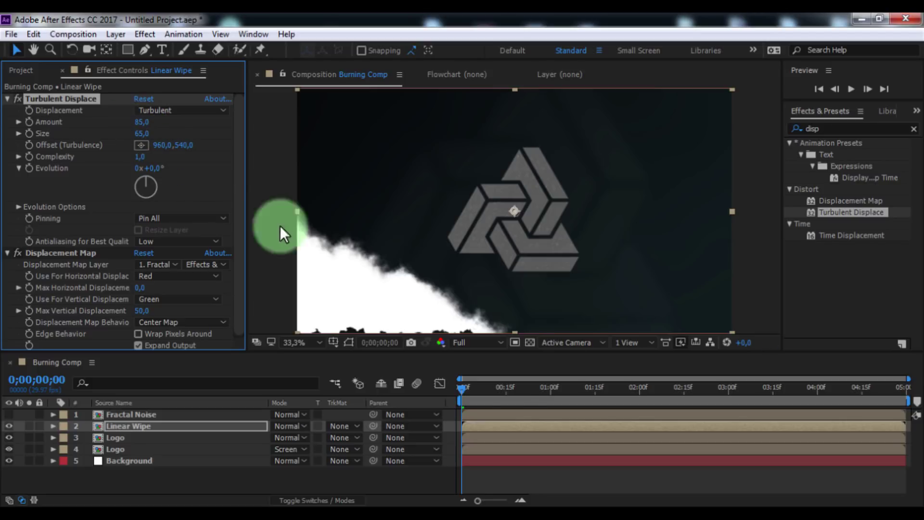
click(17, 99)
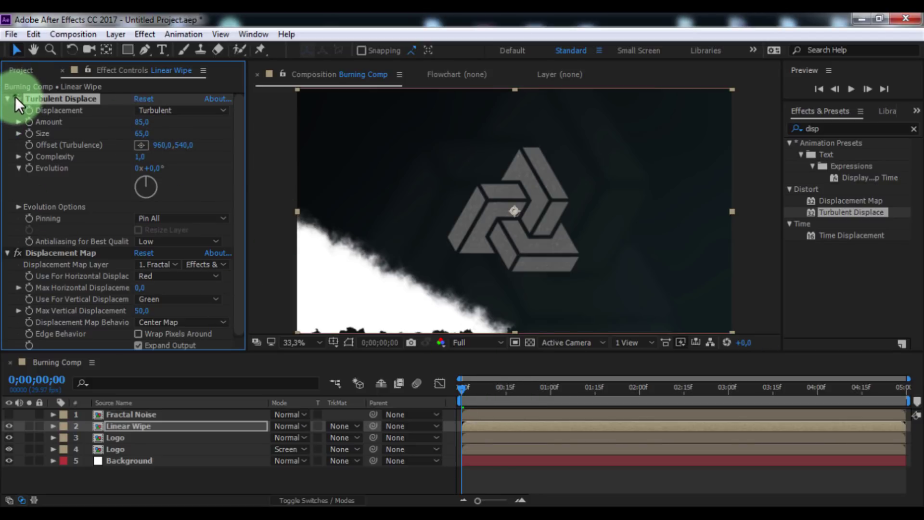
drag(482, 388, 517, 388)
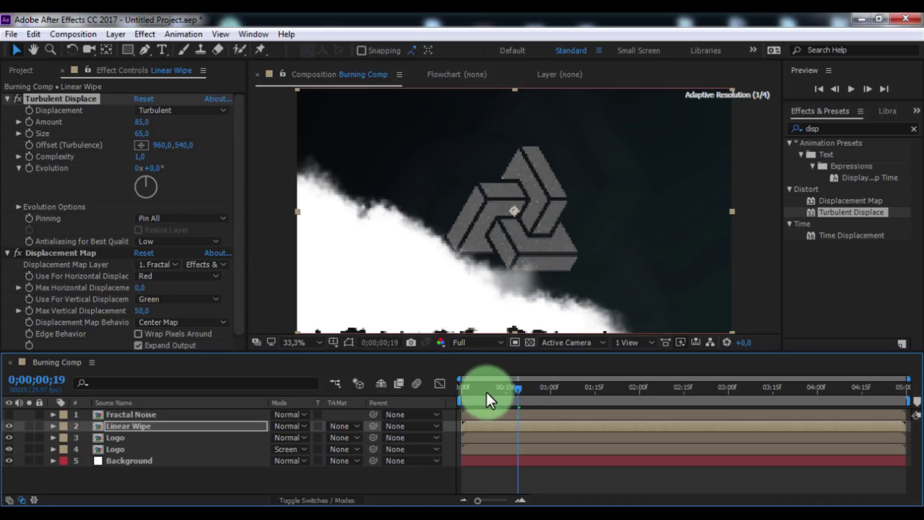
Step: Pre-compose the Linear Wipe and Fractal Noise layers together as Transiiton, moving all attributes into the new composition
click(131, 425)
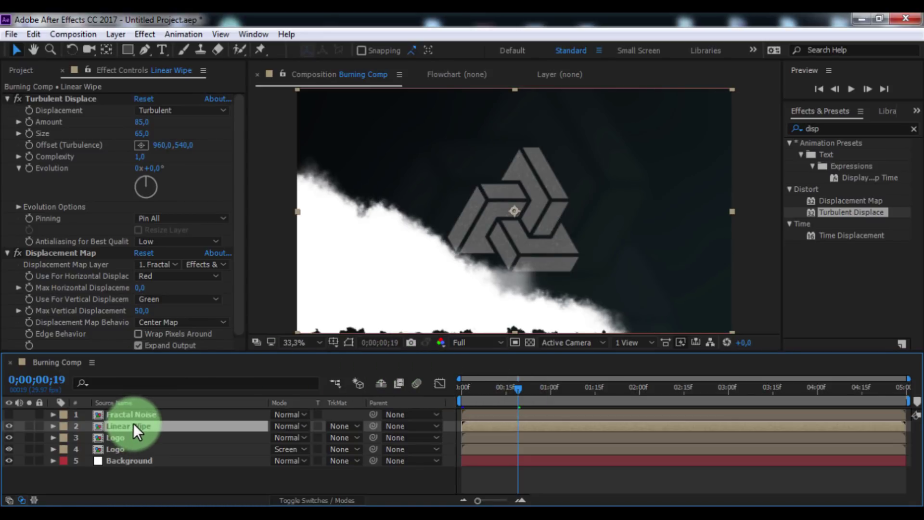
ctrl+click(134, 416)
right_click(134, 418)
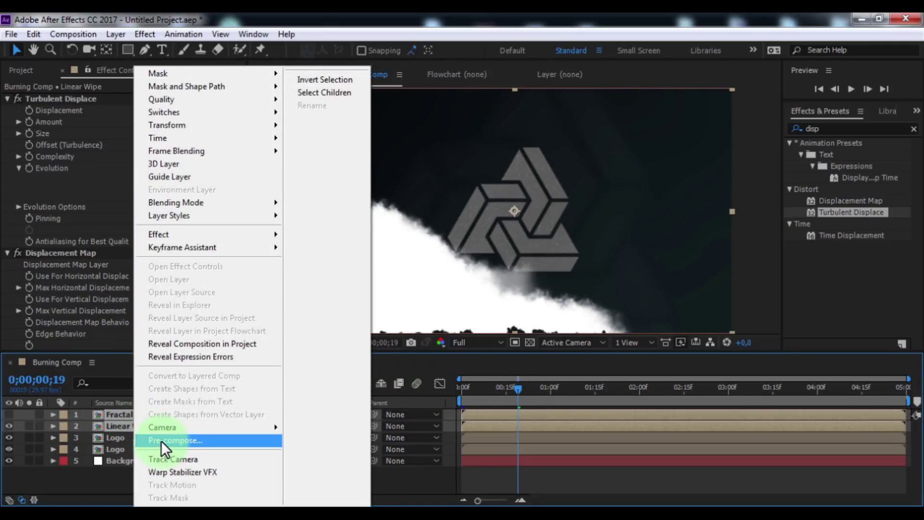
click(166, 440)
text(Transiiton)
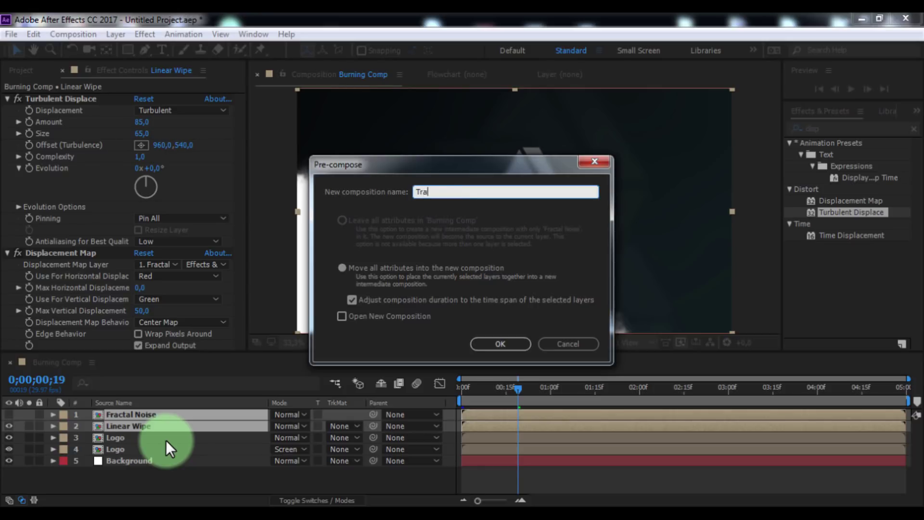
key(Return)
click(164, 467)
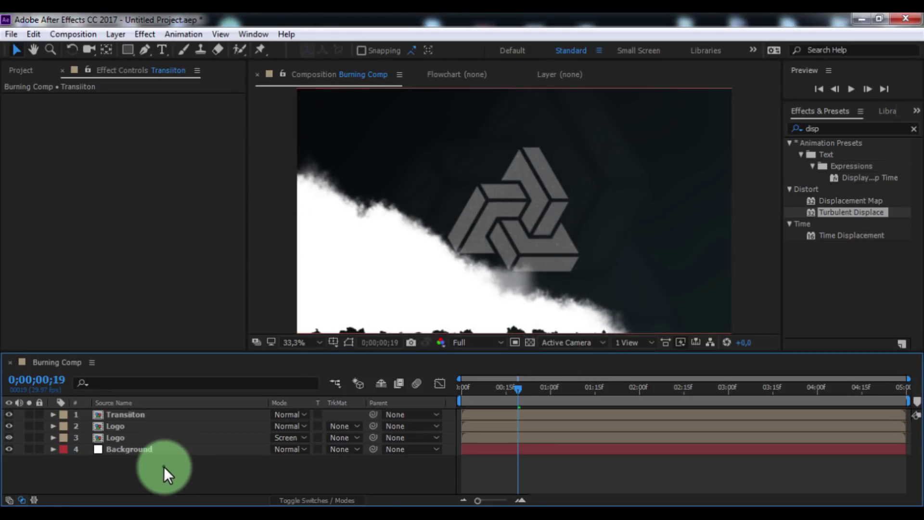
Step: Duplicate the Logo layer directly below Transiiton and rename the upper copy Logo Reveal
click(127, 426)
key(ctrl+d)
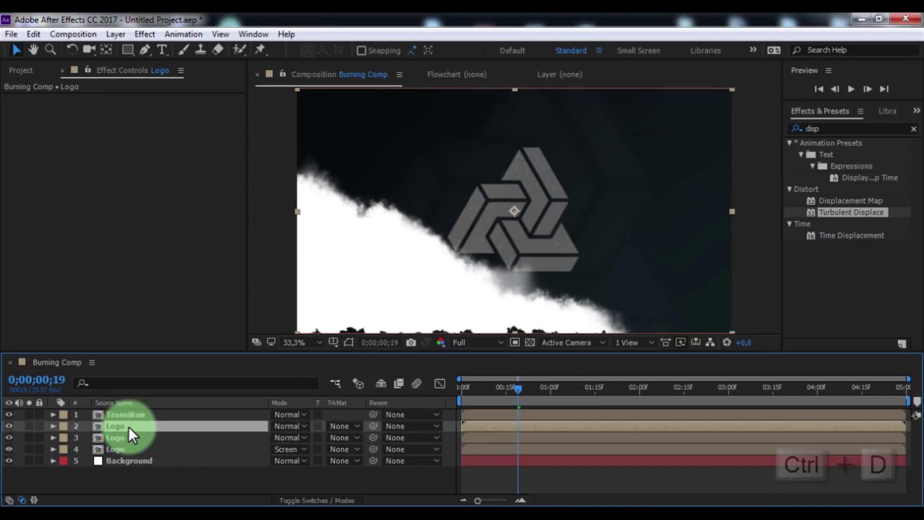
key(Return)
text(Logo Reveal)
key(Return)
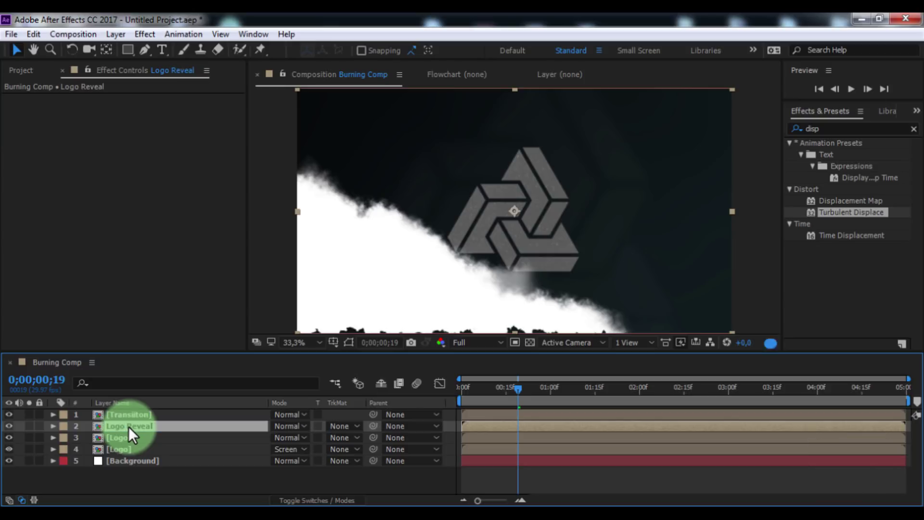
Step: Rename the Logo layer directly below Logo Reveal as Logo Black
click(147, 436)
key(Return)
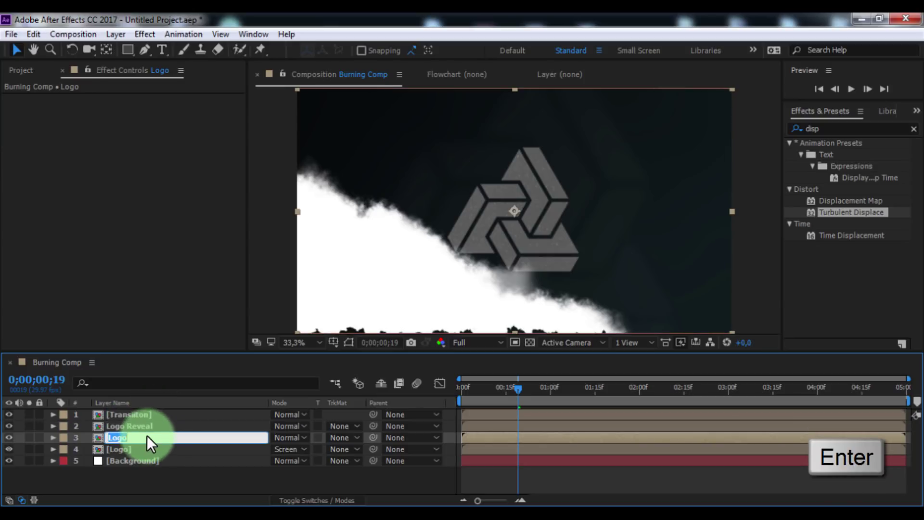
text(Logo Black)
key(Return)
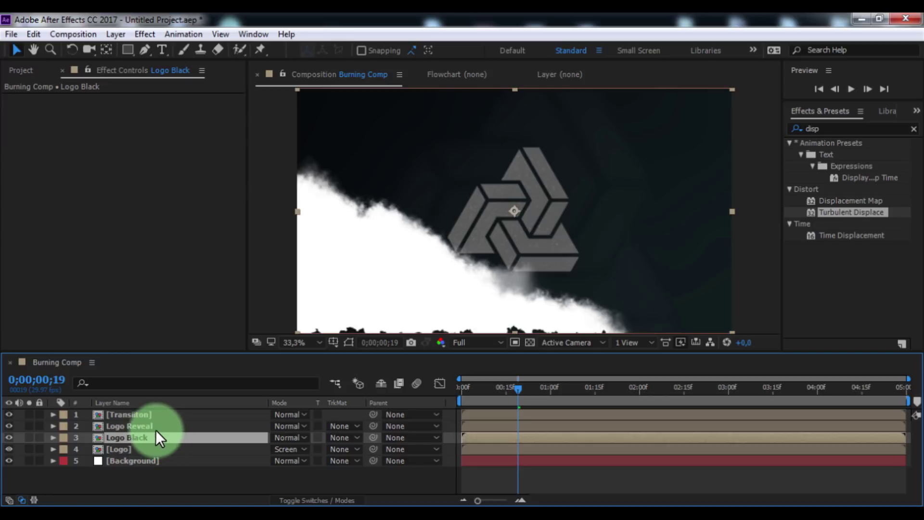
Step: Set the Logo Reveal layer's track matte to Luma Matte from the Transiiton layer and check it at 0;00;00;27
click(158, 426)
click(341, 426)
click(367, 399)
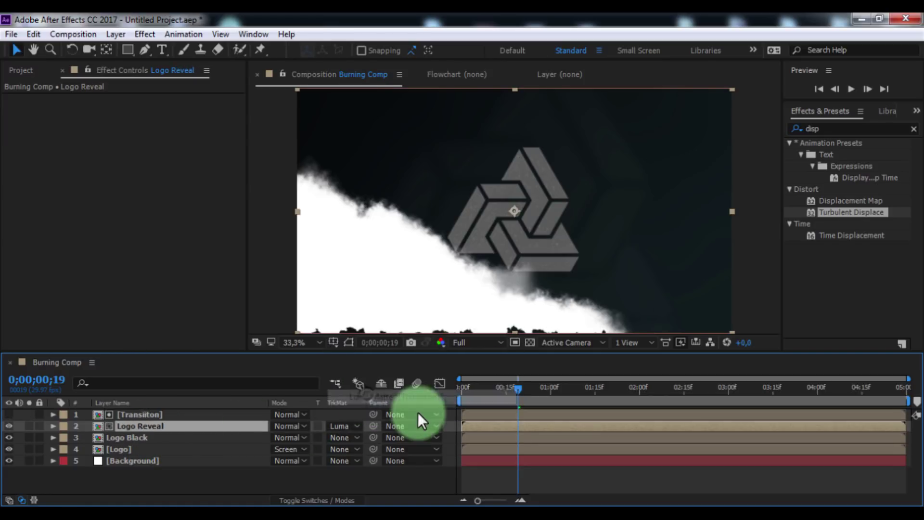
drag(518, 388, 543, 391)
Step: Find the Fill effect, apply it to the Logo Black layer and set its color to a near-black grey
click(131, 437)
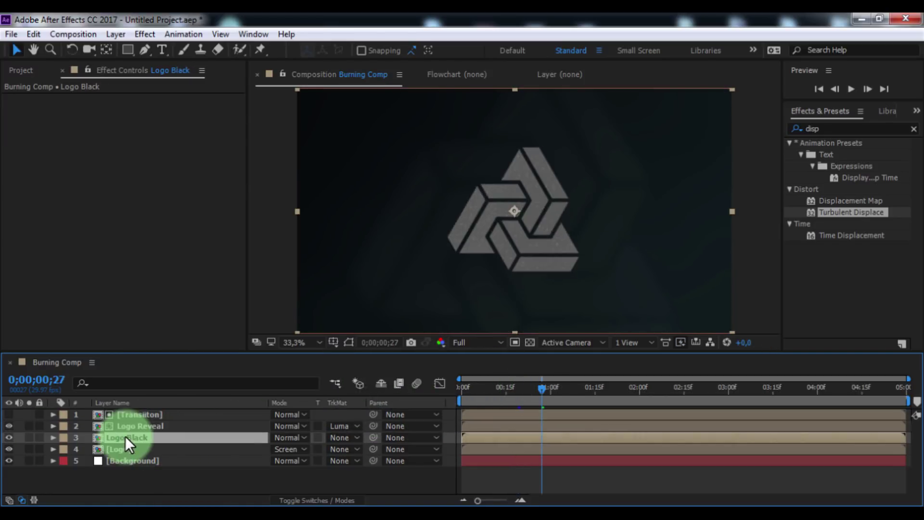
click(798, 129)
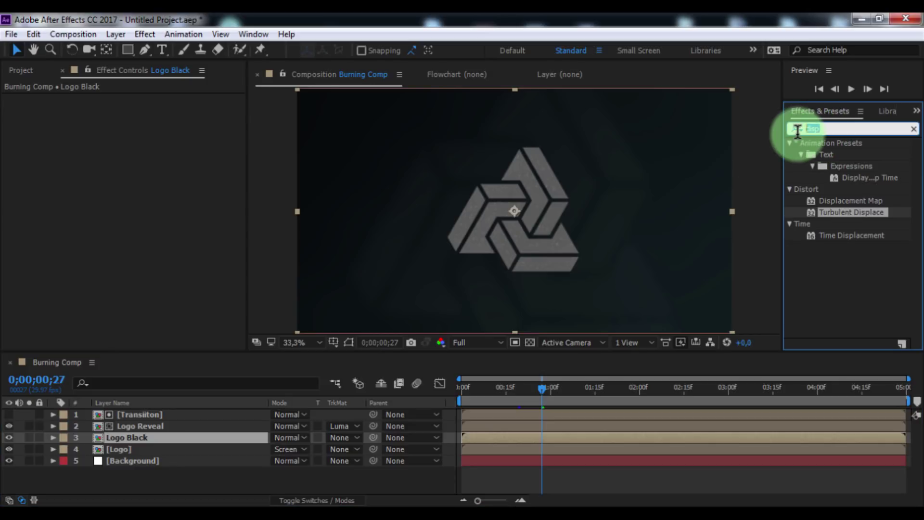
text(fill)
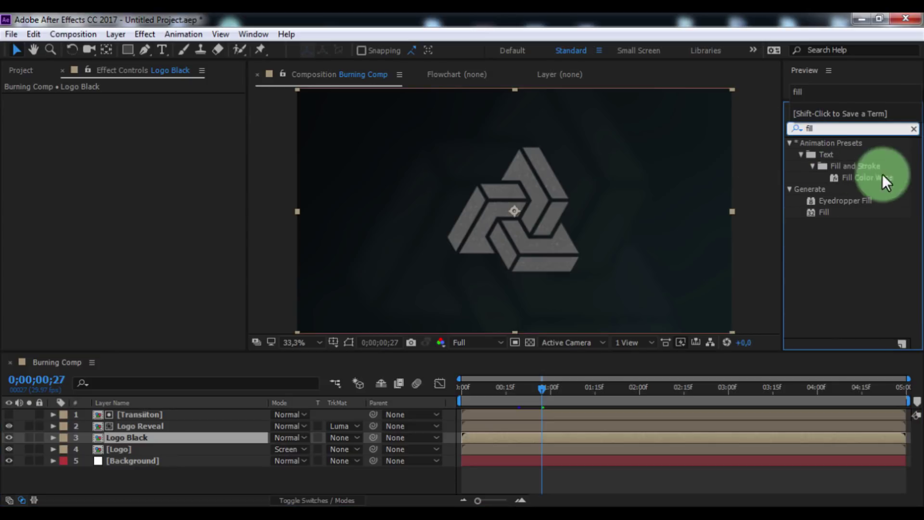
drag(834, 215, 118, 366)
drag(130, 429, 129, 433)
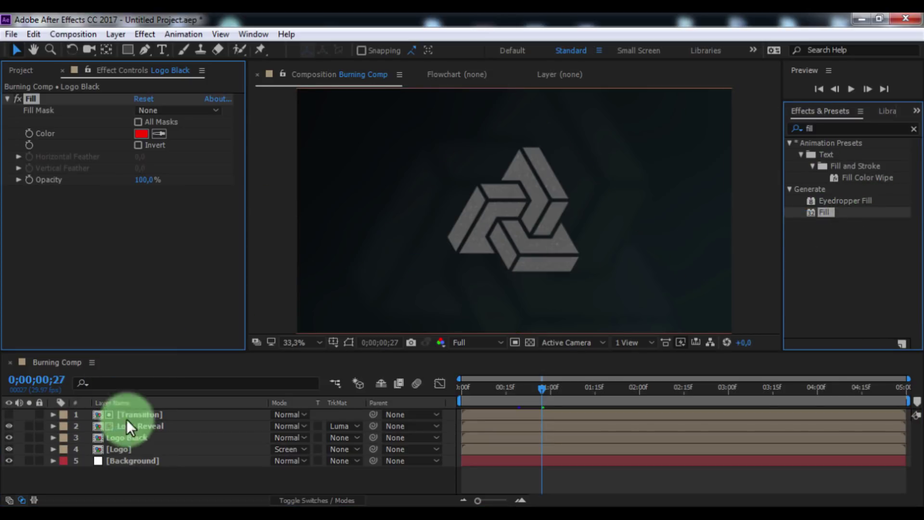
click(135, 134)
drag(178, 288, 35, 335)
click(322, 182)
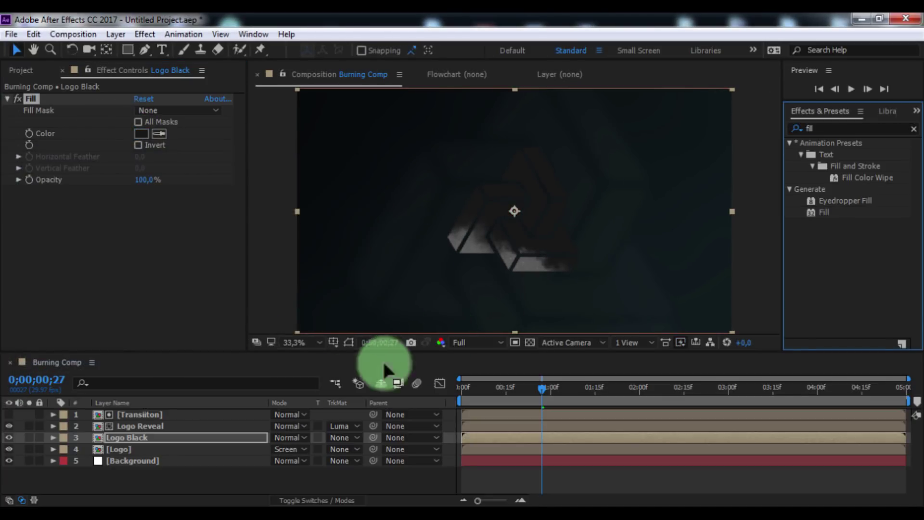
Step: Lighten the end color of the Background layer's Gradient Ramp to the dark teal 253C42
click(108, 461)
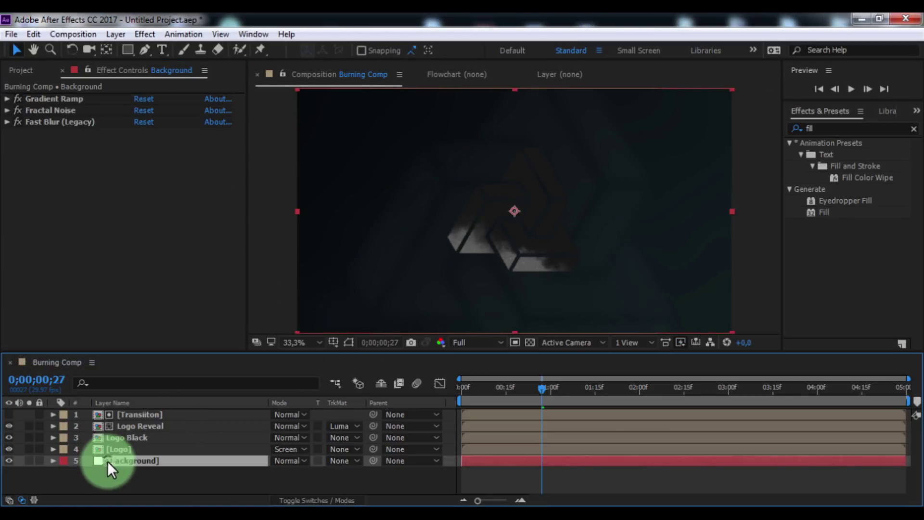
click(6, 99)
click(141, 145)
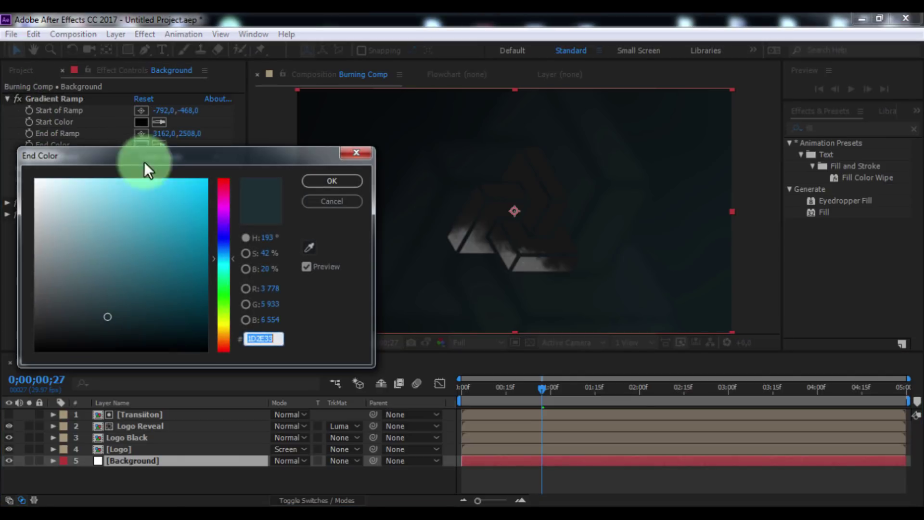
drag(76, 280, 110, 306)
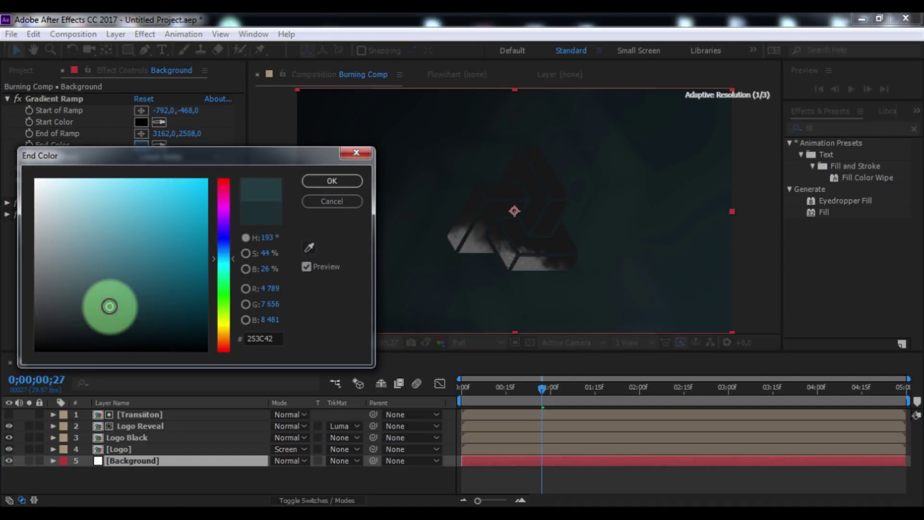
click(334, 185)
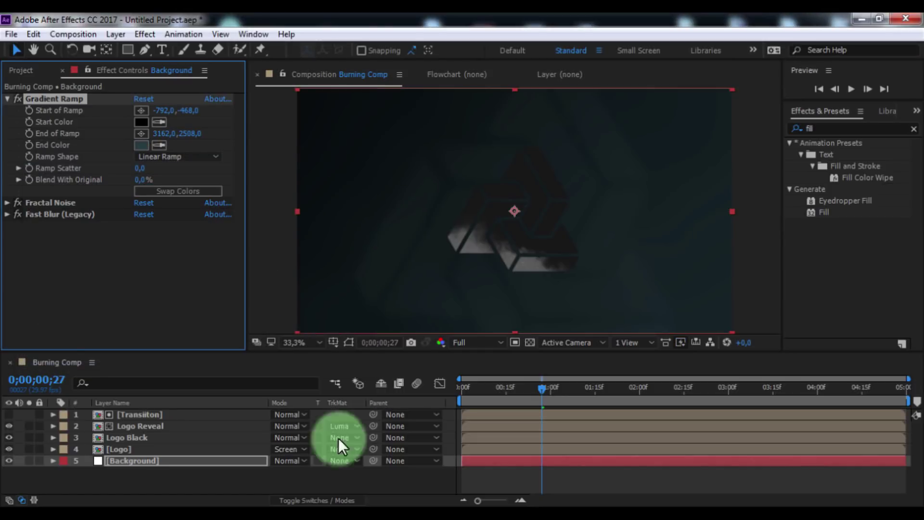
click(324, 486)
Step: Duplicate the Transiiton layer and pre-compose the top copy as highight, moving all attributes into the new composition
click(131, 415)
key(ctrl+d)
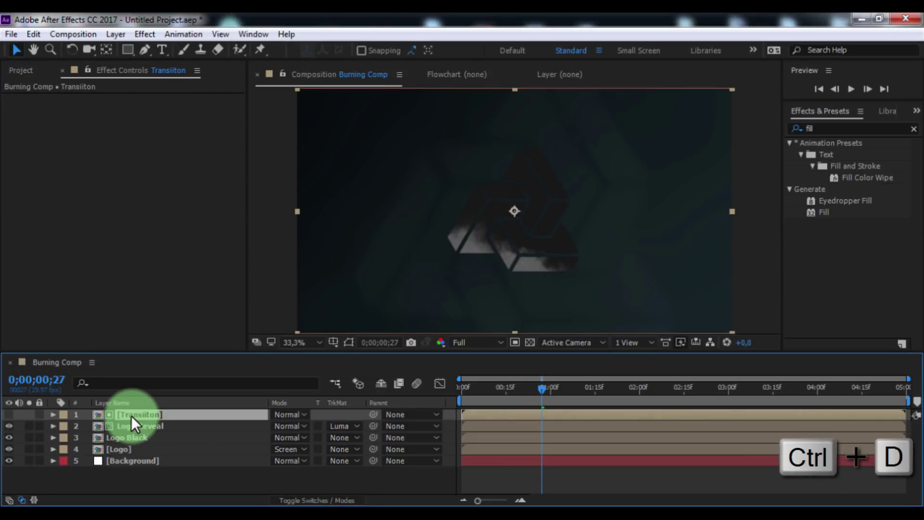
right_click(129, 416)
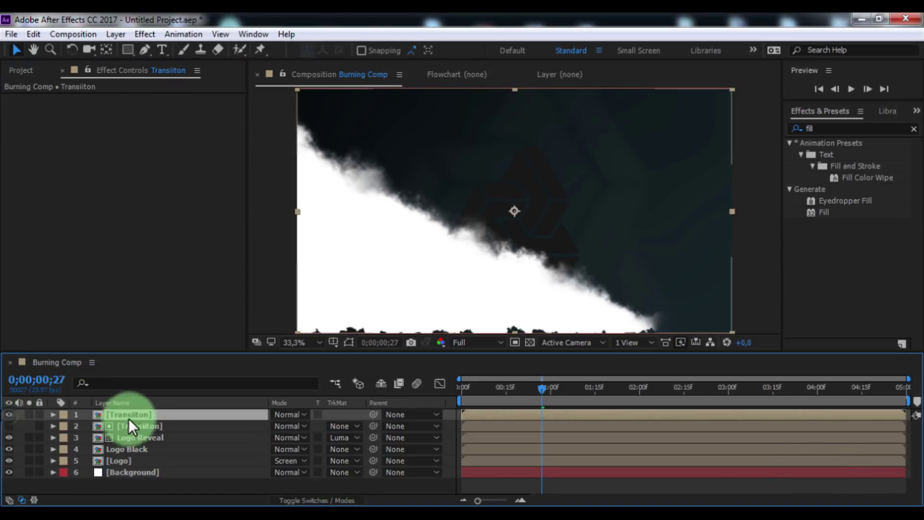
click(155, 440)
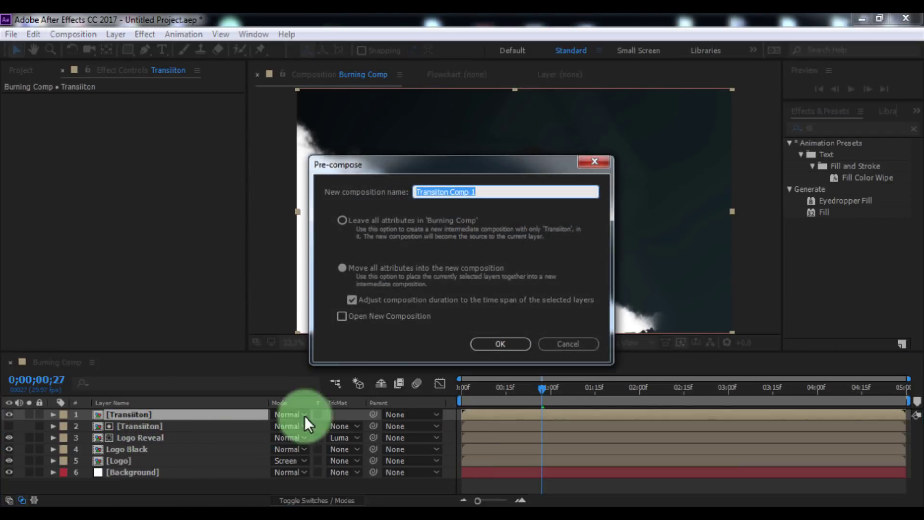
text(highight)
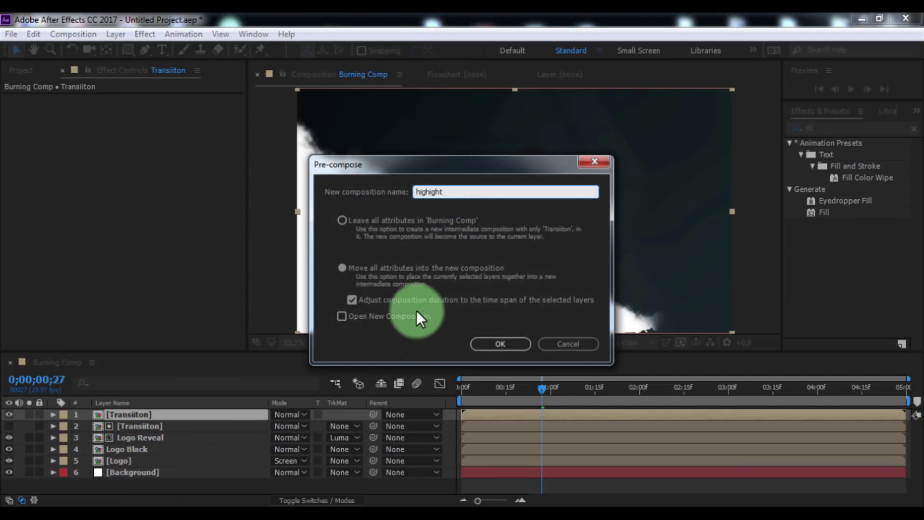
click(503, 341)
Step: Open the highight composition and duplicate its Transiiton layer
double_click(119, 416)
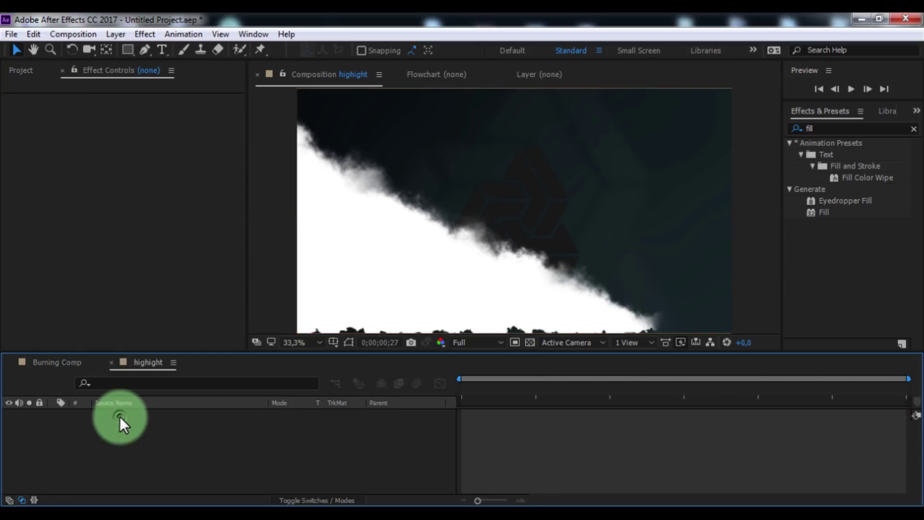
click(130, 414)
key(ctrl+d)
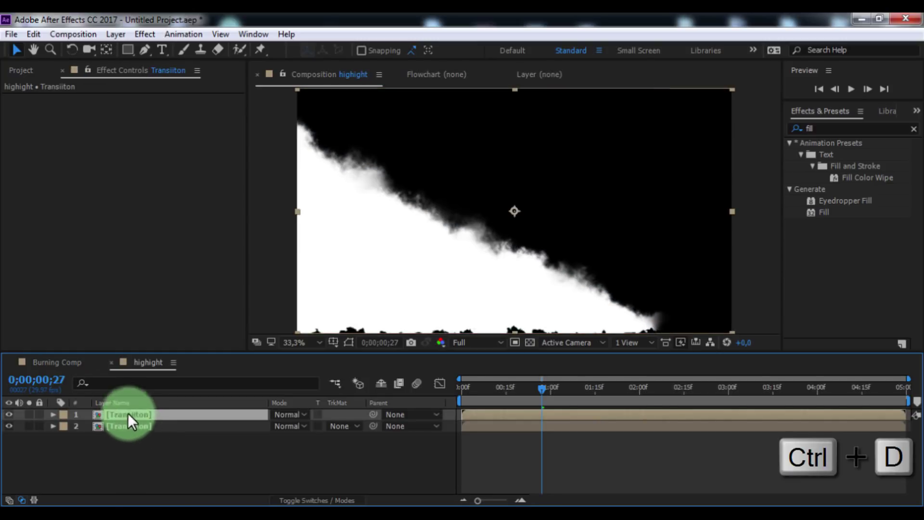
Step: Find the Invert effect, apply it to the upper Transiiton layer and shift that layer about five frames later
click(806, 128)
text(invert)
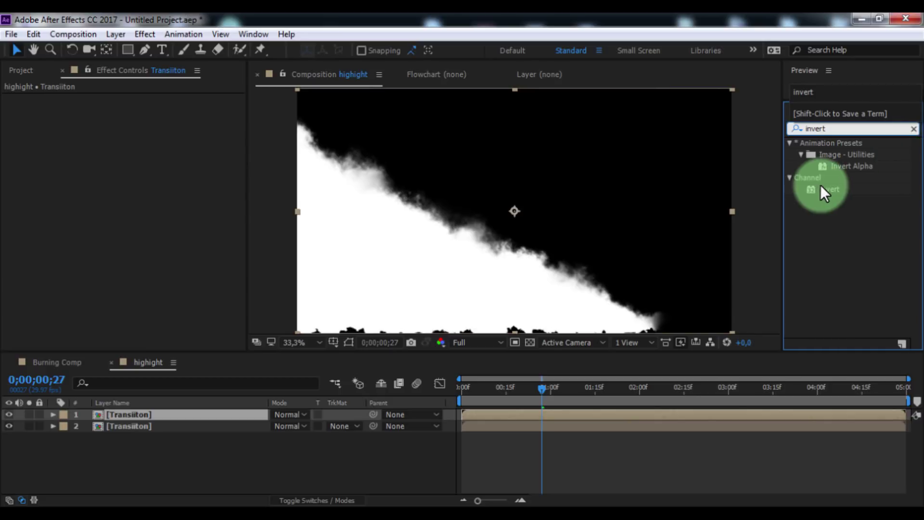
drag(821, 188, 136, 417)
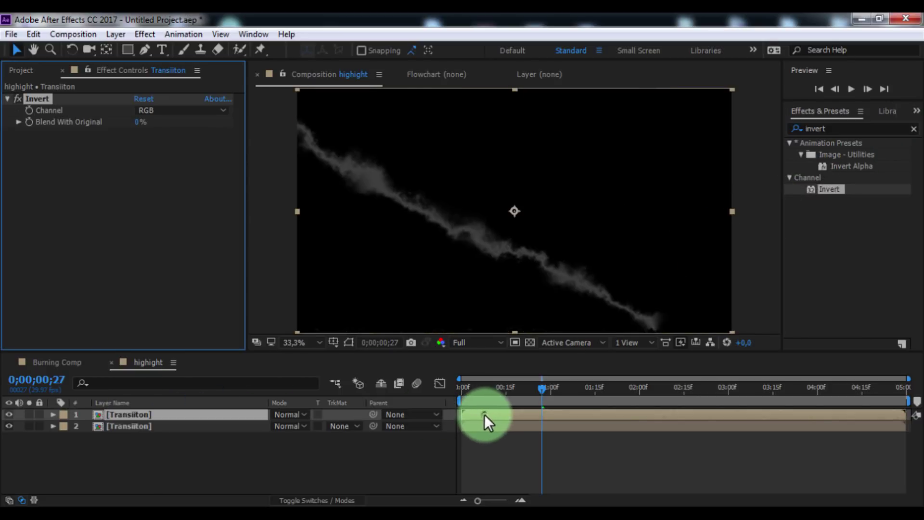
Step: Add a new adjustment layer above the two Transiiton layers in the highight composition
right_click(299, 448)
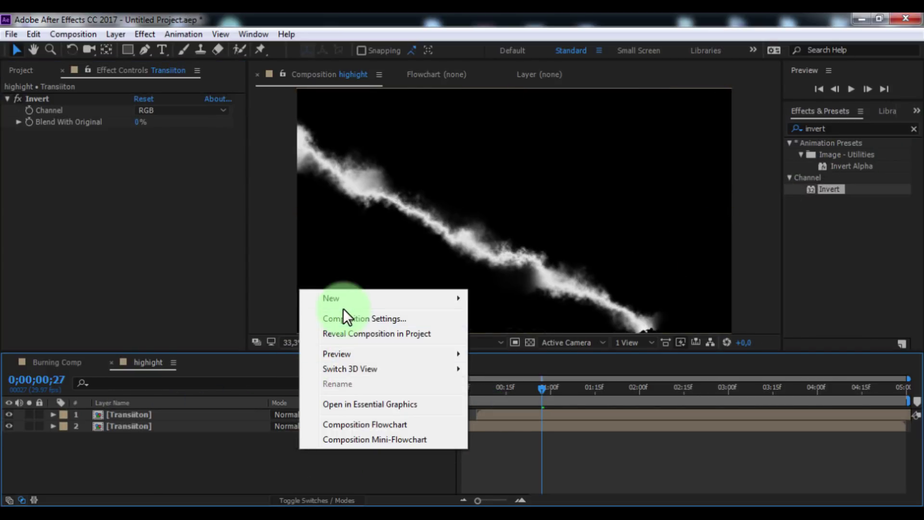
mouse_move(377, 300)
click(512, 407)
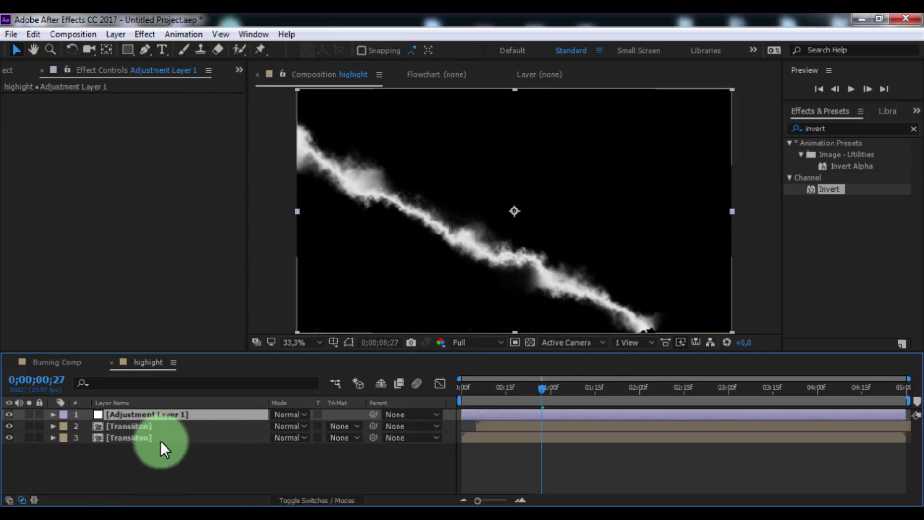
Step: Find the Curves effect, apply it to the adjustment layer and bend its RGB curve into an S-shape
key(ctrl+f)
text(curves)
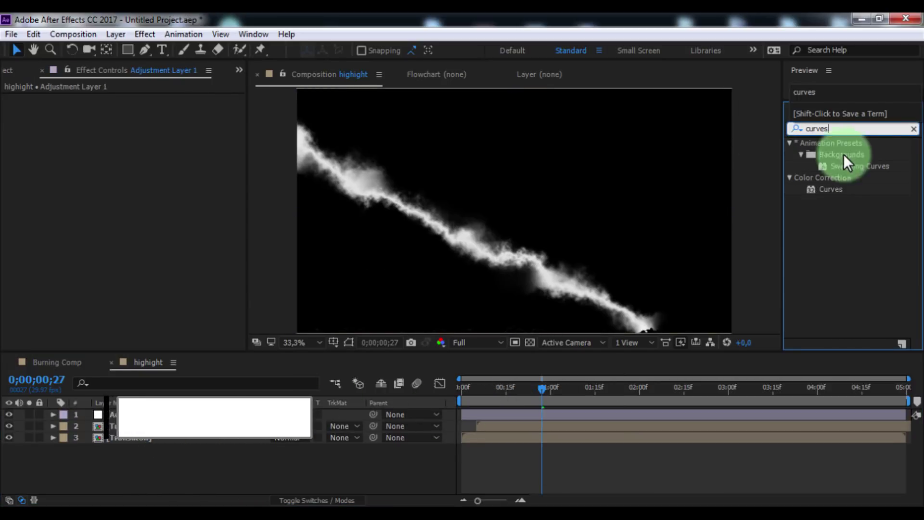
drag(831, 189, 79, 418)
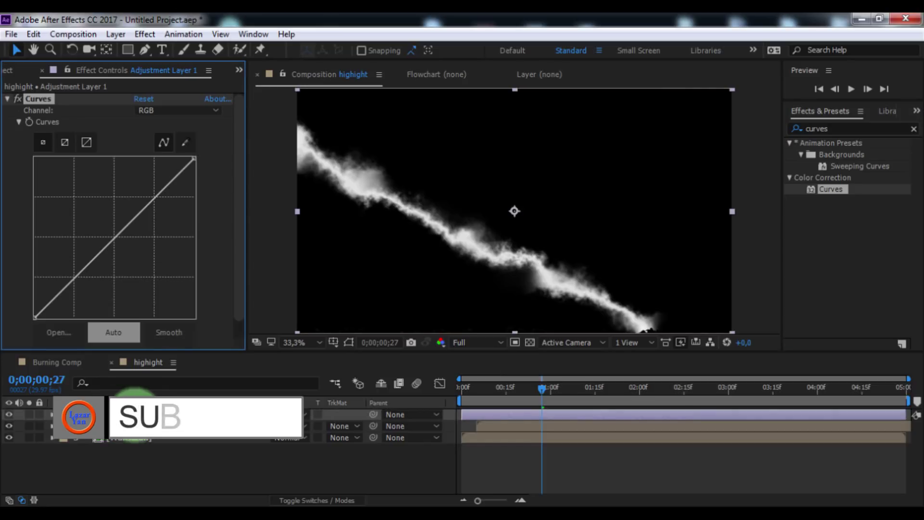
drag(134, 250, 141, 198)
click(52, 276)
drag(53, 276, 83, 275)
Step: Switch the adjustment layer's Curves to the Alpha channel and shape that curve into a gentle S
click(209, 114)
click(178, 185)
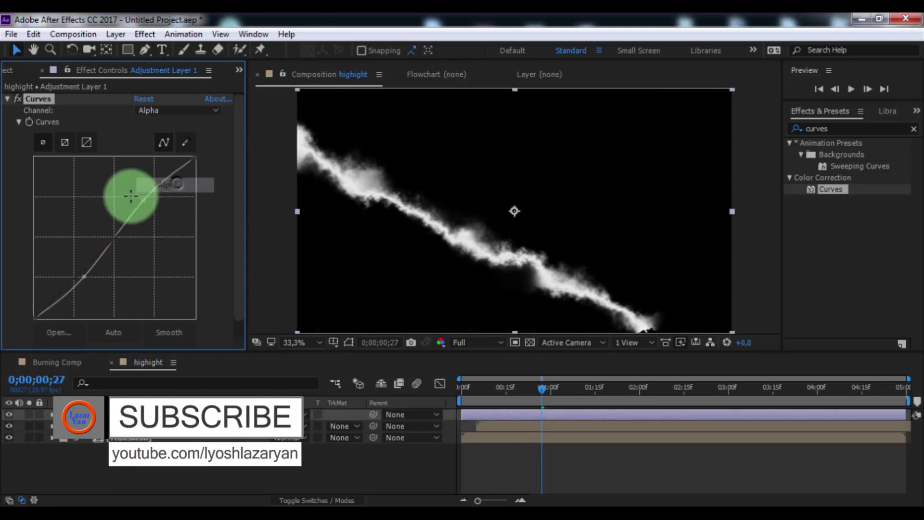
mouse_move(140, 206)
mouse_down()
mouse_move(139, 196)
mouse_move(133, 203)
mouse_up()
mouse_move(84, 277)
mouse_down()
mouse_move(62, 268)
mouse_move(77, 281)
mouse_move(129, 288)
mouse_up()
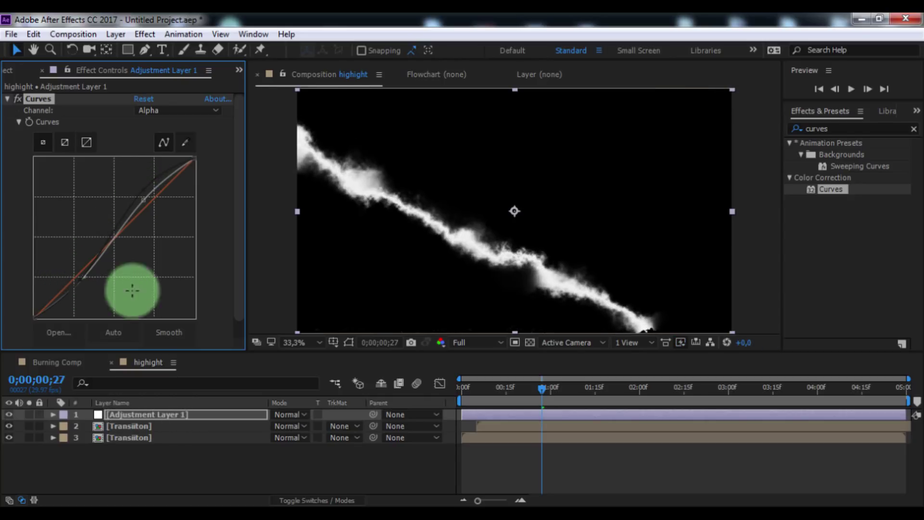
click(151, 464)
Step: Return to the Burning Comp composition, duplicate the Logo Black layer and move the copy above all other layers
click(60, 360)
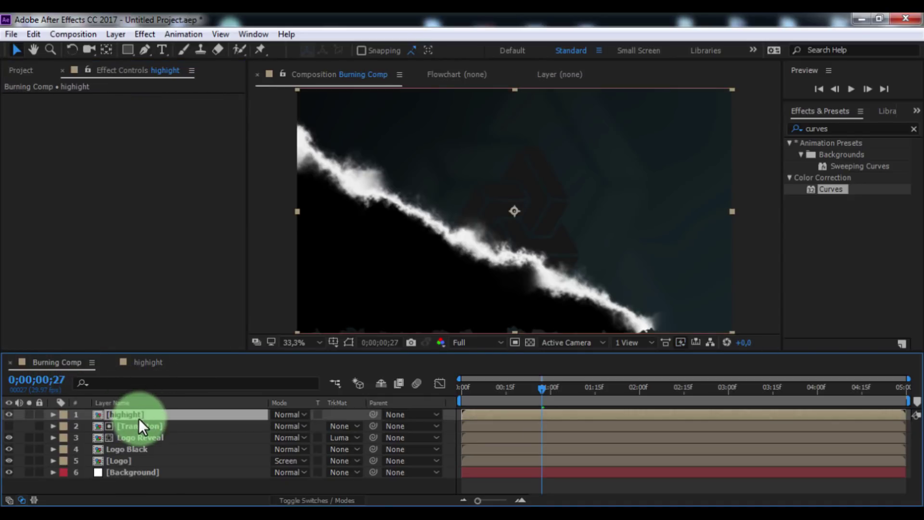
click(141, 450)
key(ctrl+d)
drag(134, 448, 135, 411)
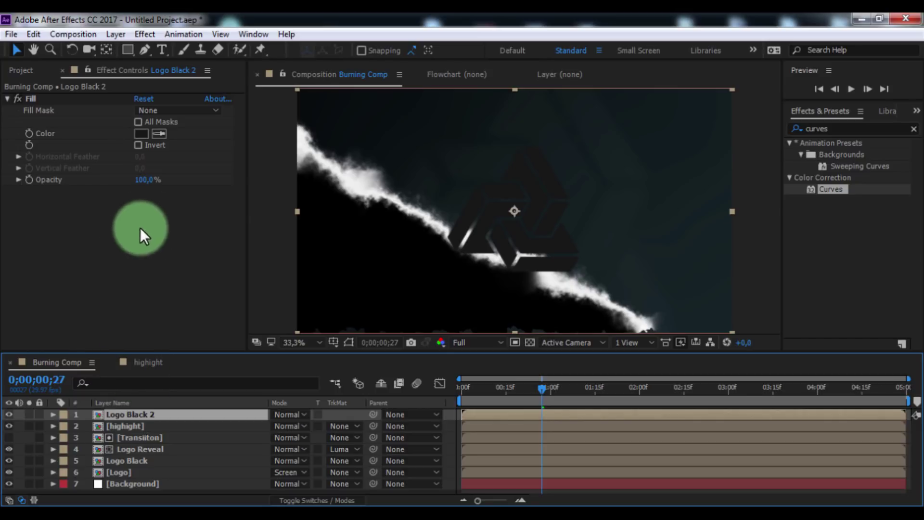
Step: Set the Fill color of the Logo Black 2 layer to white (ffffff)
click(143, 134)
text(ffffff)
click(351, 183)
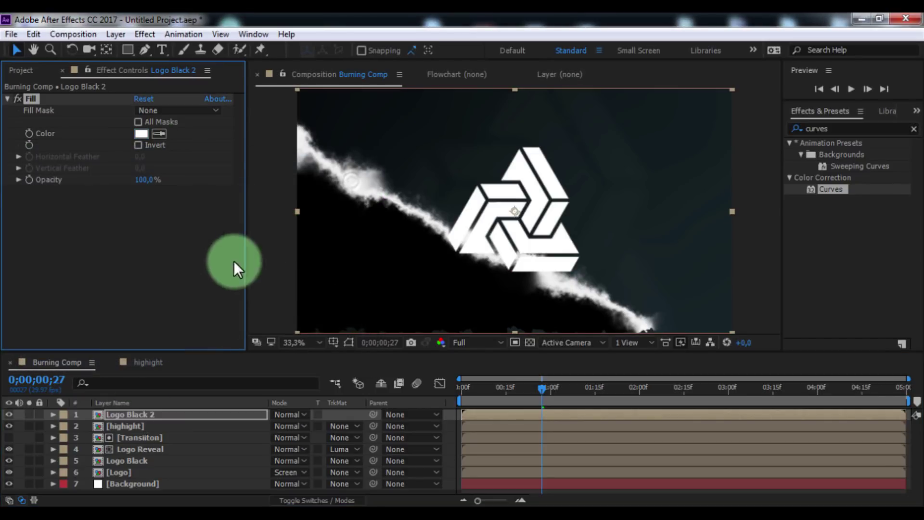
Step: Set the highight layer's track matte to Luma Matte "Logo Black 2" and move to frame 0;00;01;14 to check it
click(136, 427)
click(339, 426)
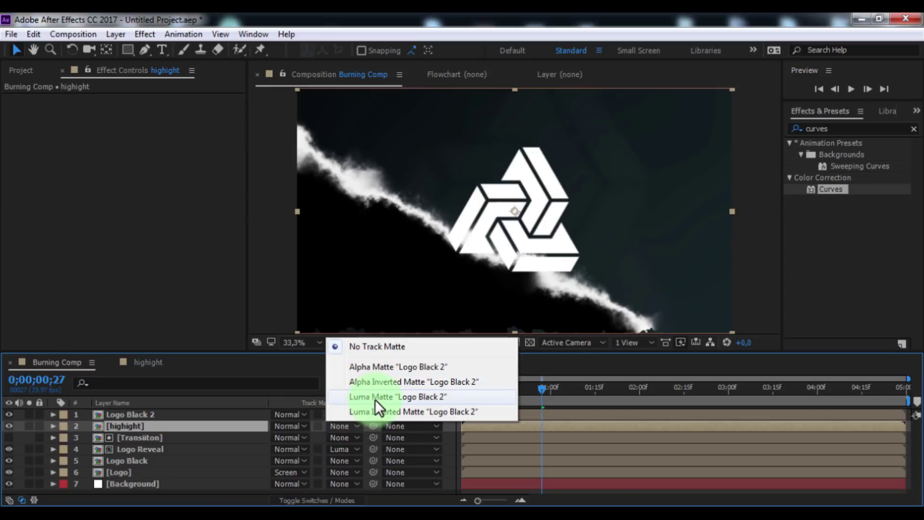
click(374, 398)
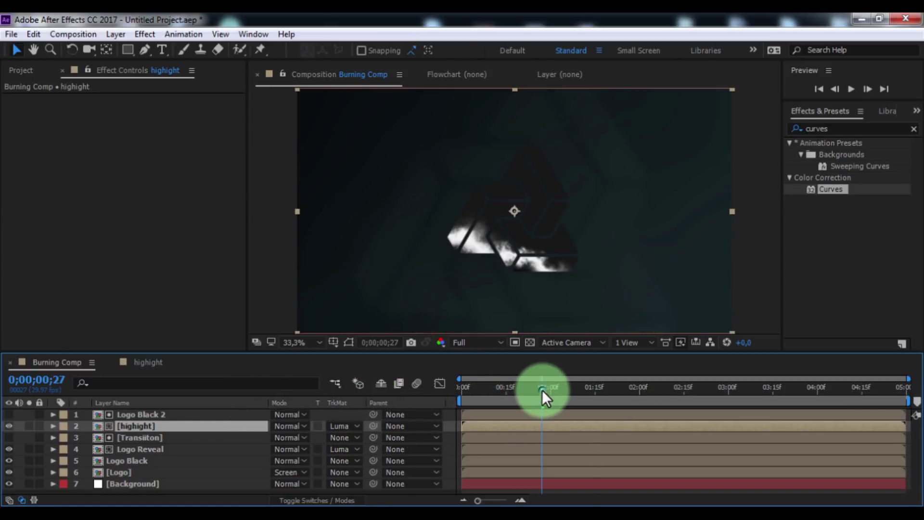
drag(542, 390, 598, 394)
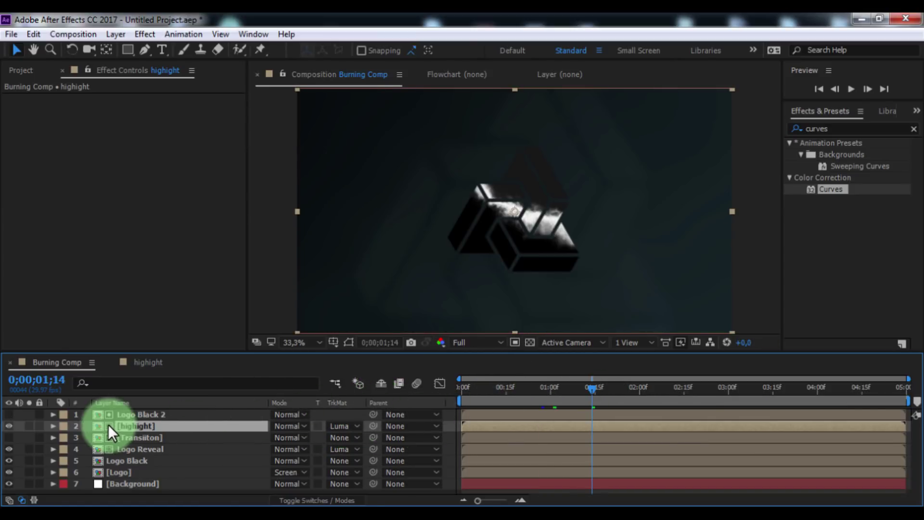
Step: Pre-compose the Logo Black 2 and highight layers together as Fire
ctrl+click(133, 417)
right_click(134, 416)
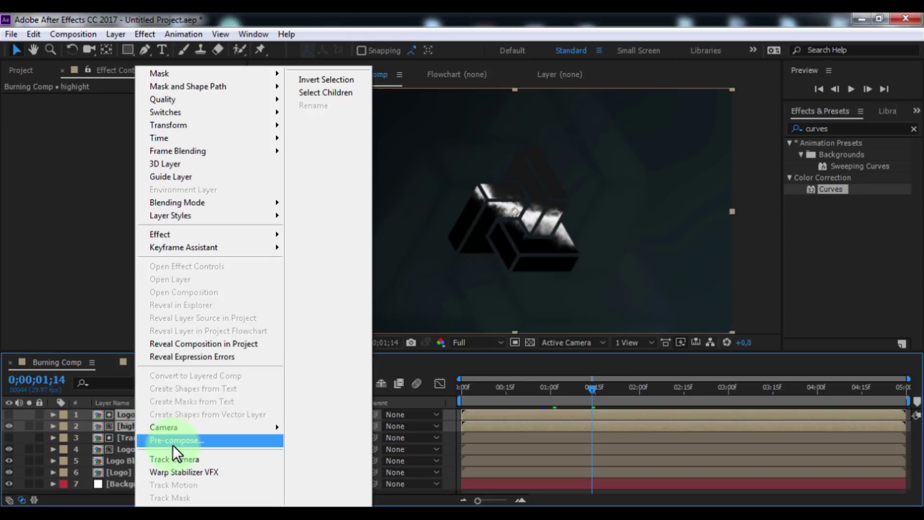
click(174, 440)
text(Fire)
click(503, 343)
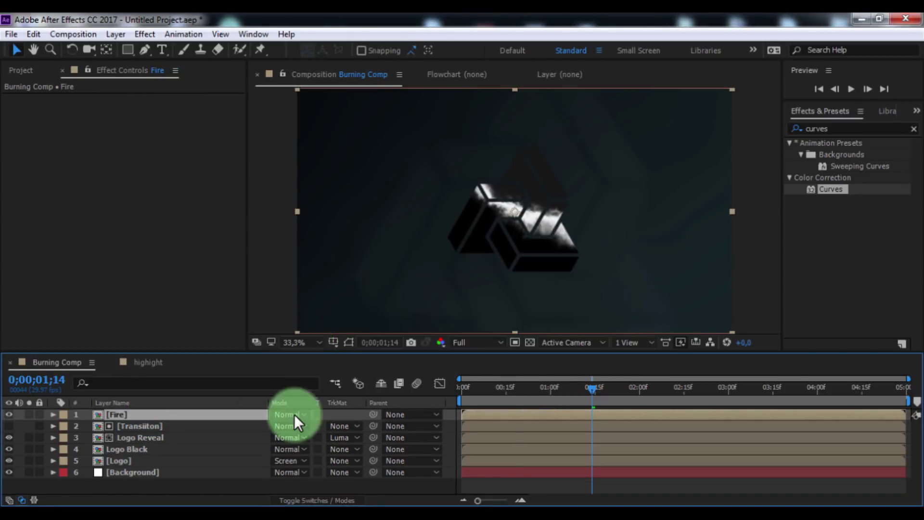
Step: Set the Fire layer's blending mode to Add and solo the layer
click(291, 415)
click(342, 213)
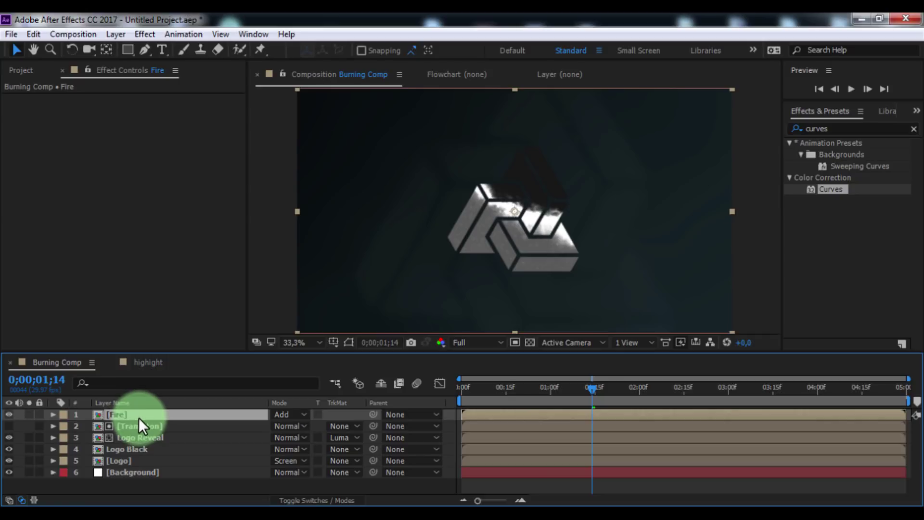
click(29, 414)
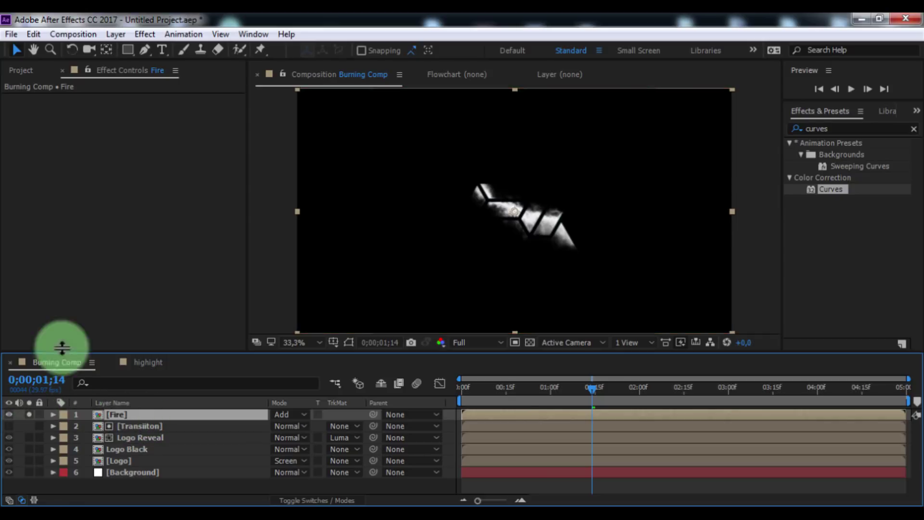
Step: Find the Fractal Noise effect, apply it to the Fire layer and set the effect's blending mode to Multiply
click(846, 128)
text(fra)
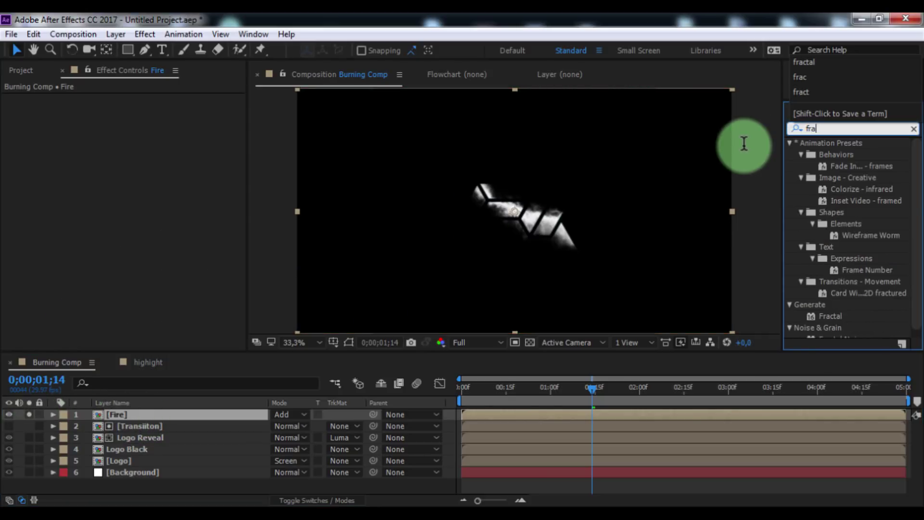
text(ctal)
drag(841, 178, 134, 245)
click(163, 277)
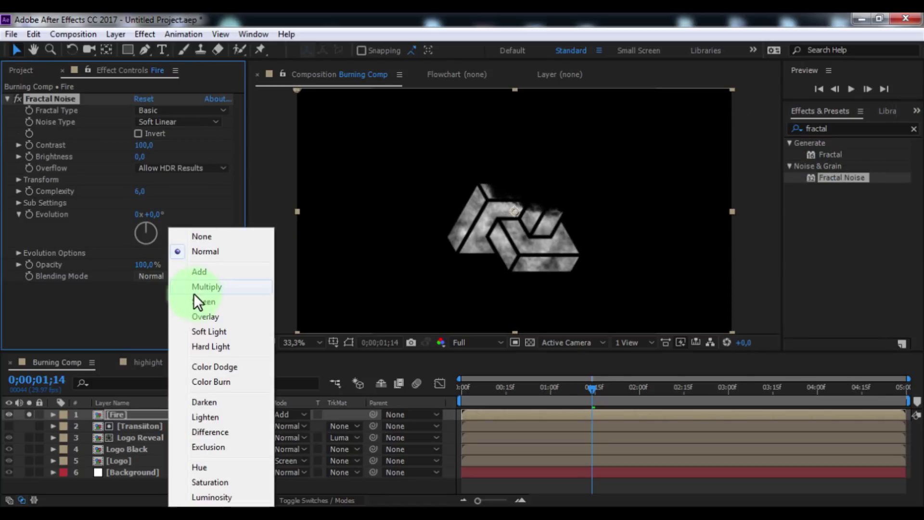
click(200, 291)
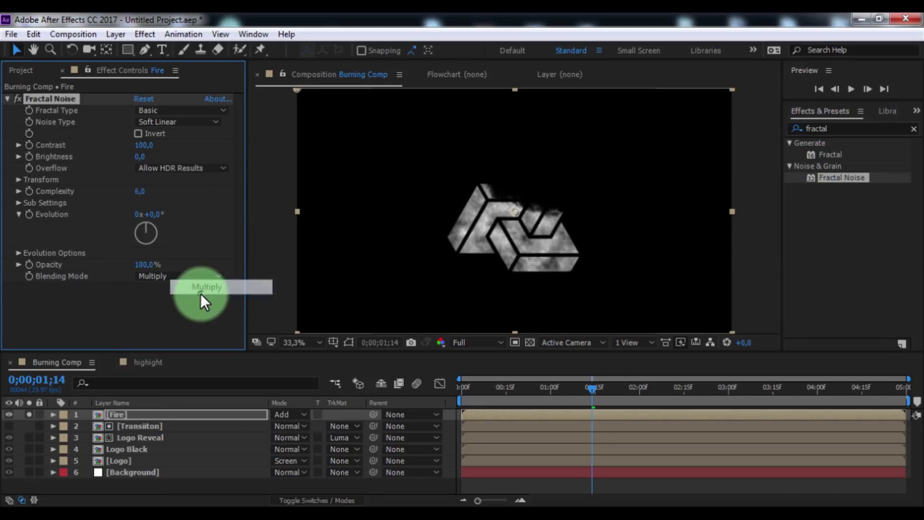
Step: Set the fractal type to Dynamic Twist and the Fractal Noise contrast to 43
click(169, 111)
click(206, 227)
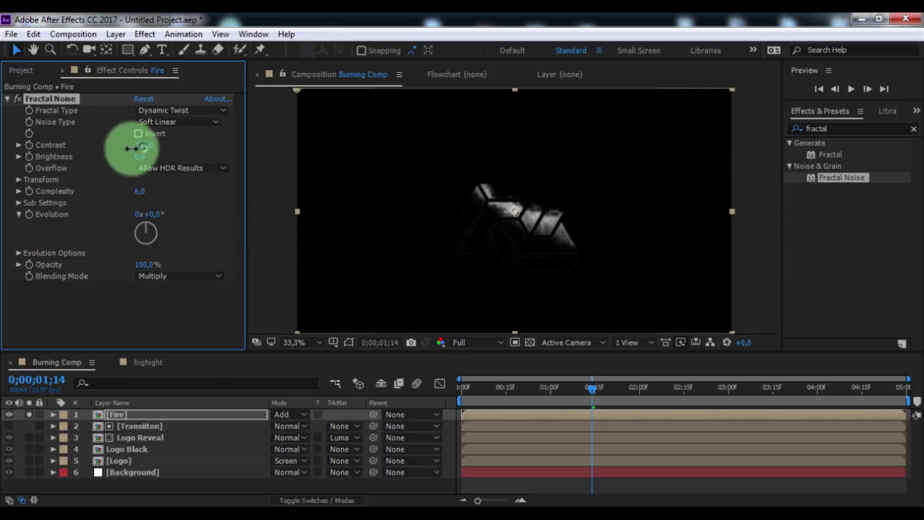
click(550, 255)
Step: Set the Fractal Noise scale to 40.9, raise its contrast and slightly lower its brightness
click(18, 179)
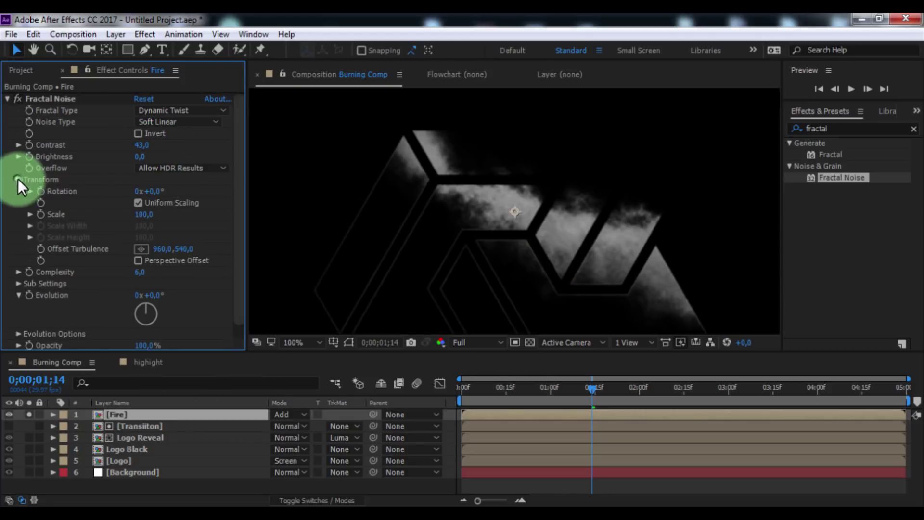
click(32, 214)
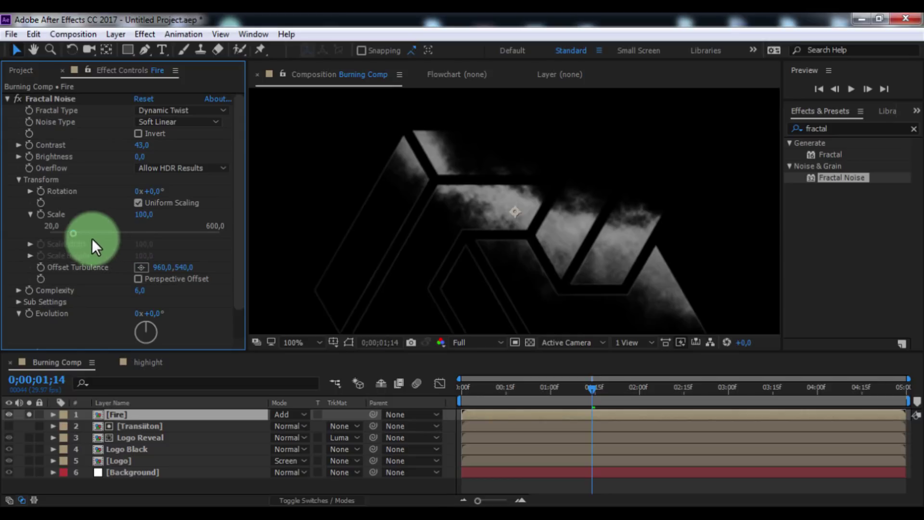
drag(75, 233, 55, 233)
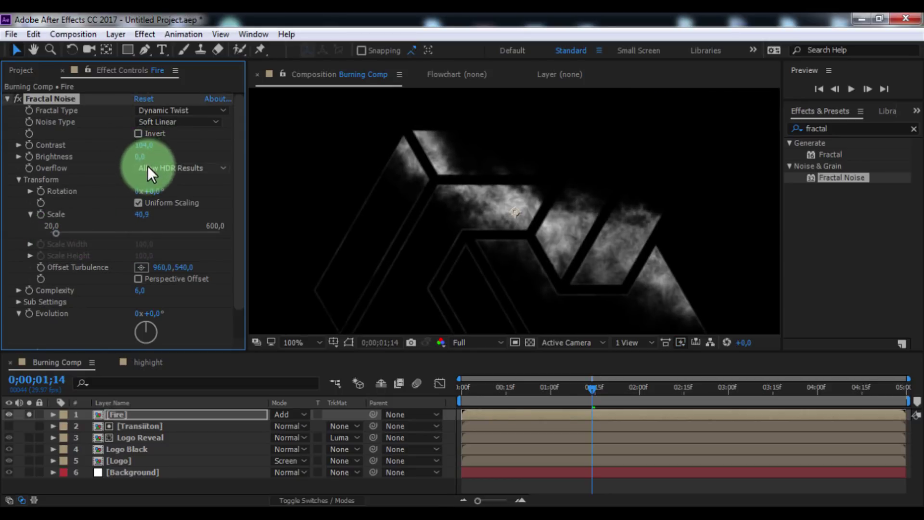
mouse_move(142, 156)
mouse_down()
mouse_move(117, 165)
mouse_move(131, 161)
mouse_up()
click(8, 99)
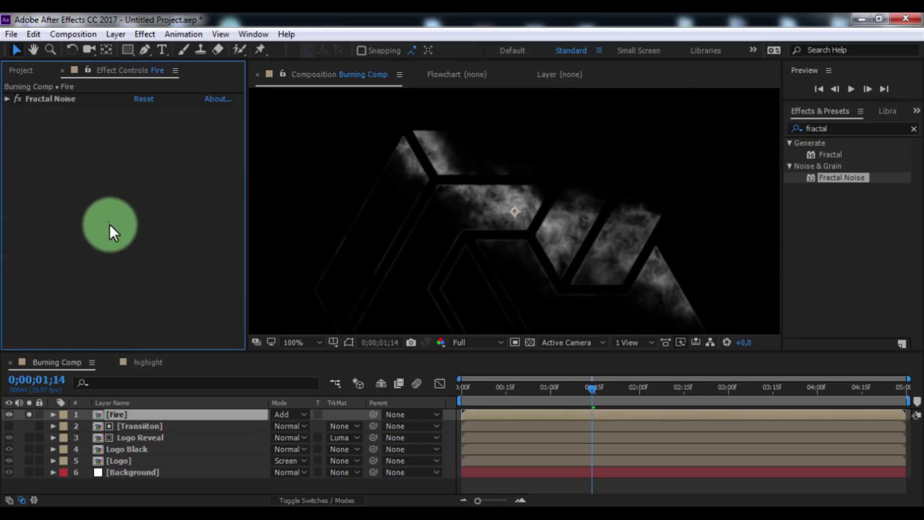
Step: Apply the Tritone color correction effect to the Fire layer
scroll(467, 248, down, 2)
key(h)
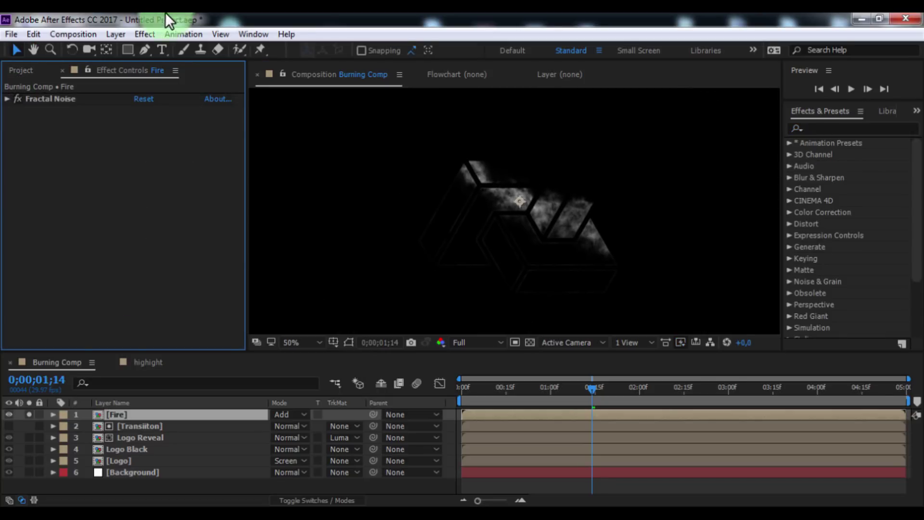
click(146, 34)
mouse_move(203, 175)
click(372, 506)
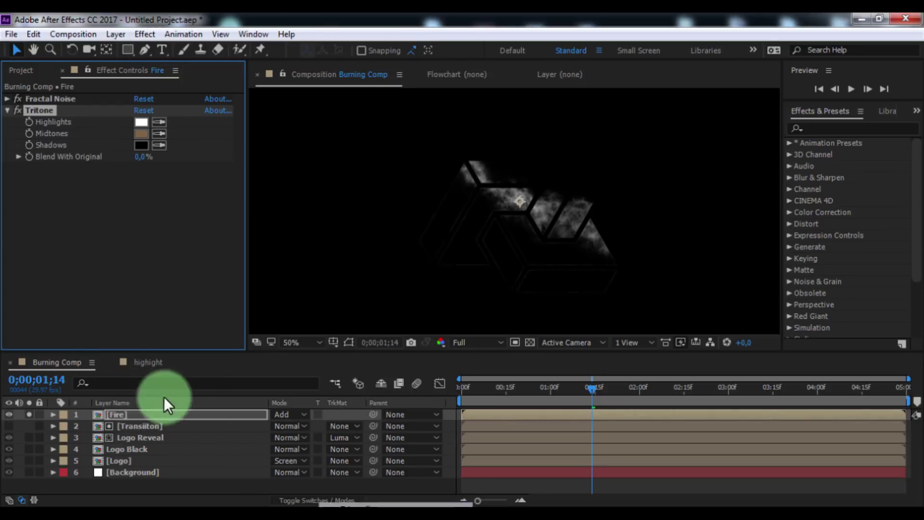
Step: Change the Tritone Midtones color to a saturated orange-red
click(142, 133)
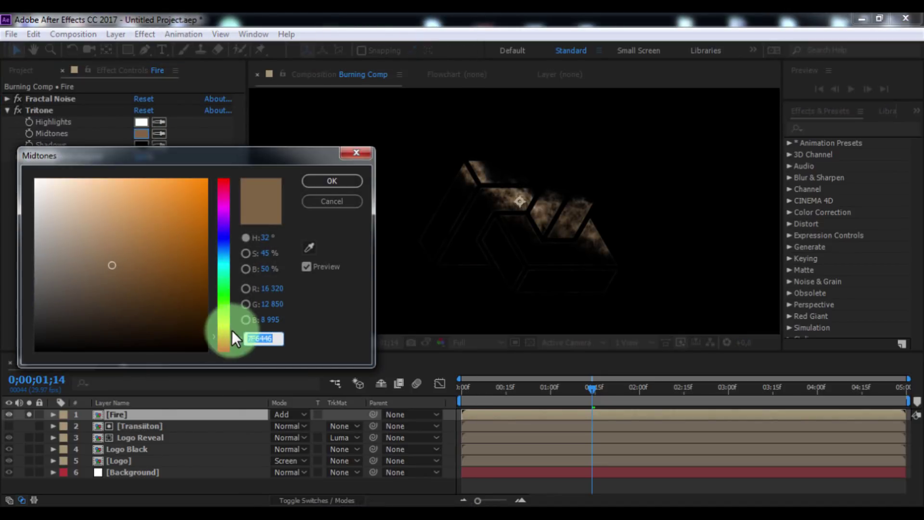
click(229, 341)
drag(124, 243, 265, 181)
click(310, 181)
Step: Change the Tritone Highlights color to bright yellow (FCFF00)
click(140, 124)
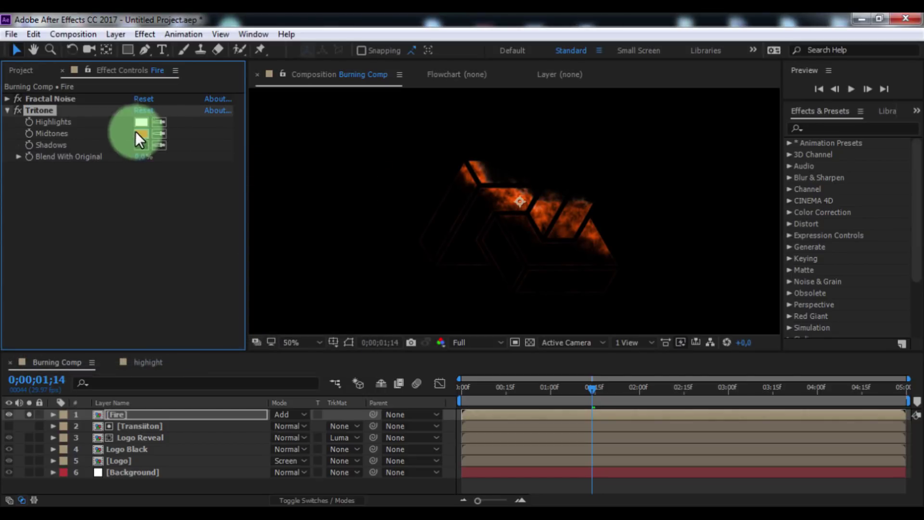
drag(229, 344, 232, 331)
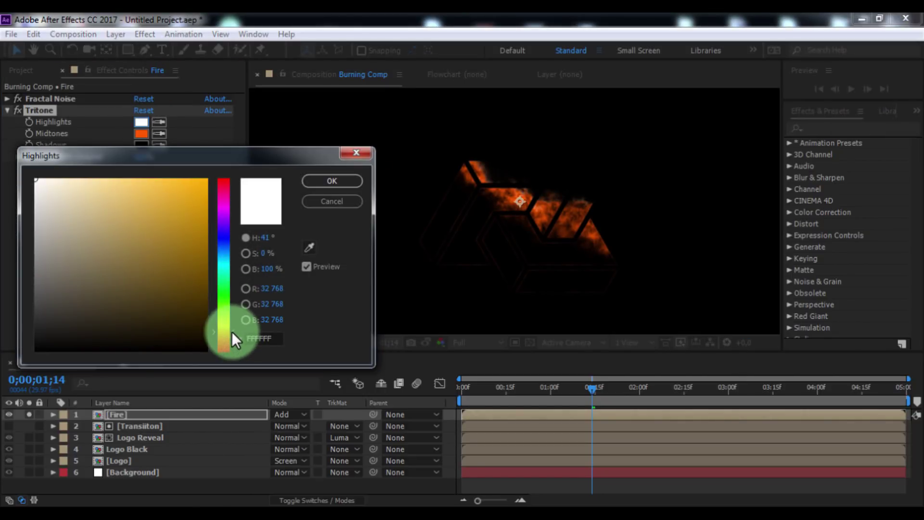
drag(156, 267, 253, 150)
drag(231, 328, 226, 323)
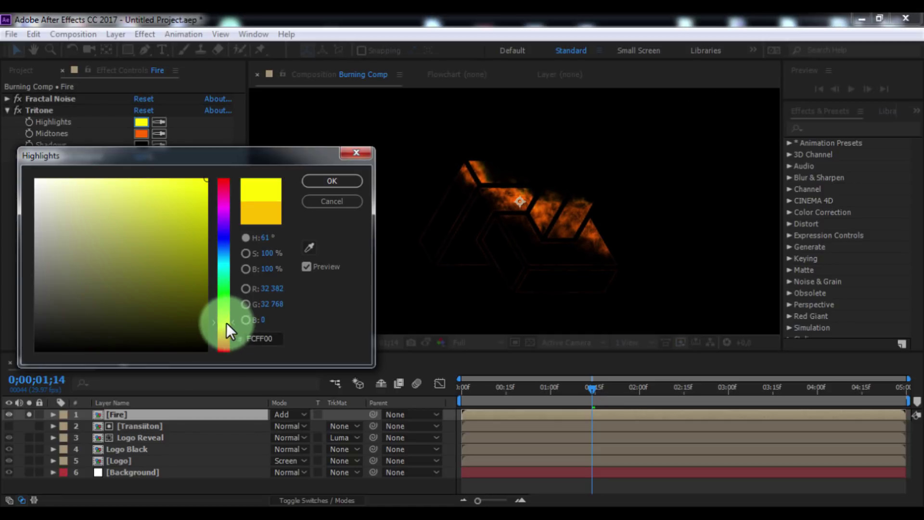
click(349, 180)
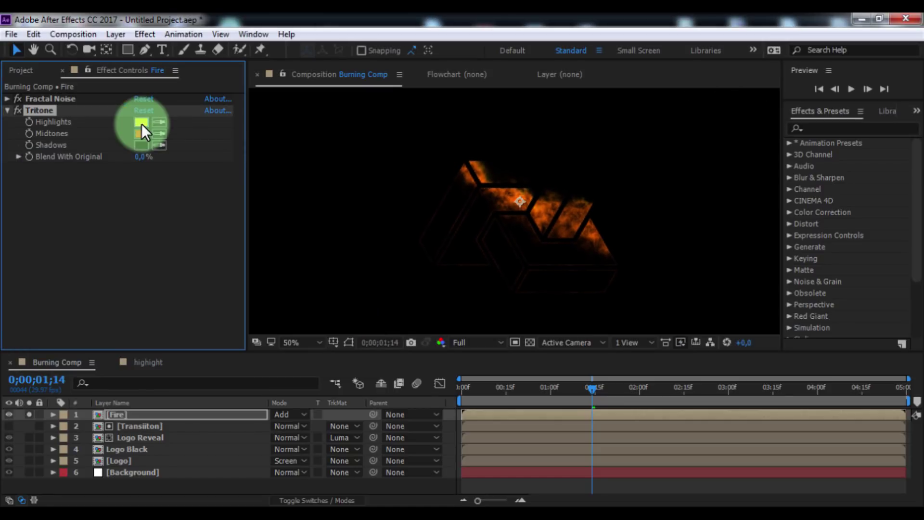
Step: Apply Curves to the Fire layer, bend its RGB curve into a steep S-shape and preview the animation
click(792, 127)
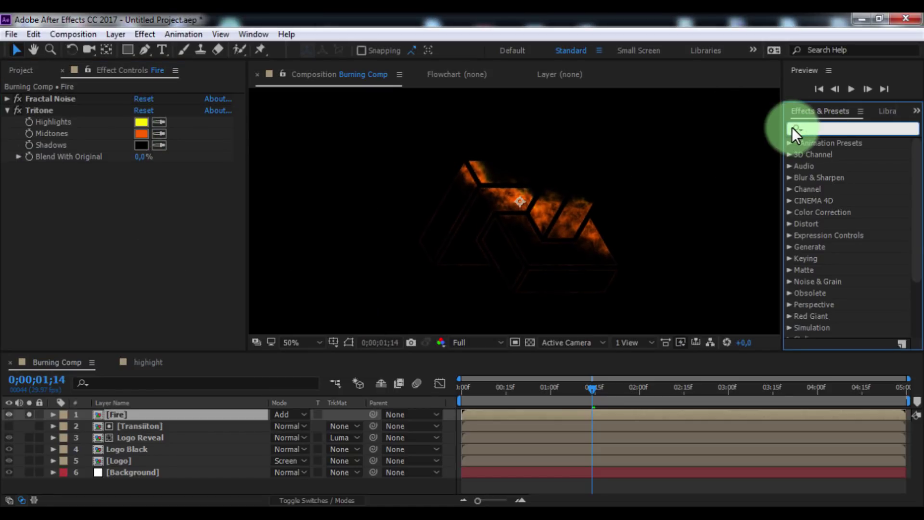
text(curves)
drag(830, 188, 126, 179)
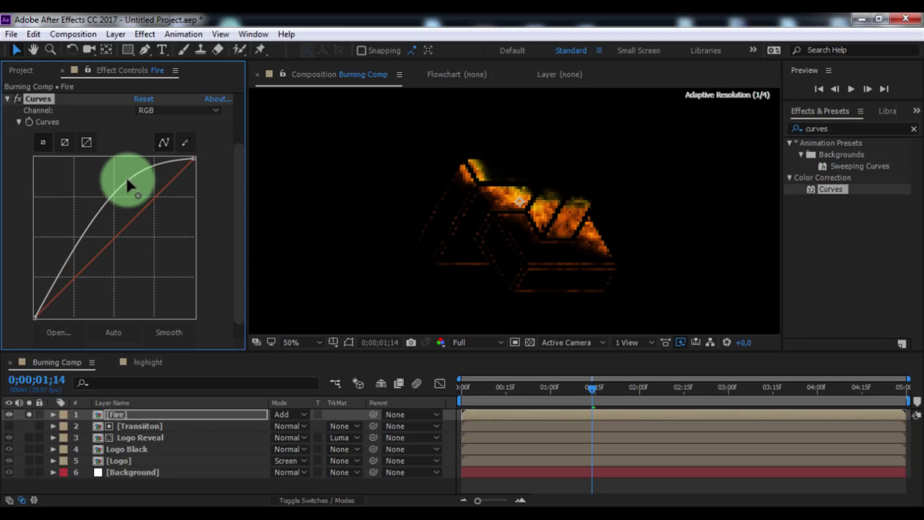
mouse_move(65, 284)
mouse_down()
mouse_move(62, 264)
mouse_move(76, 278)
mouse_up()
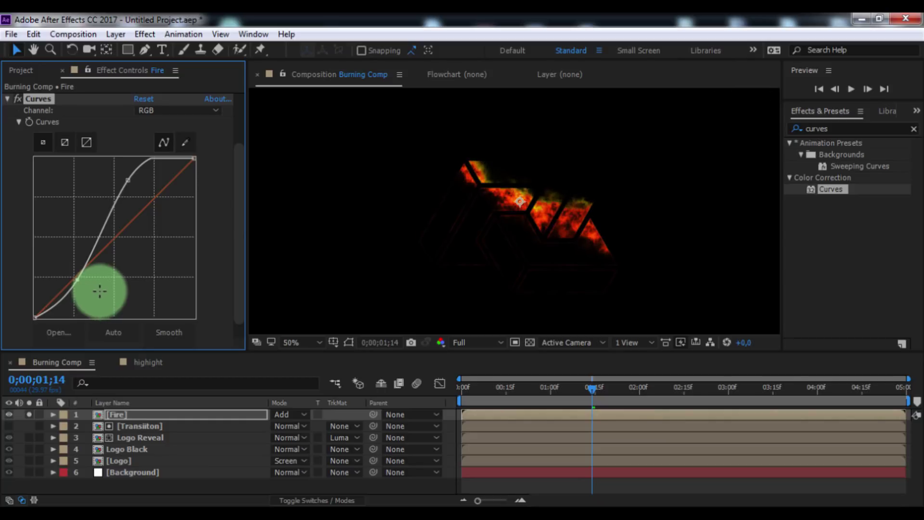
drag(127, 180, 134, 178)
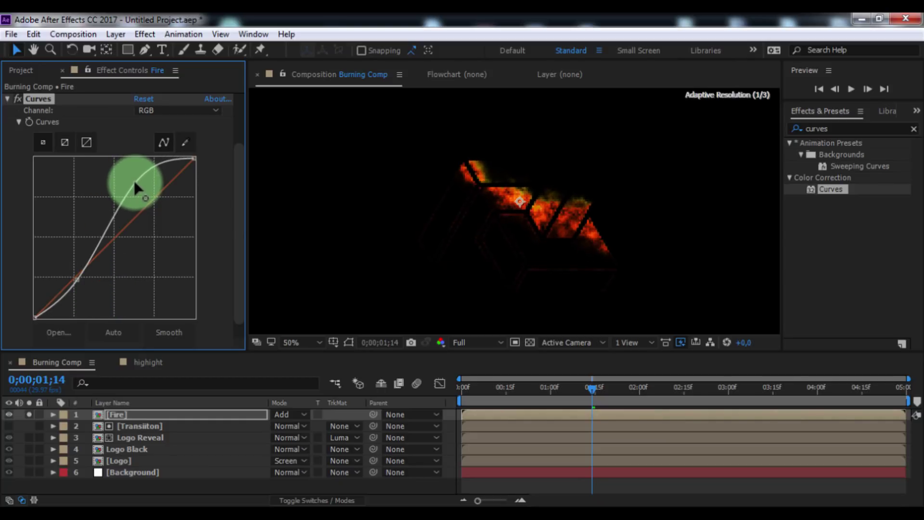
key(space)
click(6, 97)
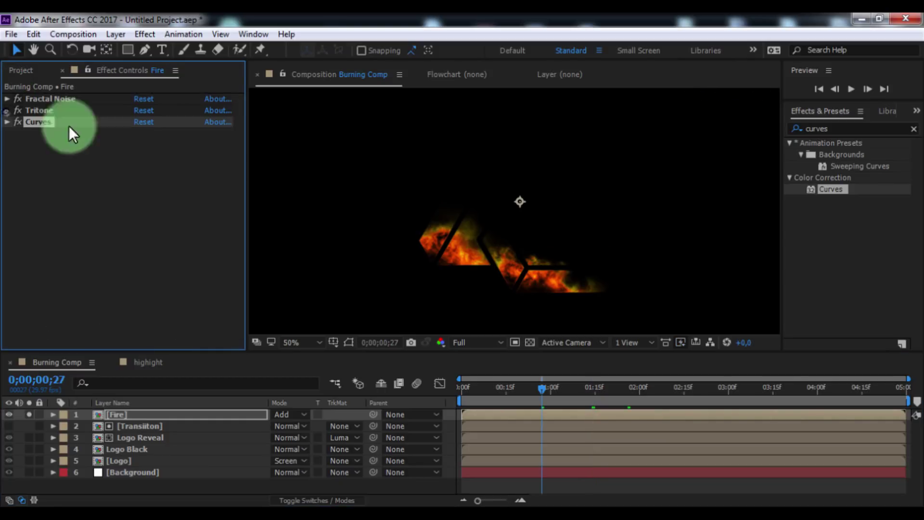
Step: Apply the Stylize Glow effect to the Fire layer
click(814, 128)
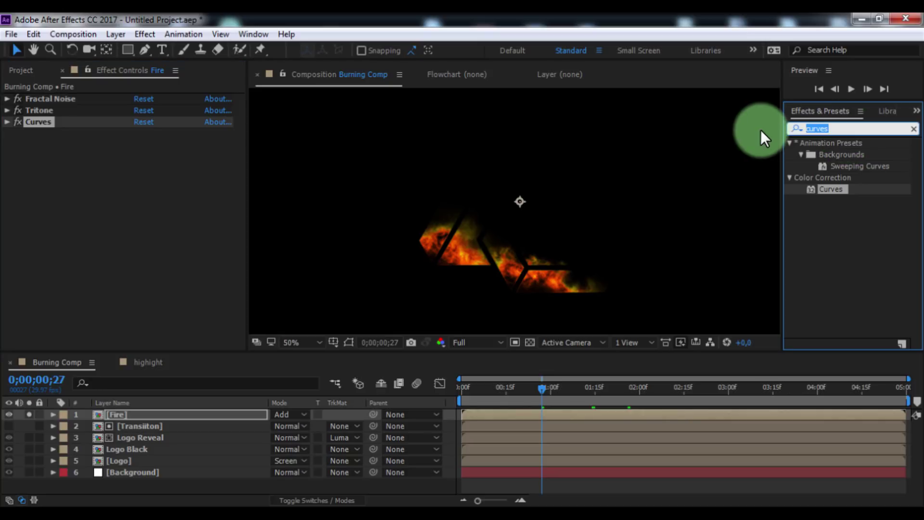
text(glow)
click(811, 180)
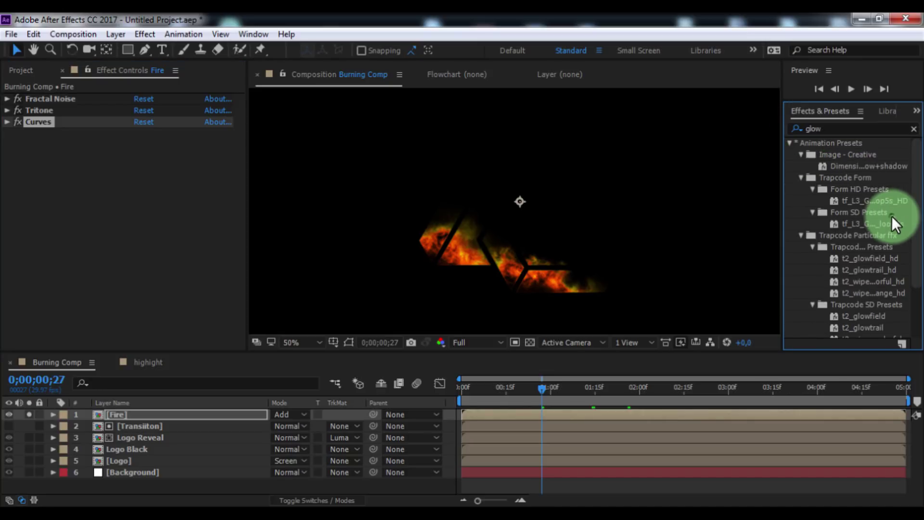
scroll(891, 215, down, 3)
drag(814, 310, 136, 240)
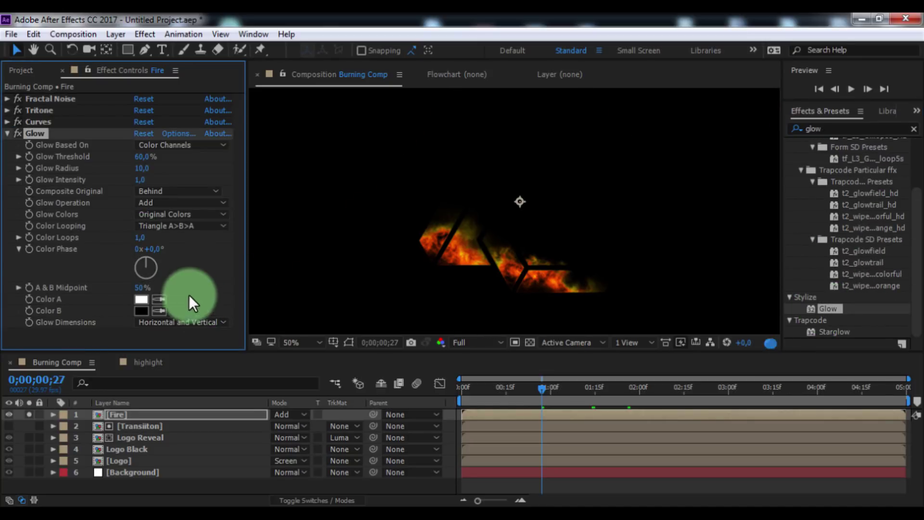
Step: Set the Fire layer's Glow Threshold to 83.9%, Radius to 64 and Intensity to 1.6, checking other frames of the burn
drag(144, 162, 193, 169)
drag(574, 394, 593, 393)
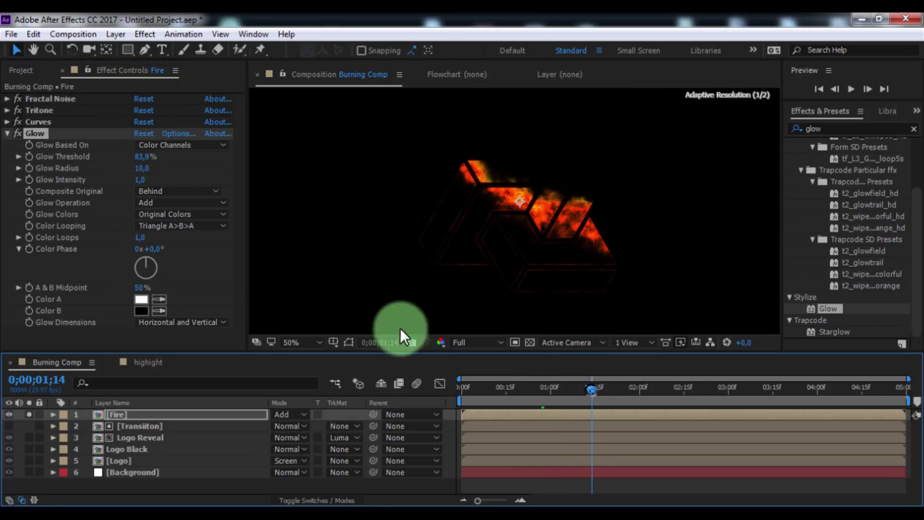
drag(140, 169, 183, 181)
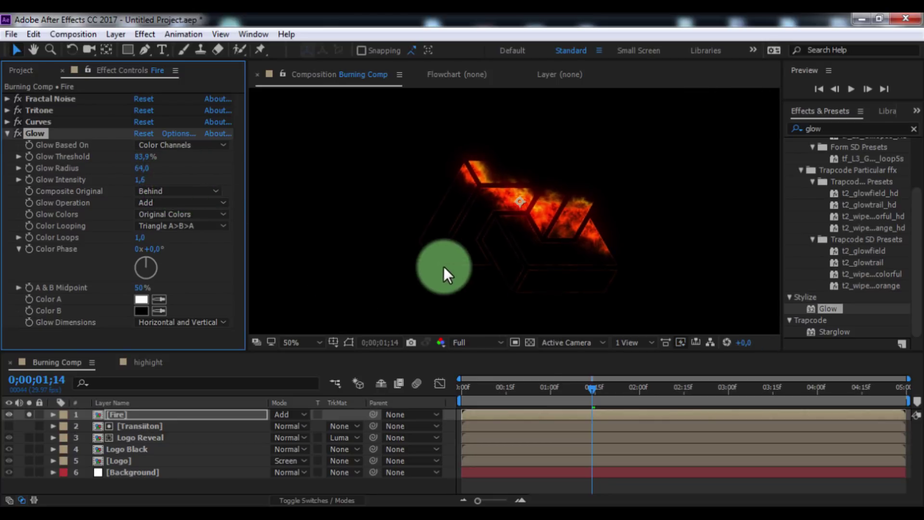
drag(580, 385, 565, 388)
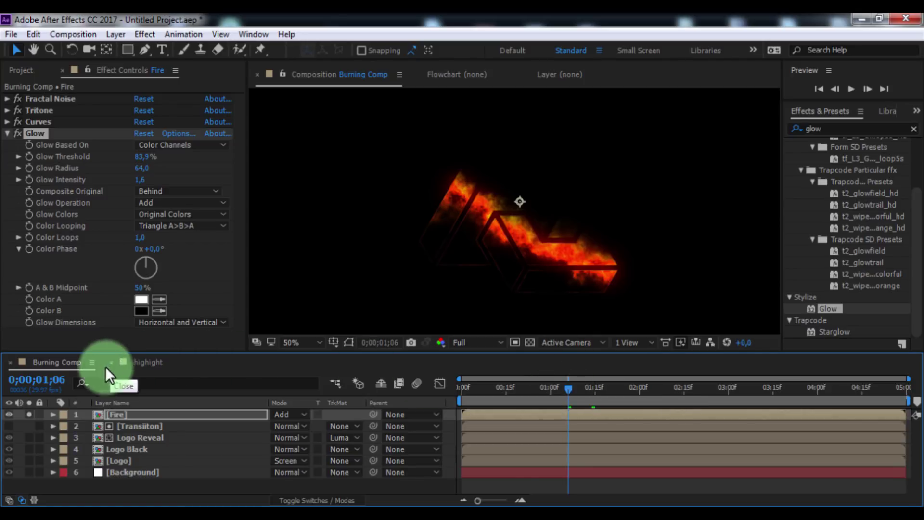
Step: Turn off solo for the Fire layer and shift it a few frames earlier in time
click(123, 417)
drag(479, 417, 487, 417)
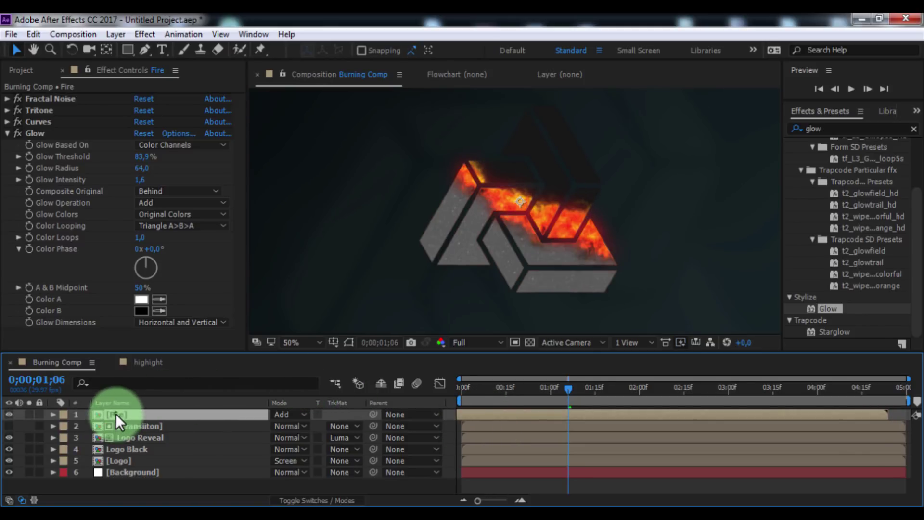
Step: Duplicate the Fire layer and delete all effects from the upper copy
key(ctrl+d)
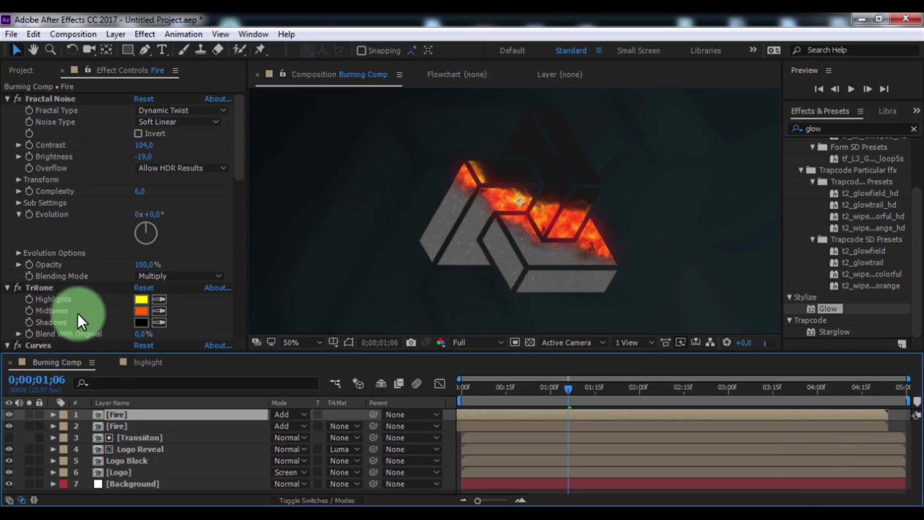
click(65, 292)
key(ctrl+a)
key(Delete)
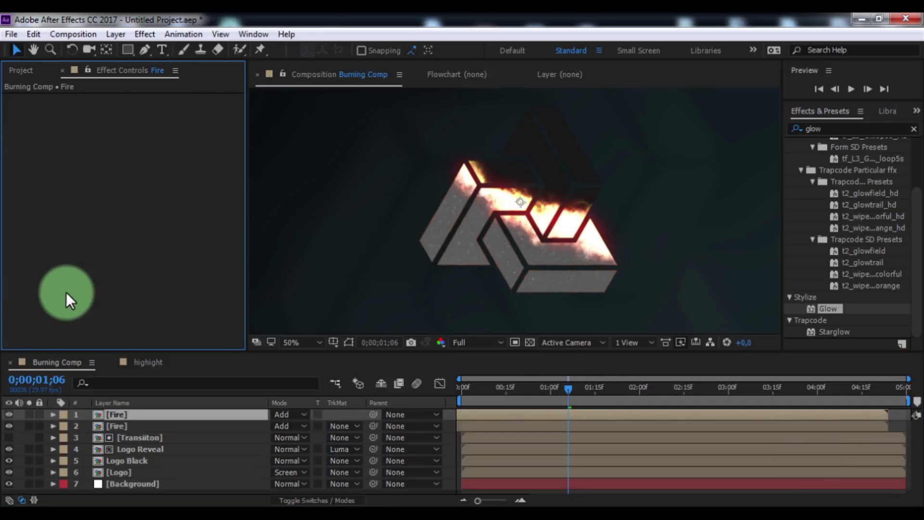
Step: Create a white 1920 x 1080 px solid named Particles
click(116, 34)
mouse_move(159, 28)
click(404, 42)
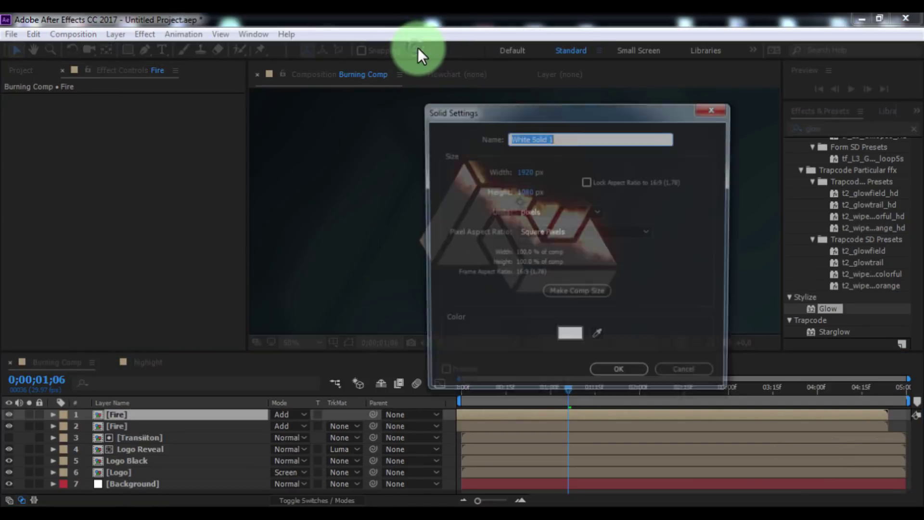
text(Particles)
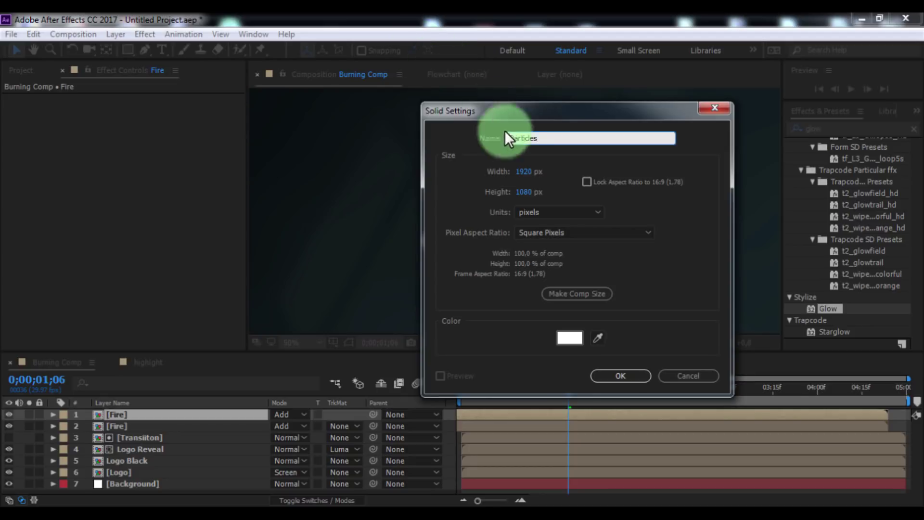
click(609, 374)
Step: Make the upper Fire copy without effects a 3D layer
click(158, 427)
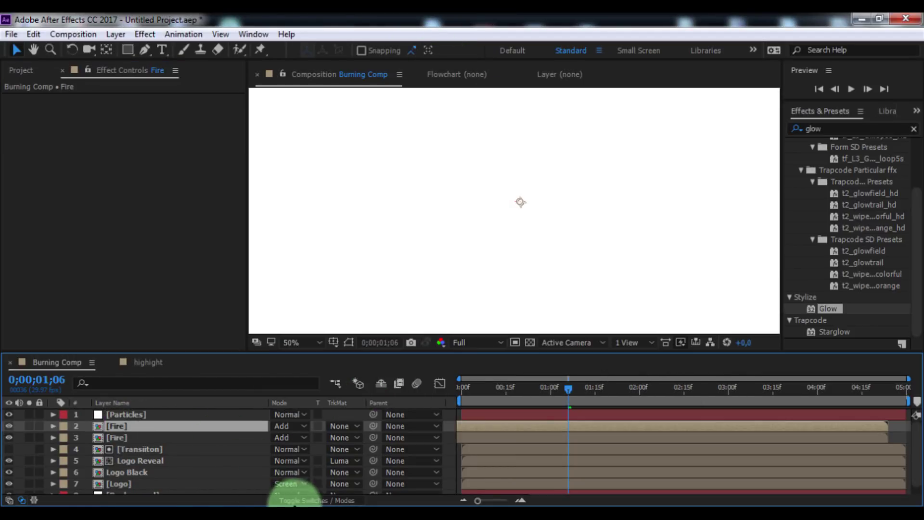
key(F4)
click(346, 426)
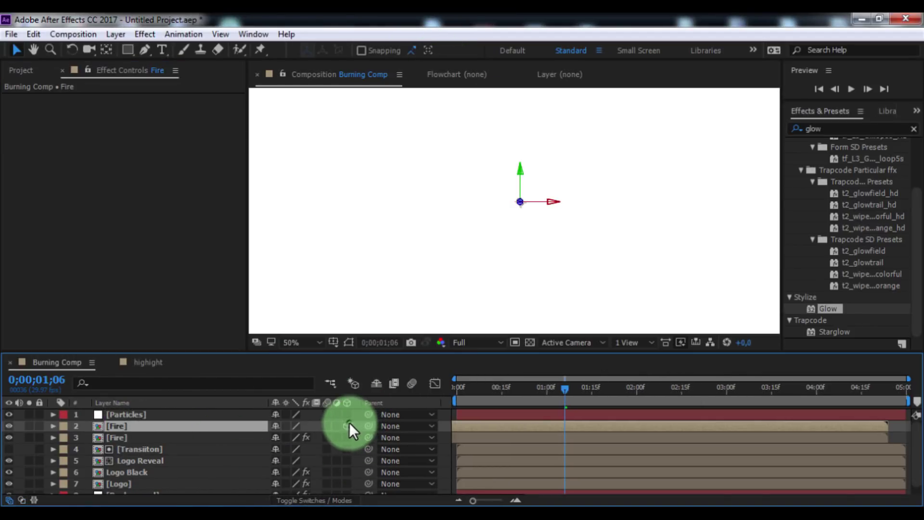
Step: Apply the Trapcode Particular effect to the Particles layer
click(135, 416)
double_click(825, 128)
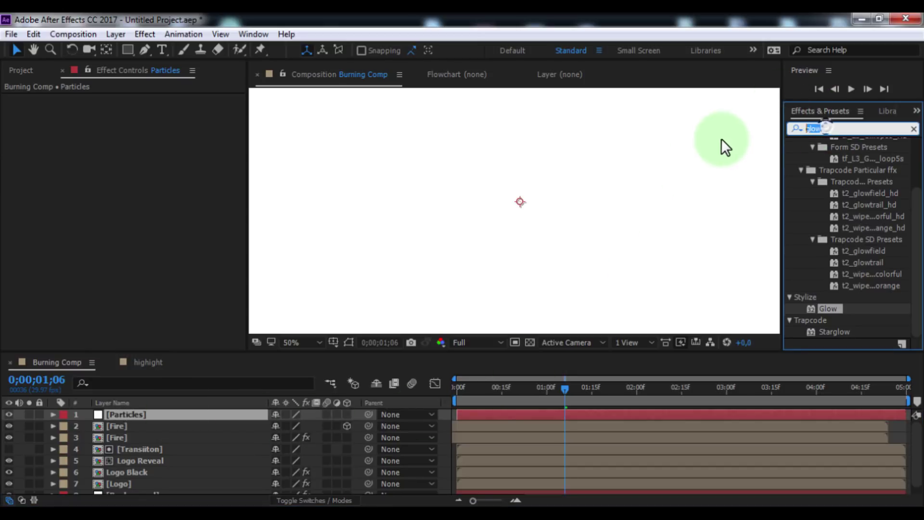
text(particular)
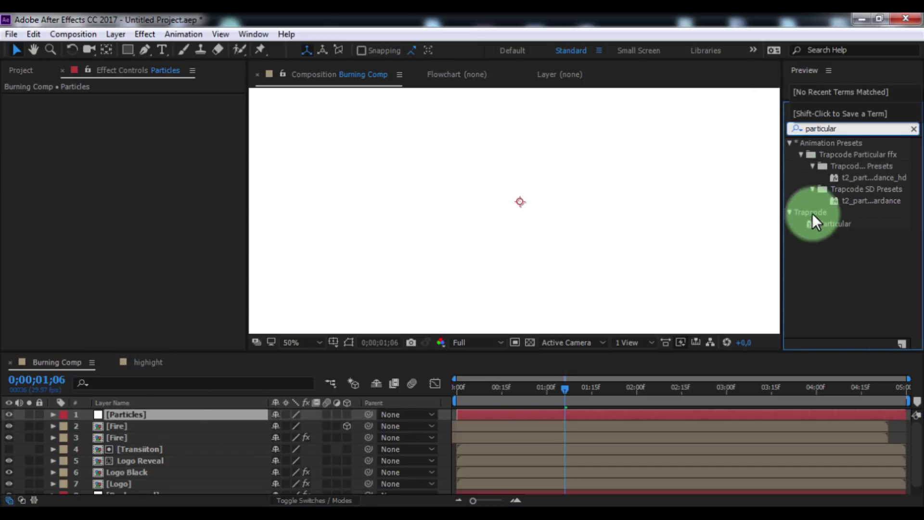
drag(824, 224, 116, 412)
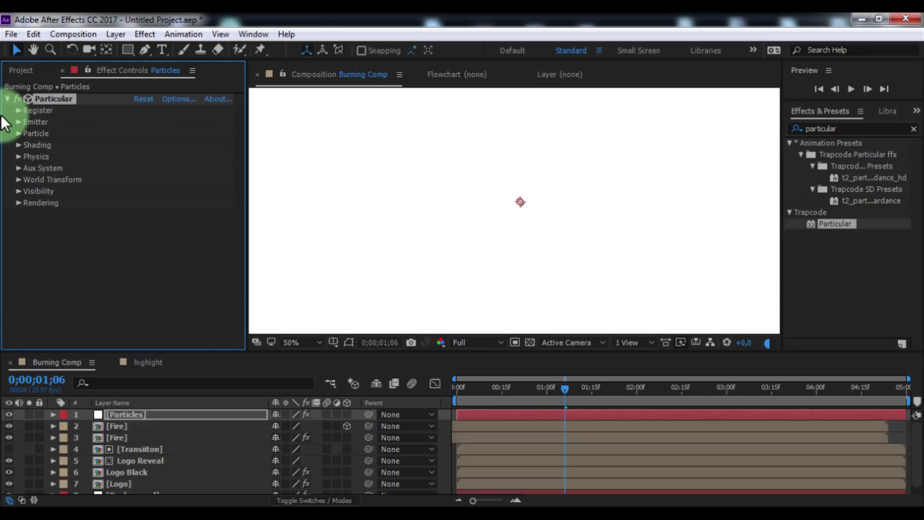
Step: Set Particular's Emitter Type to Layer and choose the upper 3D Fire layer as the emitter layer
click(18, 121)
click(164, 123)
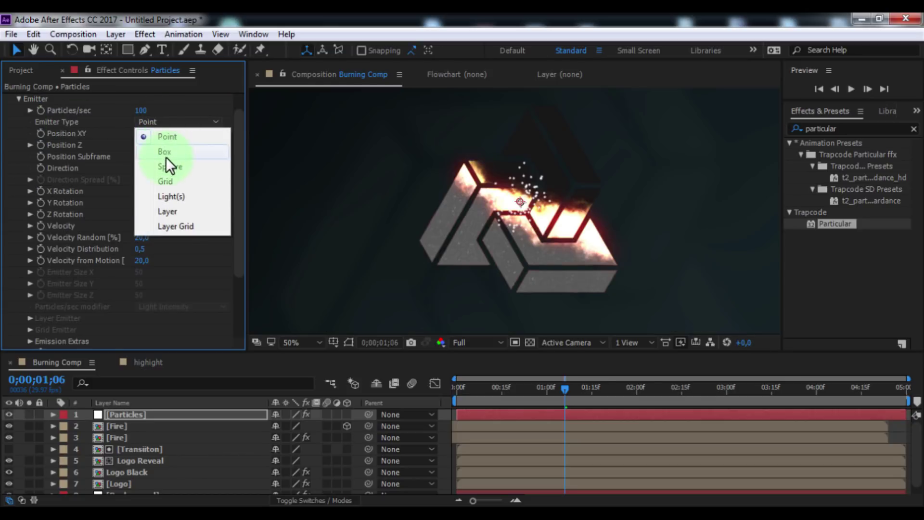
click(174, 212)
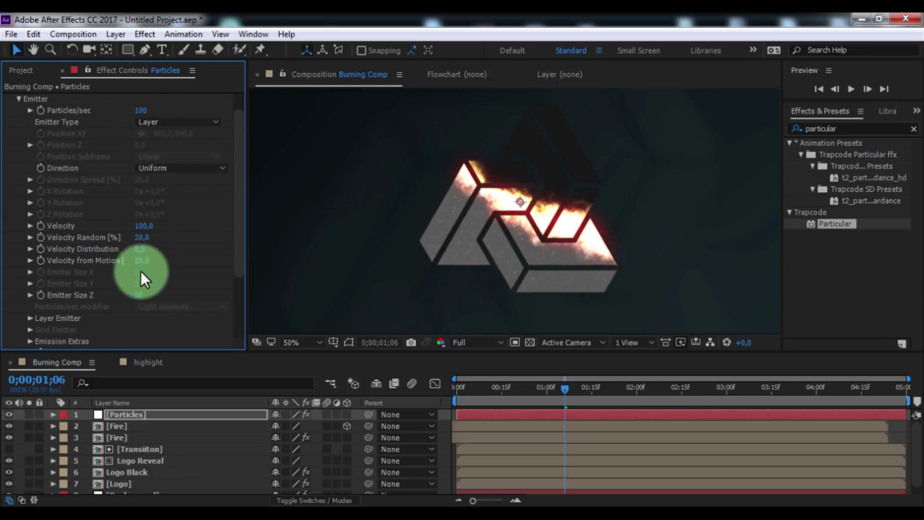
click(23, 318)
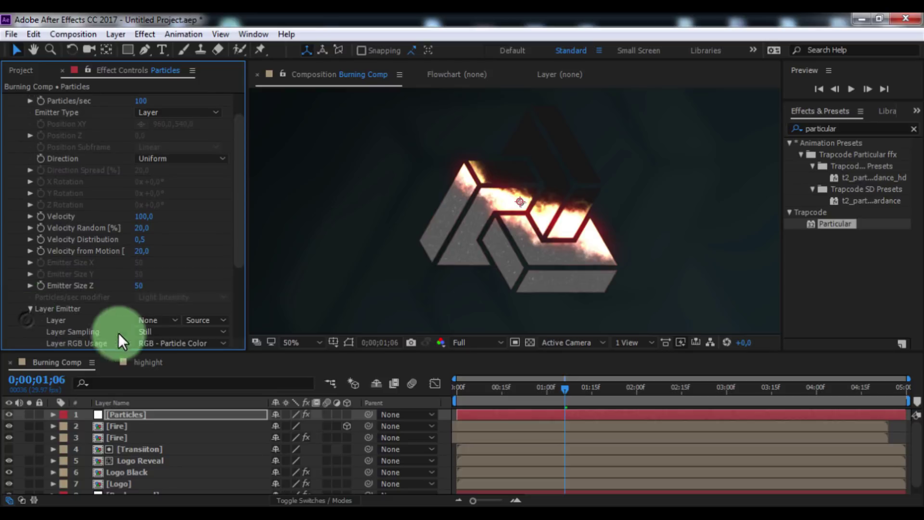
click(157, 321)
click(166, 383)
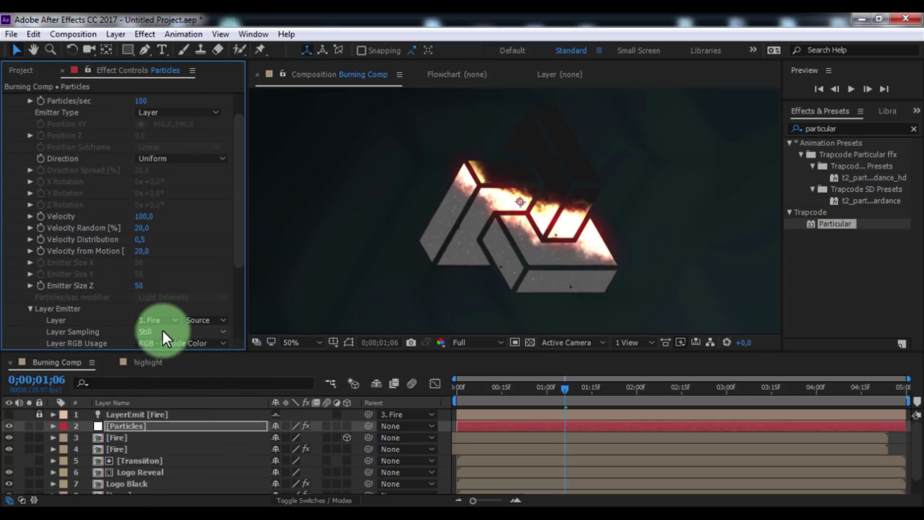
Step: Set Layer Sampling to Particle Birth Time and Layer RGB Usage to RGB - Size Vel Rot, with the preview resolution lowered to Half
click(162, 331)
click(170, 360)
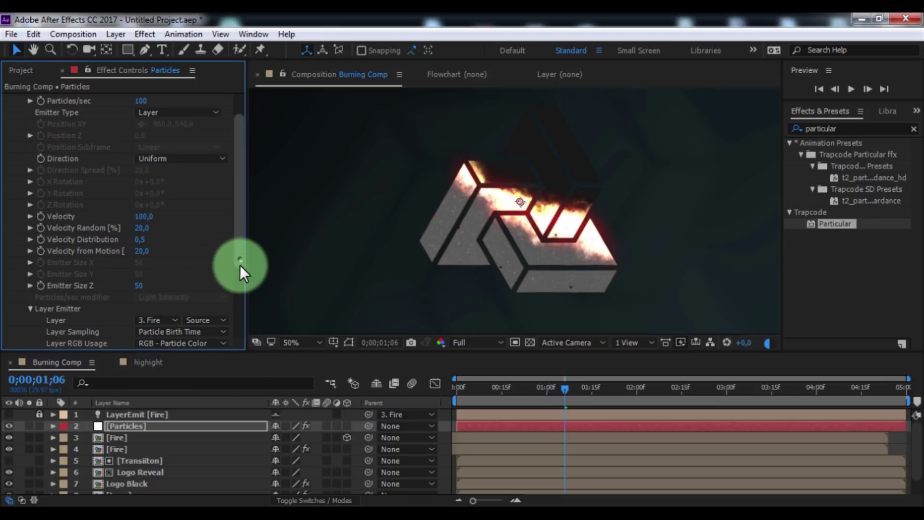
drag(240, 265, 239, 288)
click(185, 318)
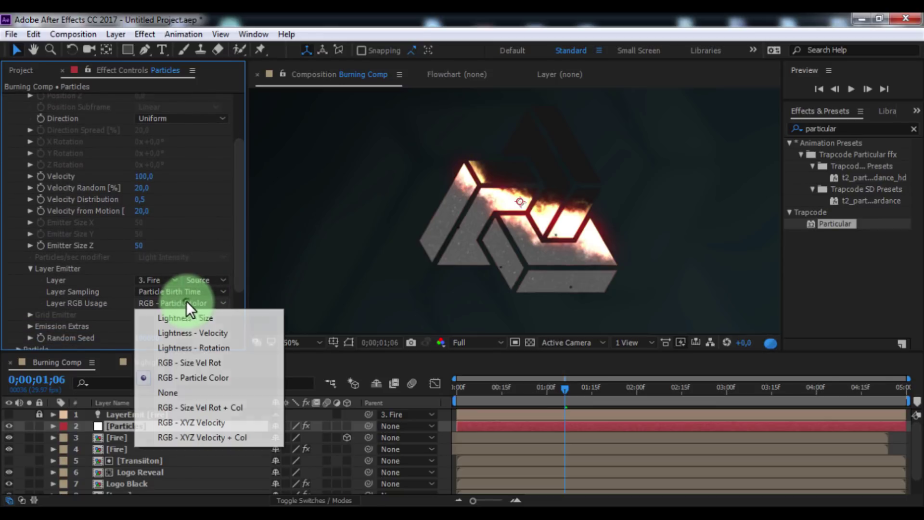
click(195, 368)
click(455, 344)
click(476, 392)
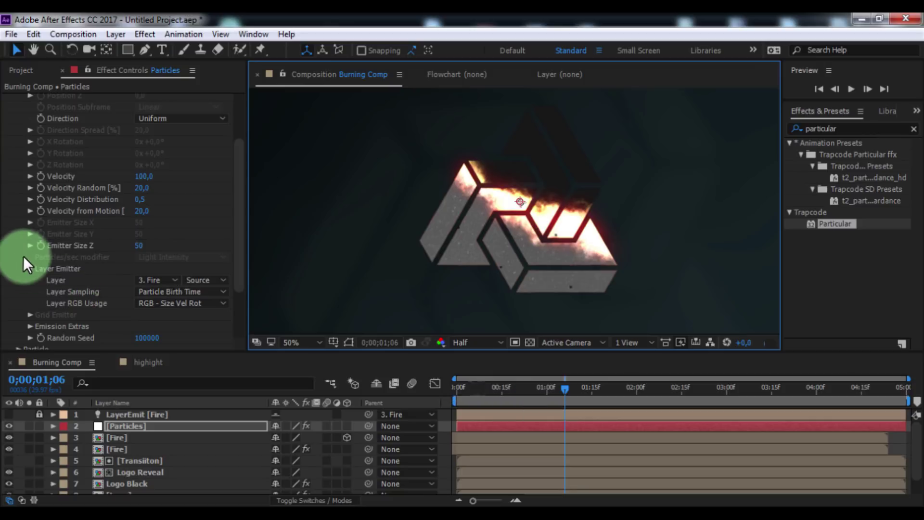
Step: Set the Particular emitter to 25000 particles per second with a Velocity of 35
scroll(192, 204, up, 5)
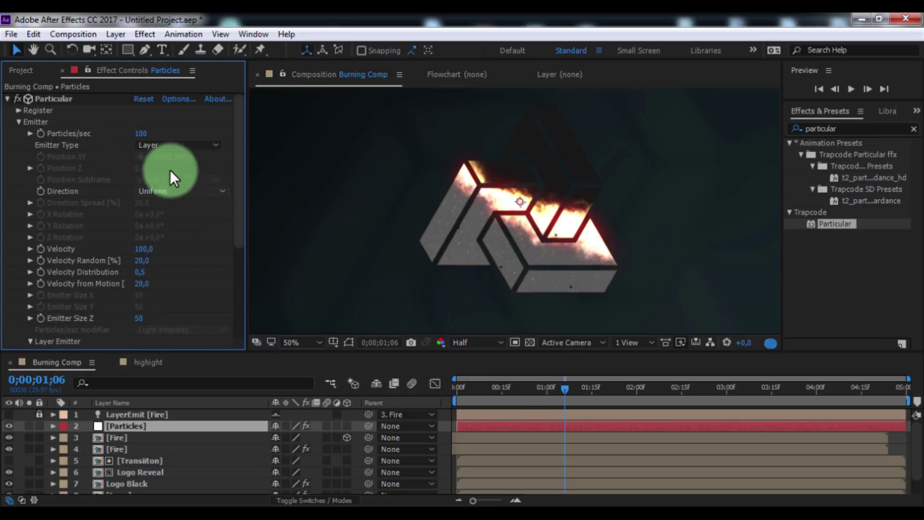
click(143, 133)
text(25000)
key(Return)
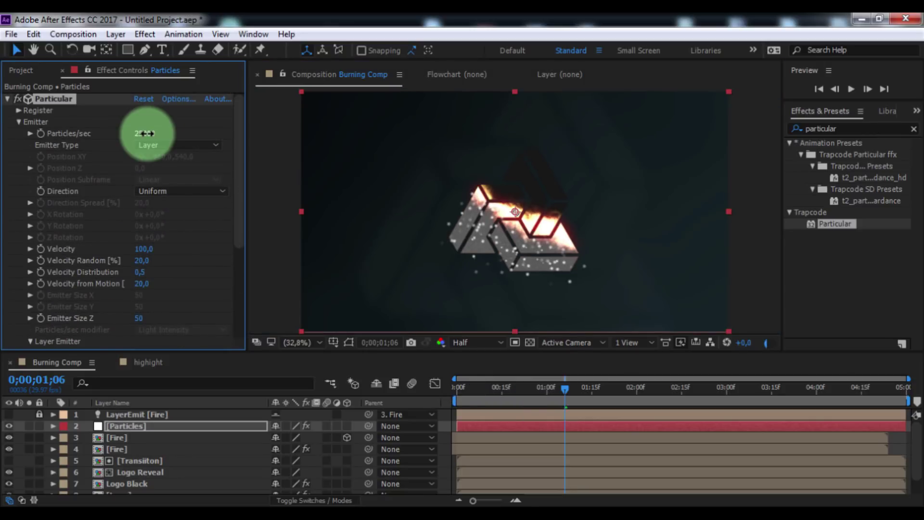
click(180, 244)
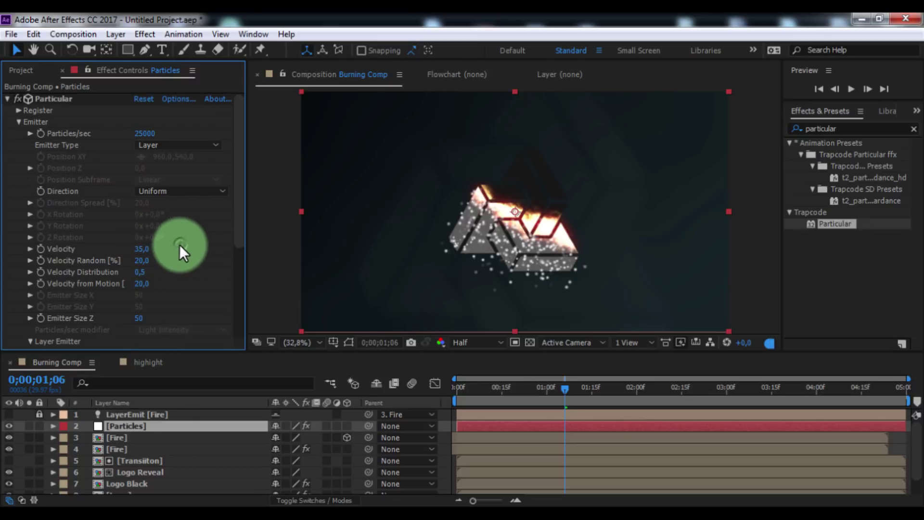
Step: Set the particle Size to 2 in Particular's Particle settings
click(19, 121)
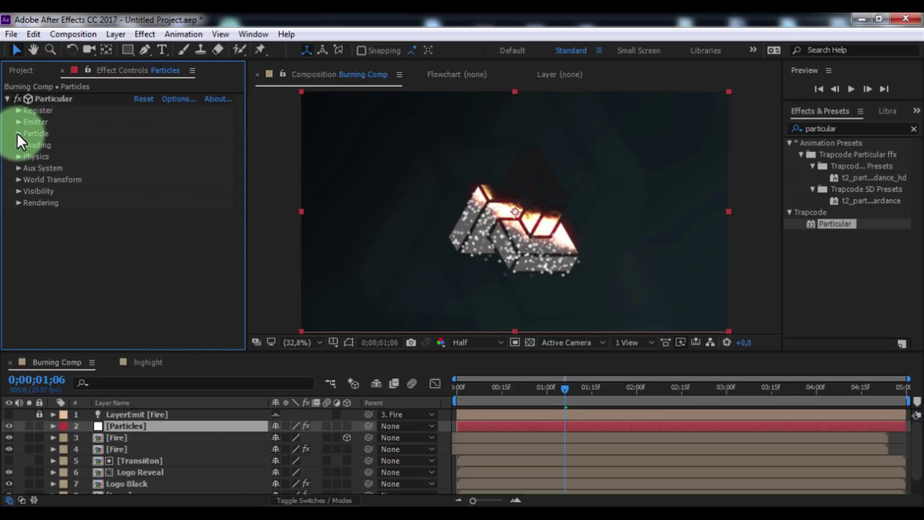
click(18, 133)
scroll(154, 198, down, 1)
click(140, 193)
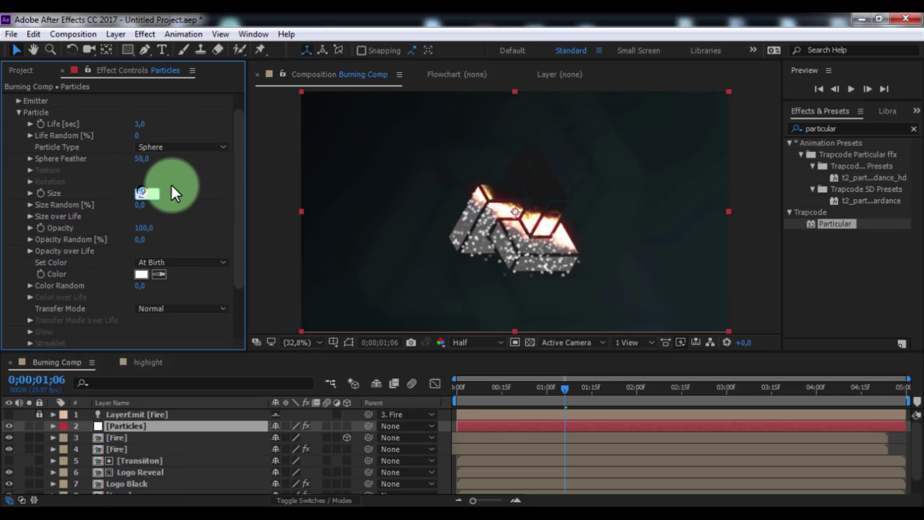
text(2)
key(Return)
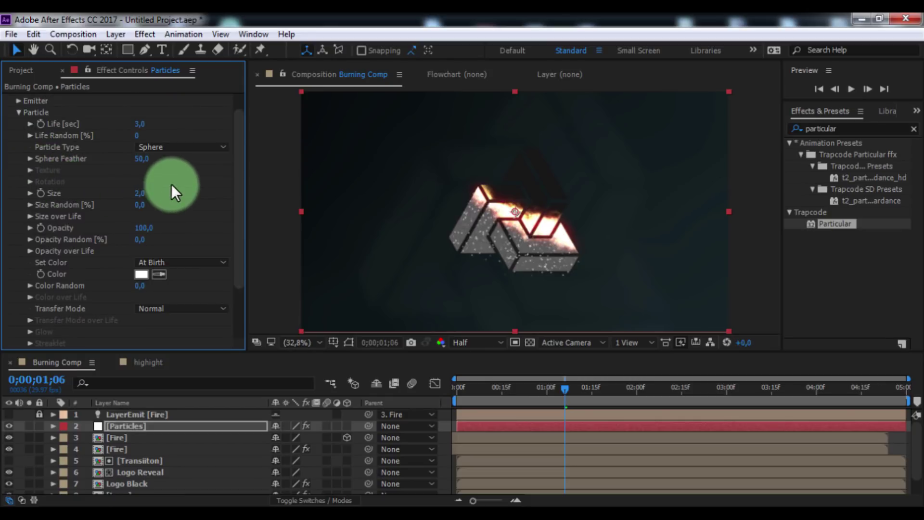
Step: In Particular's Physics settings, set Gravity to -100 and the air Wind X to -178
click(19, 113)
click(17, 156)
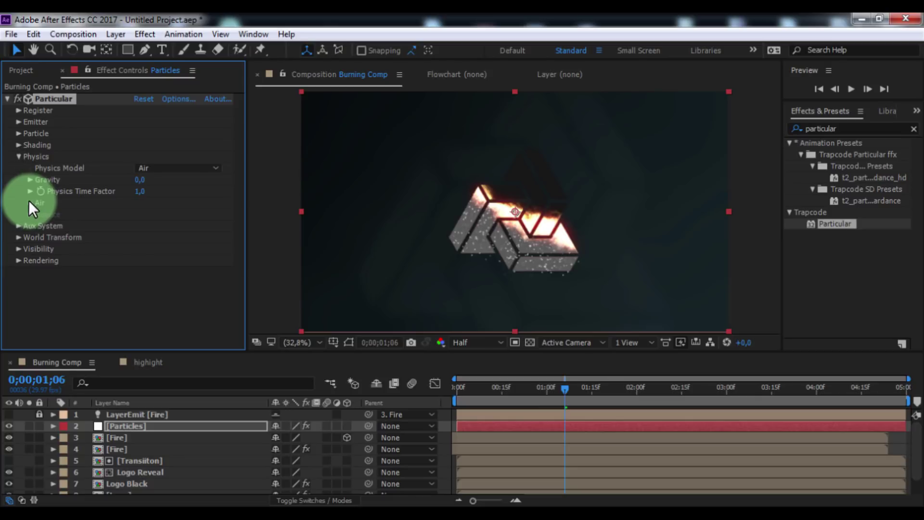
click(29, 203)
click(140, 180)
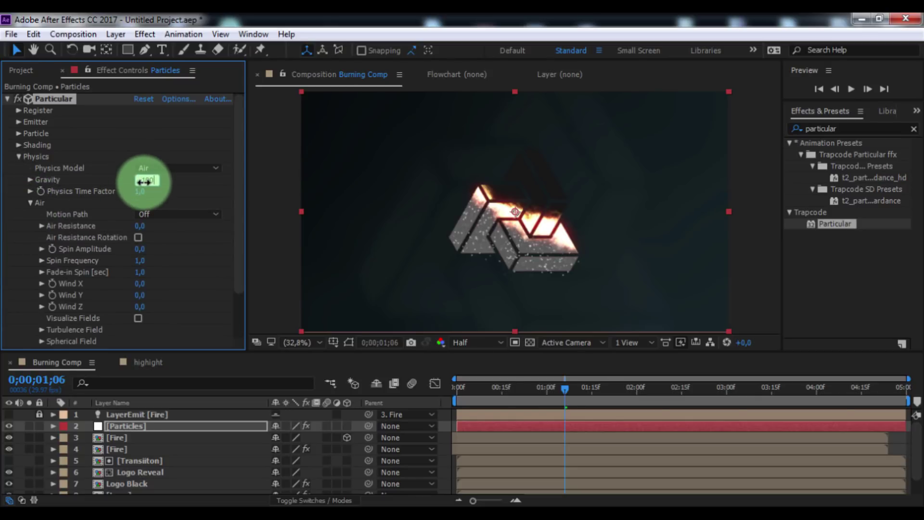
text(-100)
click(158, 272)
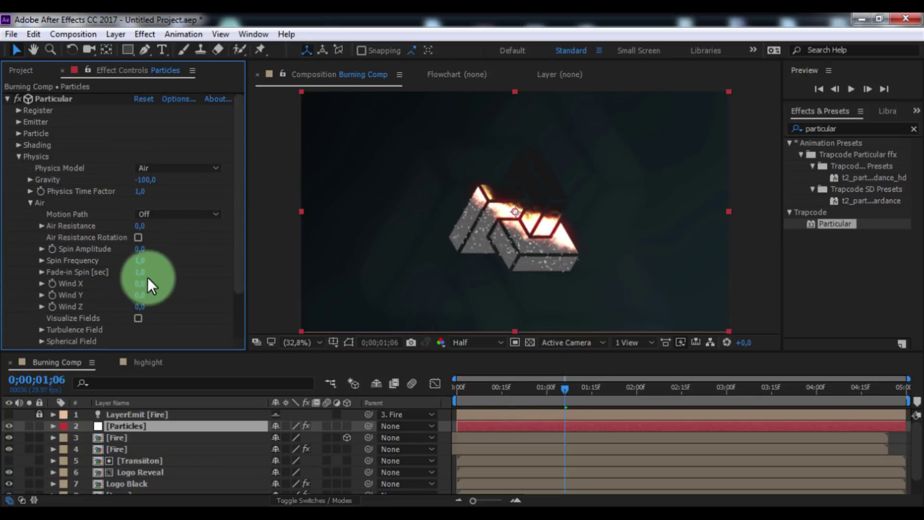
drag(145, 285, 39, 315)
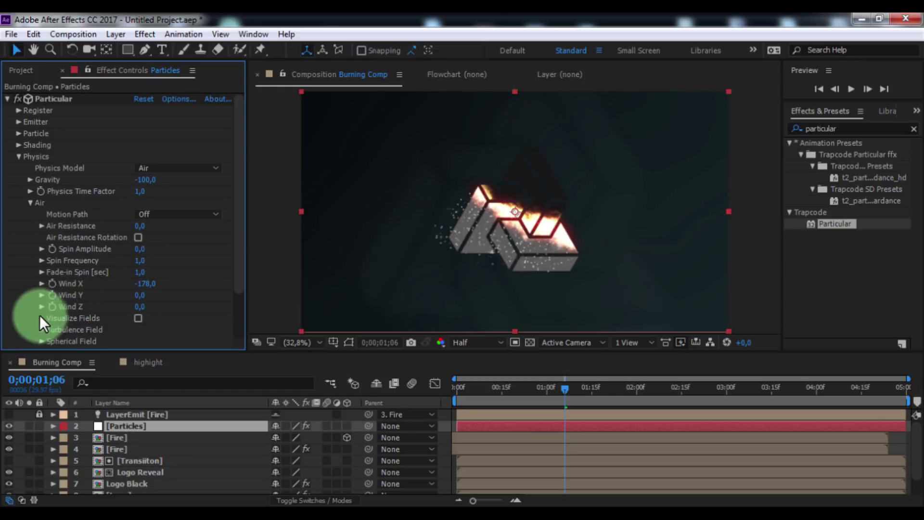
Step: Set the Turbulence Field Scale to 7 in Particular's air physics
click(42, 330)
scroll(117, 301, down, 5)
click(142, 239)
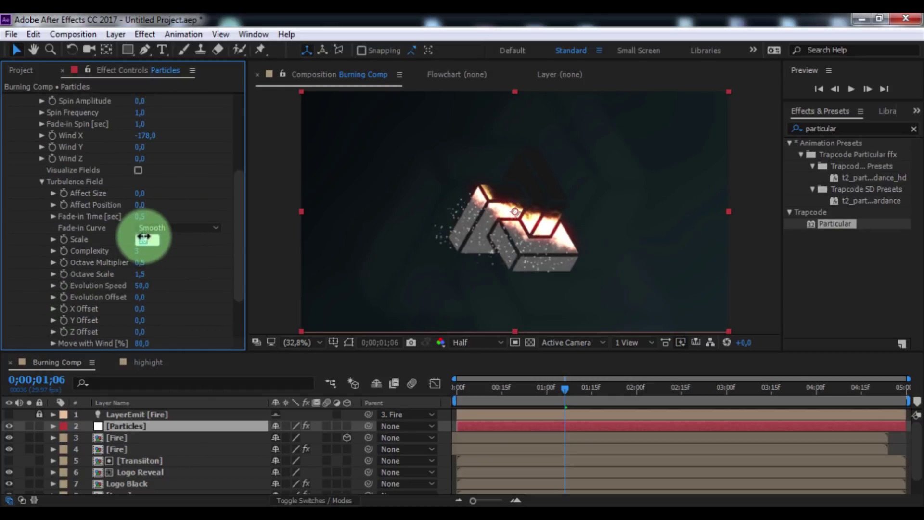
text(7)
key(Return)
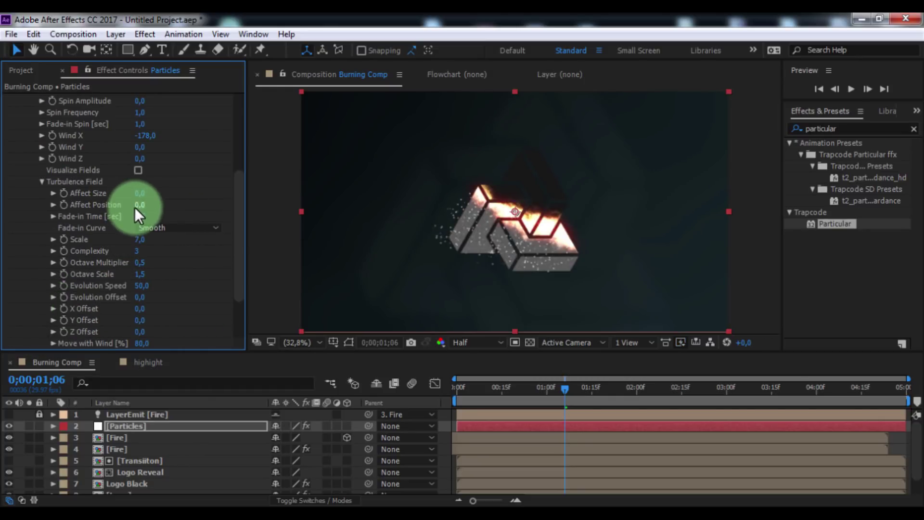
Step: Set the Turbulence Field's Affect Position to 83 in Particular and collapse the Physics settings
drag(134, 207, 185, 221)
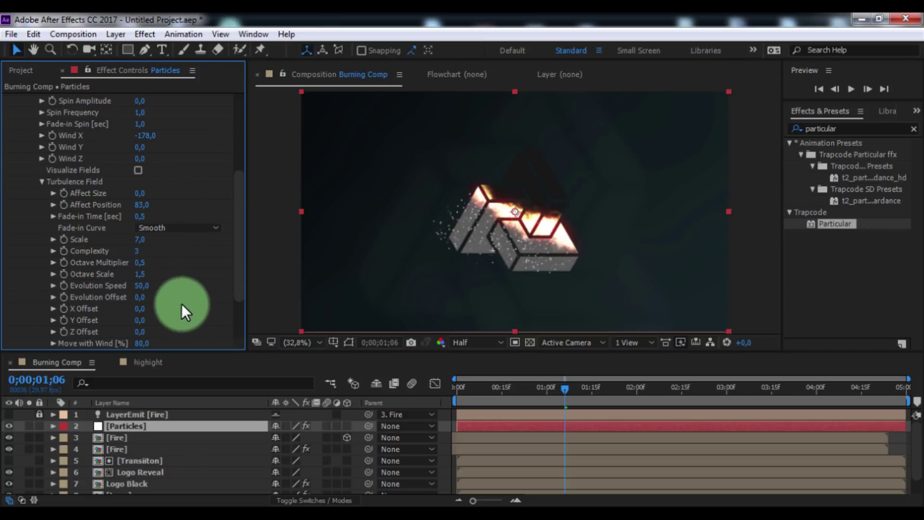
scroll(51, 222, up, 5)
click(18, 158)
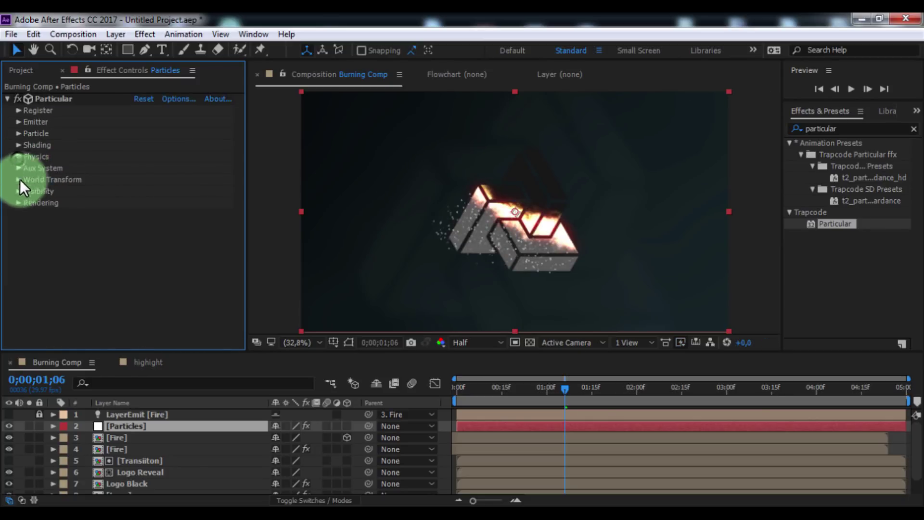
Step: Apply Gradient Ramp to the Particles layer, starting at about 338.6, 866.4 below-left of the logo and ending at about 1311.9, 286.8 above-right
key(ctrl+5)
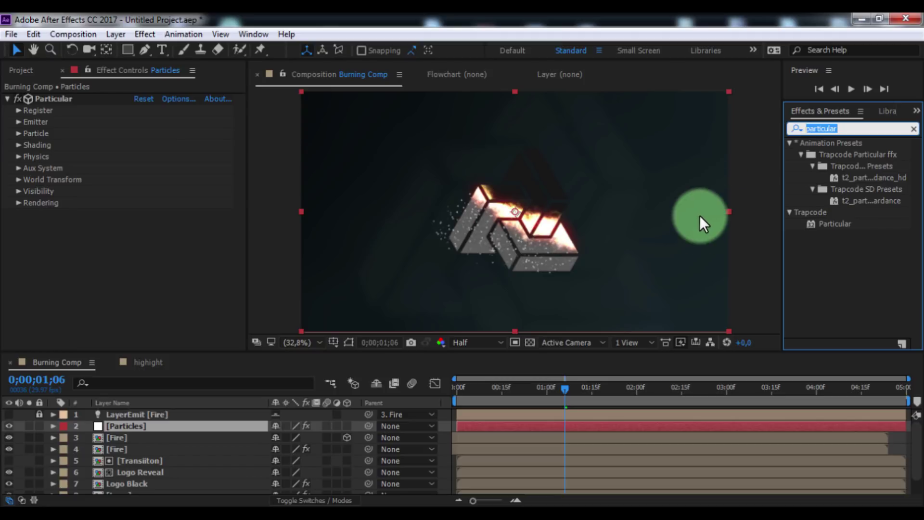
text(gradient)
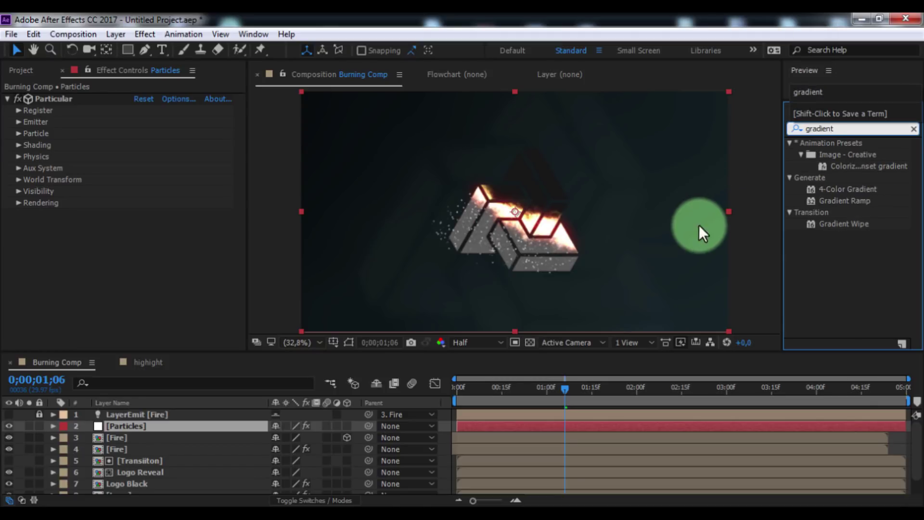
drag(845, 201, 150, 248)
drag(515, 91, 377, 284)
drag(515, 331, 593, 155)
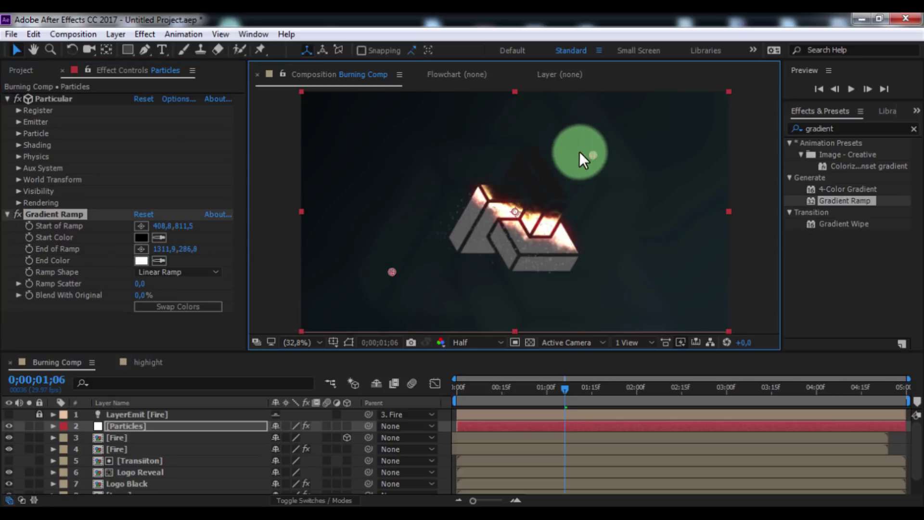
click(7, 214)
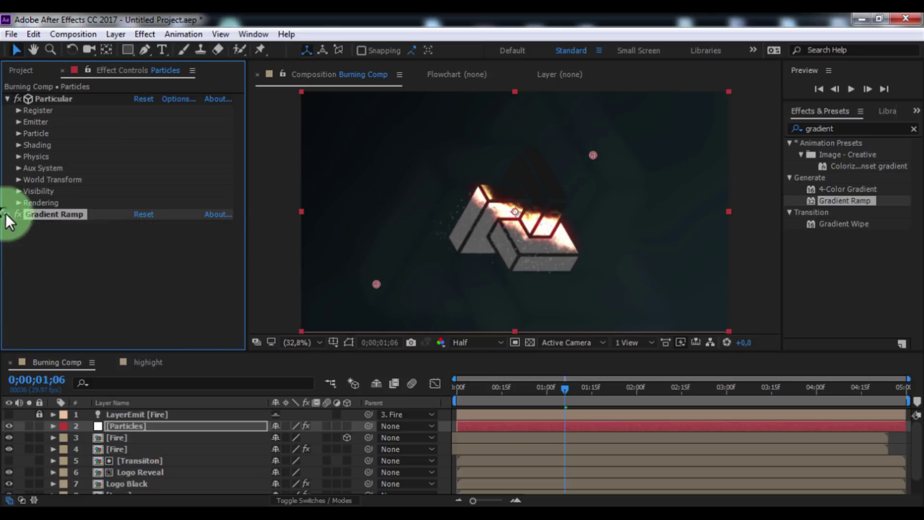
Step: Apply a Tint effect to the Particles layer and map black to the orange FF5A00
click(847, 128)
text(tint)
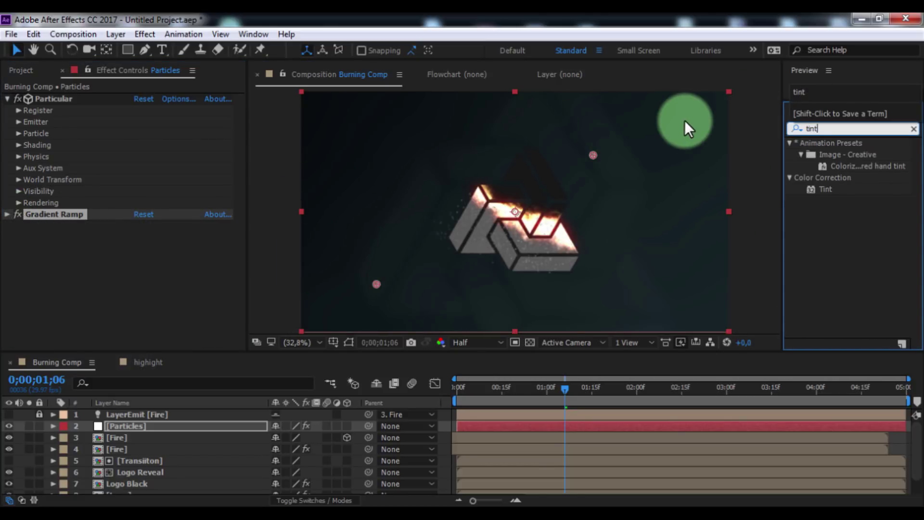
drag(825, 190, 58, 264)
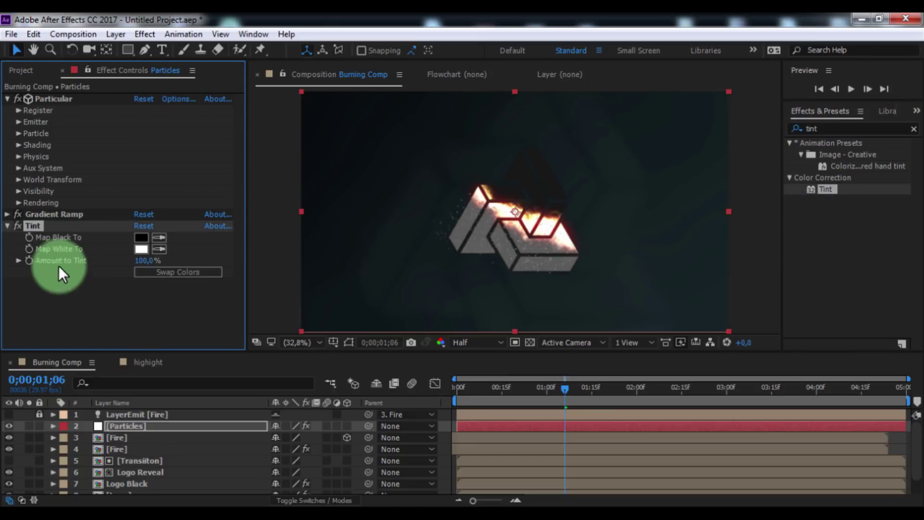
click(140, 238)
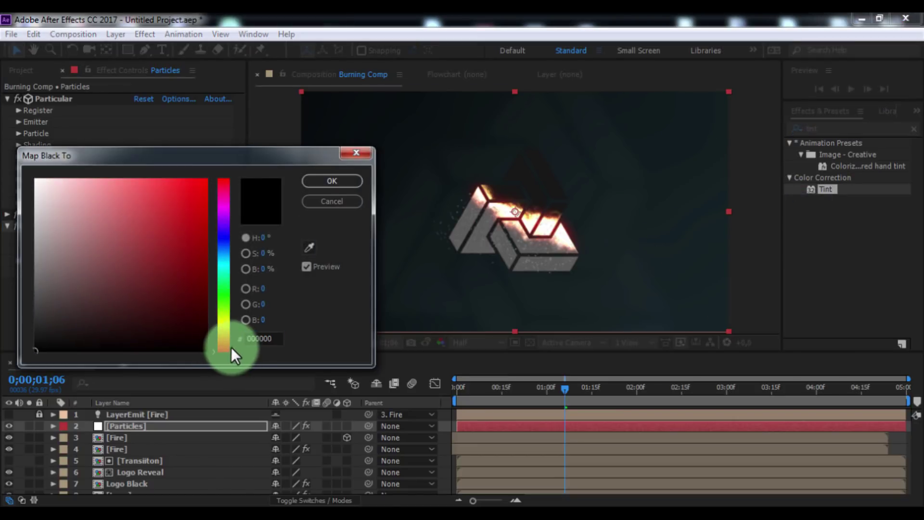
drag(231, 347, 232, 341)
drag(156, 283, 256, 150)
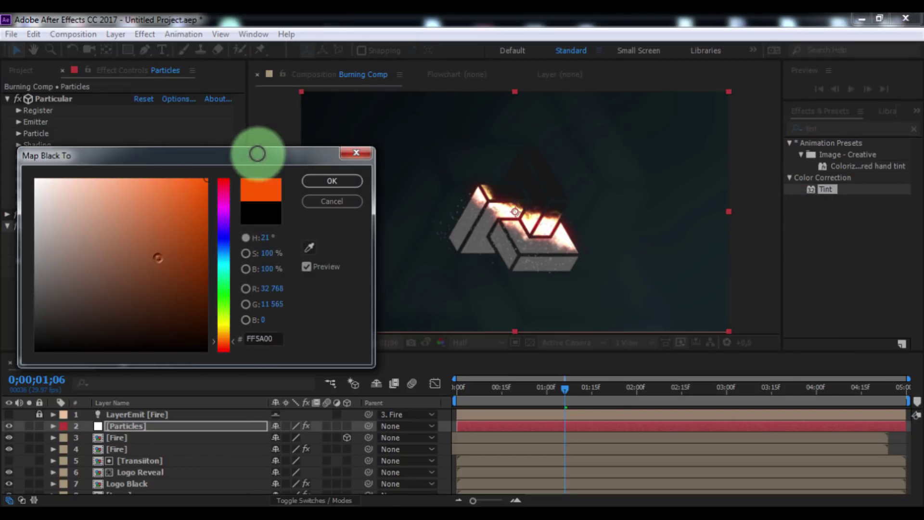
click(321, 185)
Step: Set the Tint effect's Map White To color to a fully saturated yellow-orange
click(140, 249)
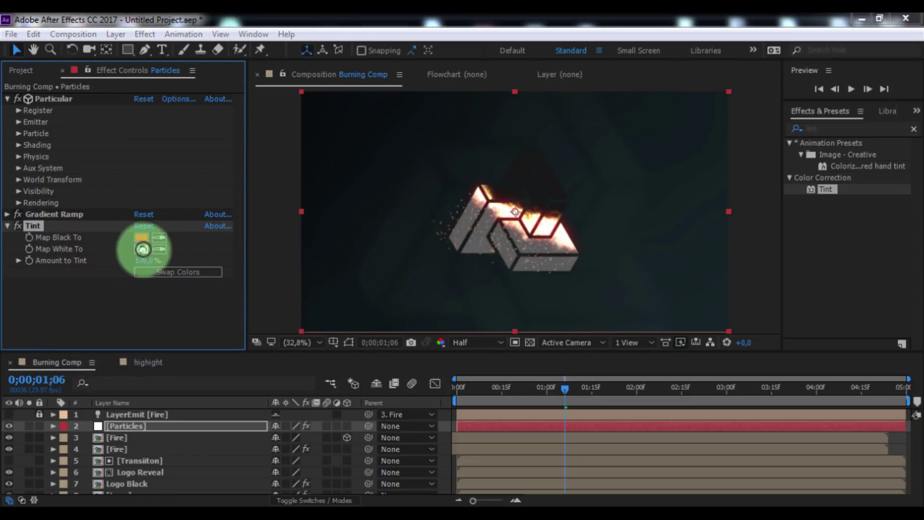
click(215, 323)
drag(163, 306, 239, 142)
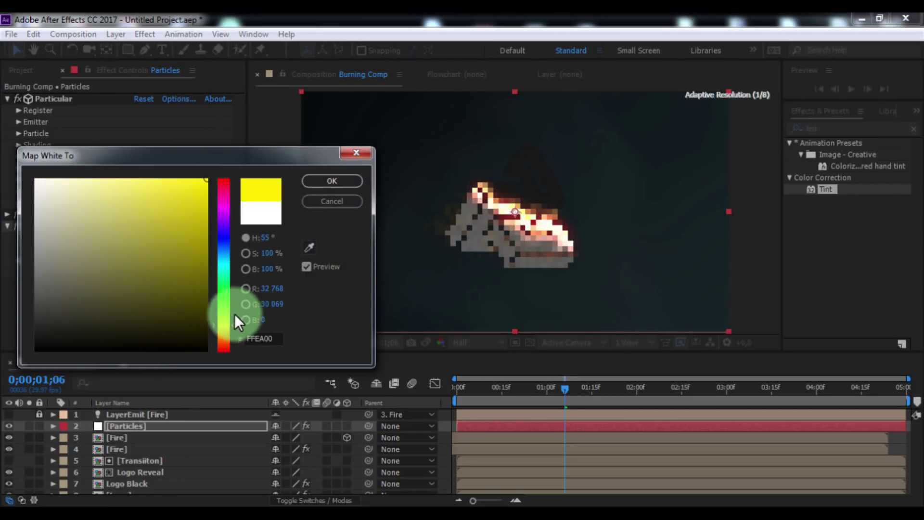
drag(235, 314, 232, 331)
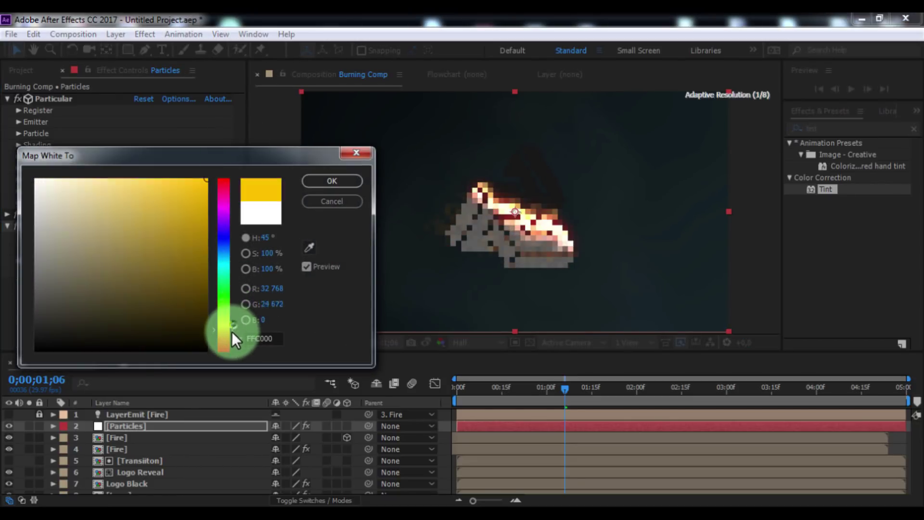
click(314, 176)
key(comma)
key(comma)
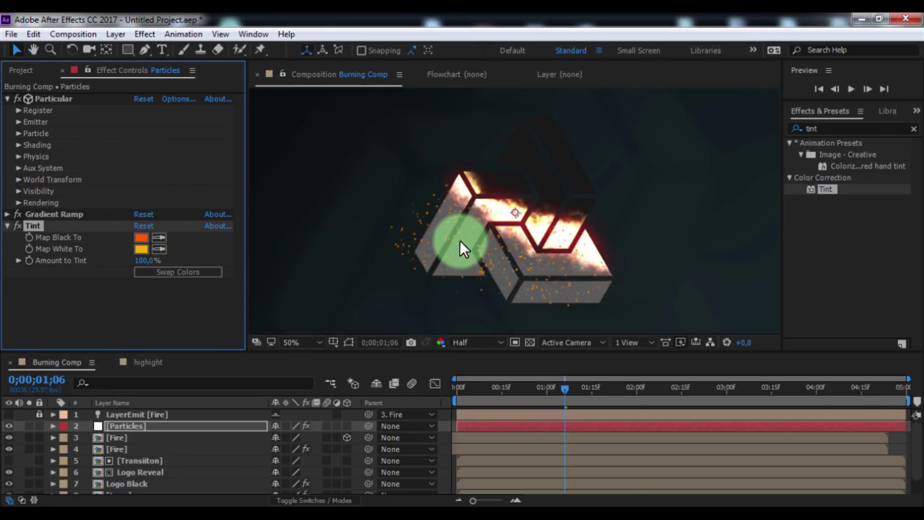
Step: Apply Curves to the Particles layer and shape a gentle S-curve on the RGB channel, lifting highlights and lowering shadows
double_click(809, 128)
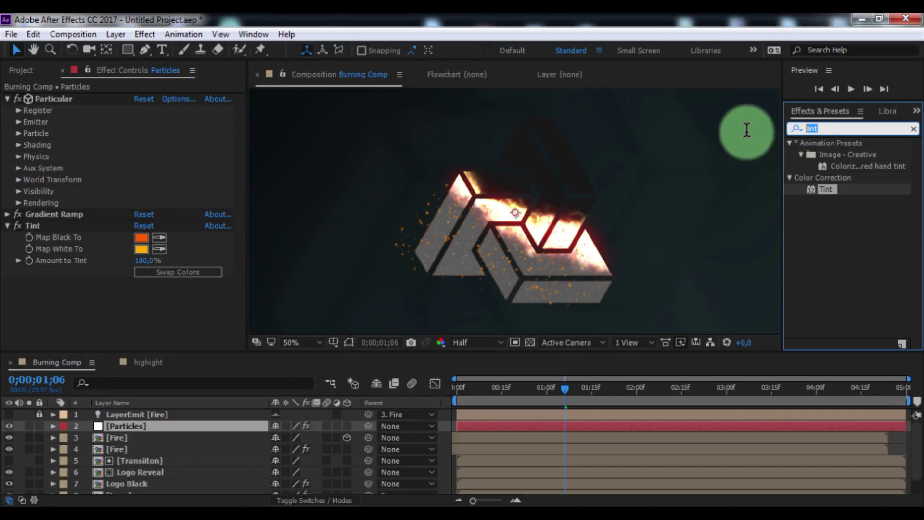
text(curves)
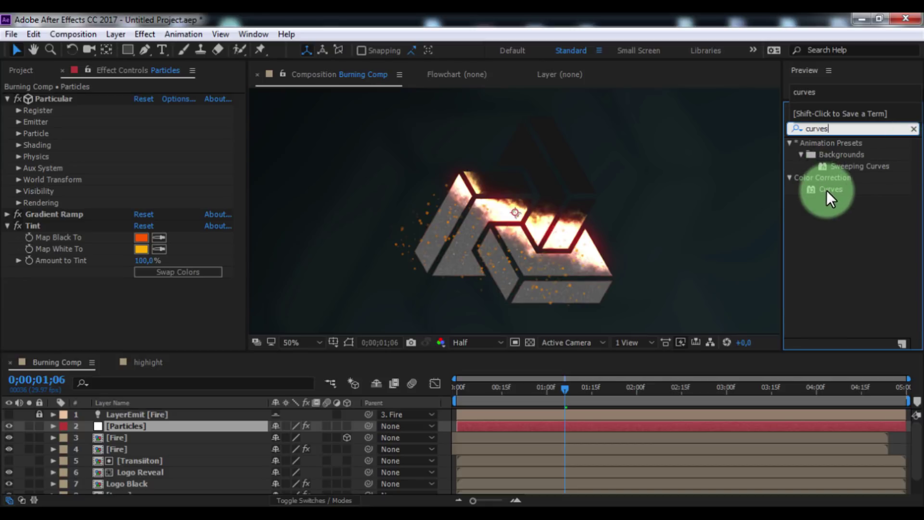
drag(827, 190, 150, 327)
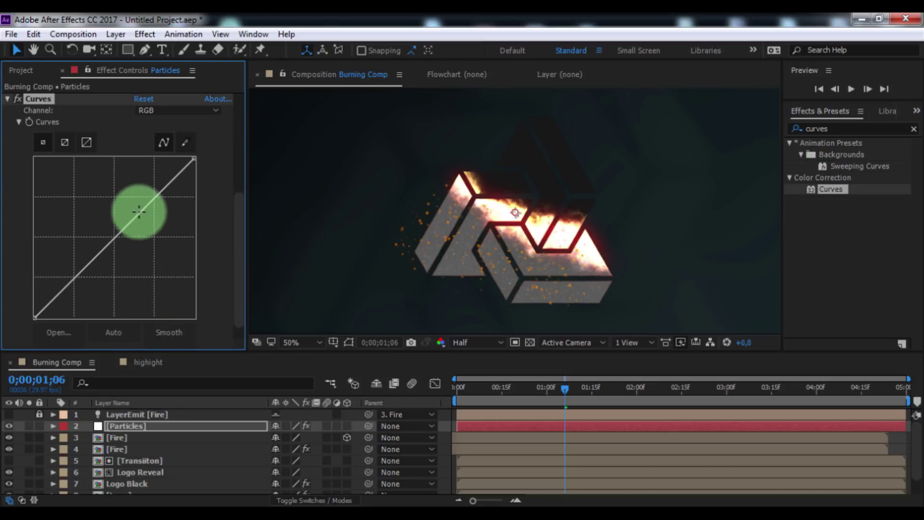
drag(140, 211, 145, 195)
drag(118, 236, 69, 285)
Step: Add a Glow to the Particles layer with Threshold 91%, Radius 72 and Intensity 1.6
click(840, 128)
text(glo)
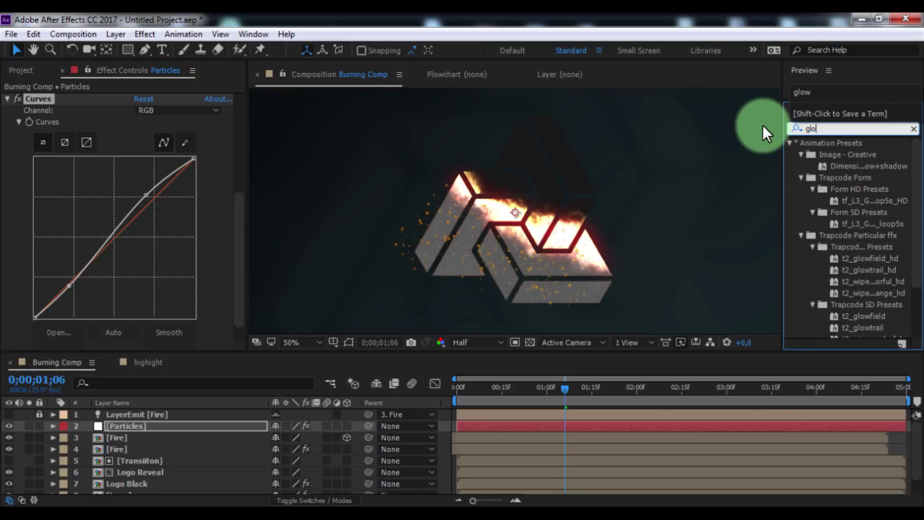
text(w)
scroll(879, 270, down, 3)
drag(828, 308, 183, 340)
click(154, 172)
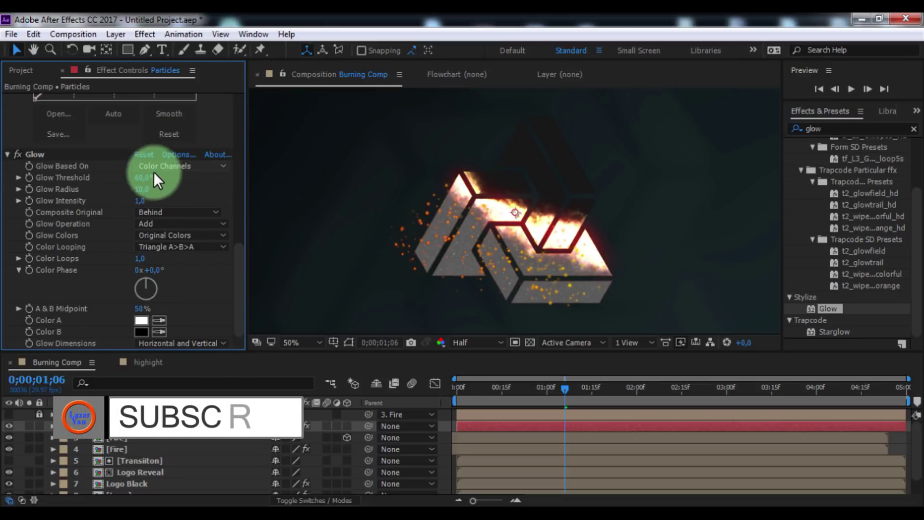
drag(154, 175, 202, 181)
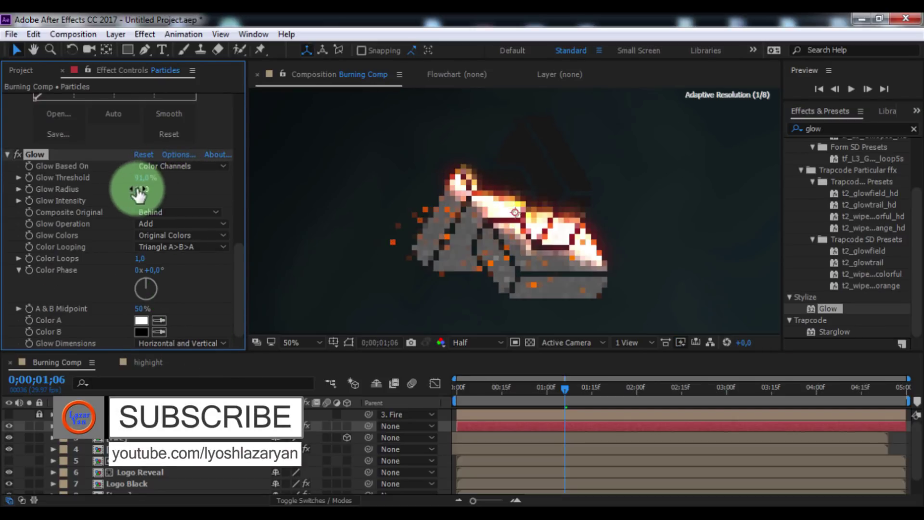
drag(139, 193, 175, 200)
Step: Duplicate the Glow effect on the Particles layer and collapse all of the layer's effects
click(62, 152)
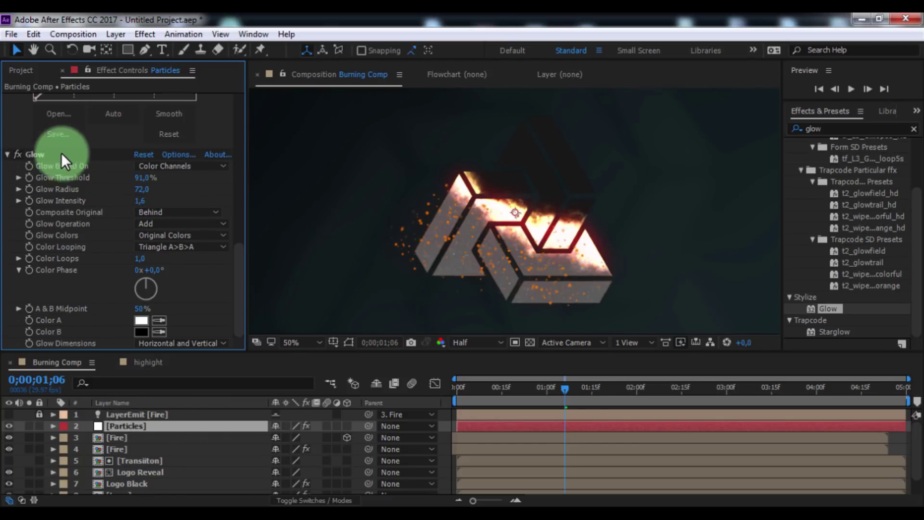
key(ctrl+d)
scroll(142, 183, up, 3)
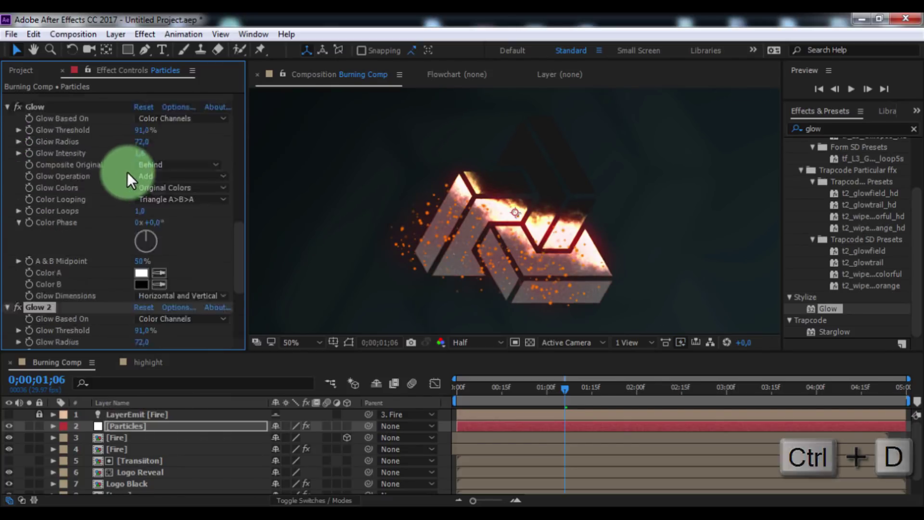
scroll(127, 172, up, 5)
click(8, 137)
click(7, 149)
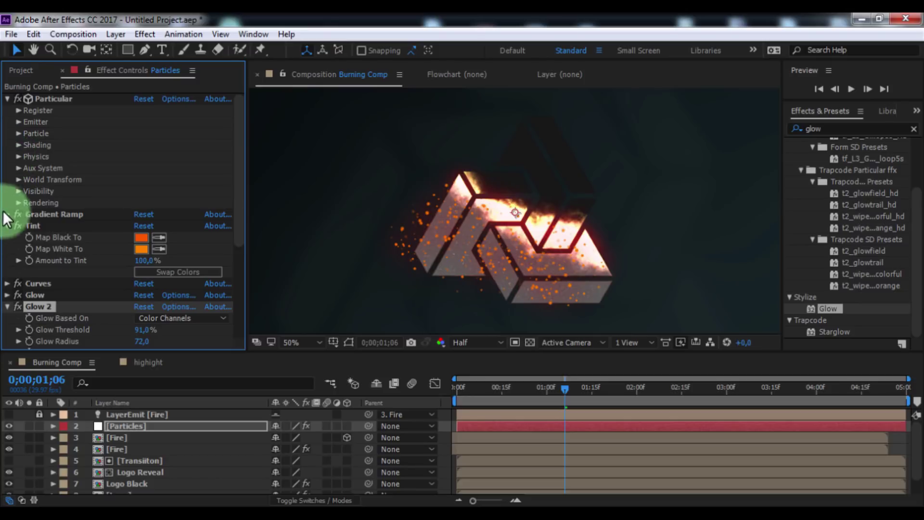
click(7, 225)
click(7, 261)
click(7, 98)
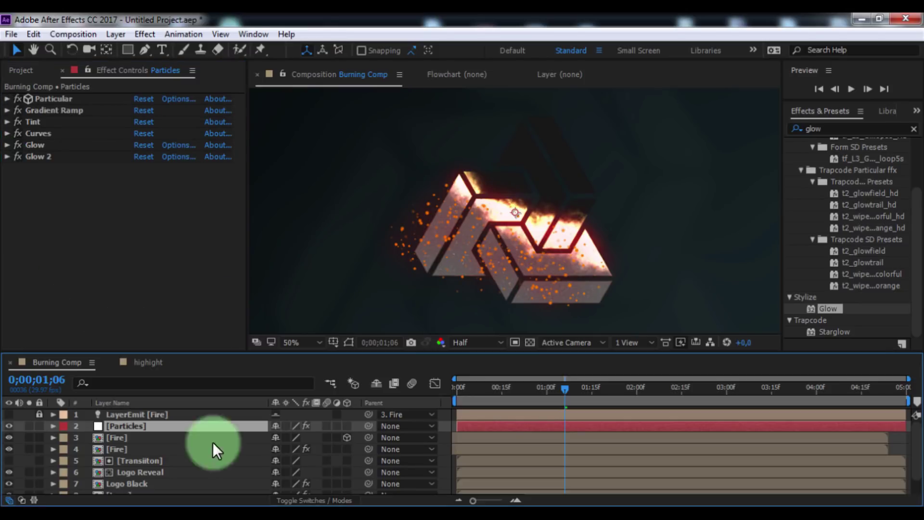
Step: Set the Particles layer's blending mode to Add
click(310, 500)
click(284, 426)
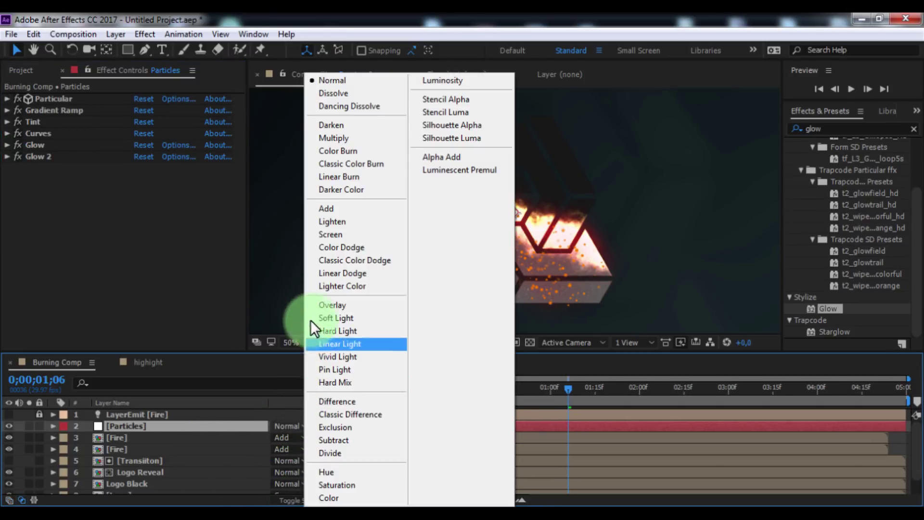
click(336, 208)
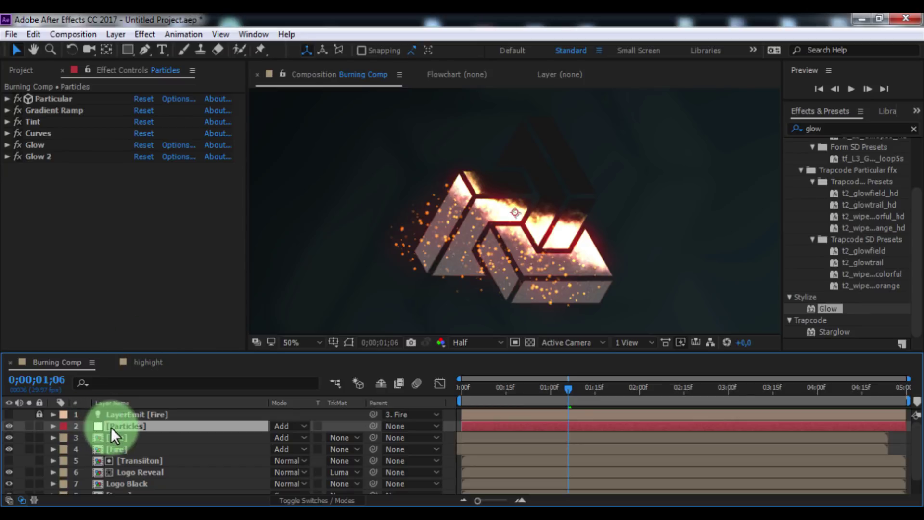
Step: Duplicate the Particles layer and set the copy's Particular emitter to 5000 particles per second
key(ctrl+d)
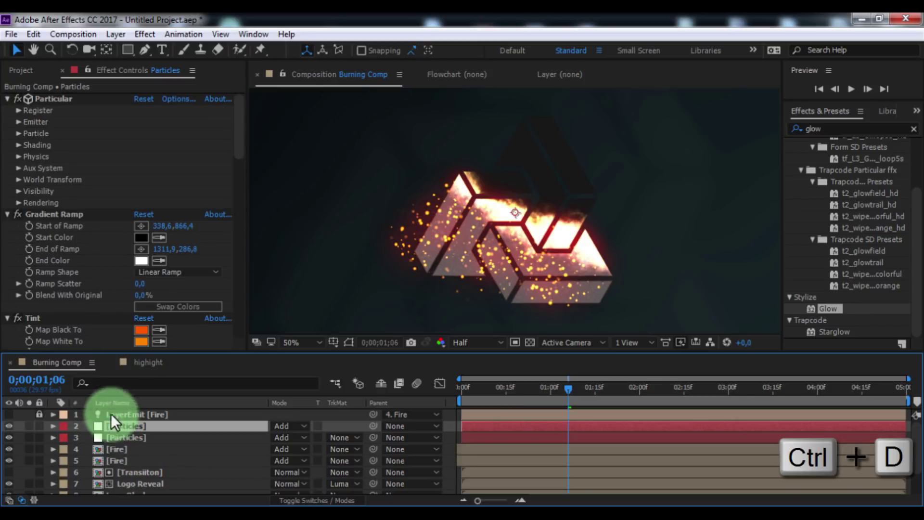
click(19, 122)
click(147, 110)
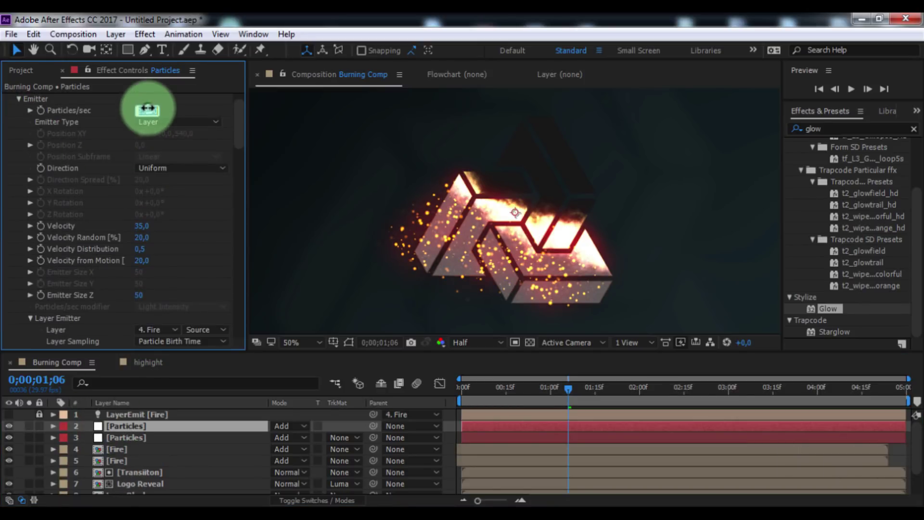
key(Return)
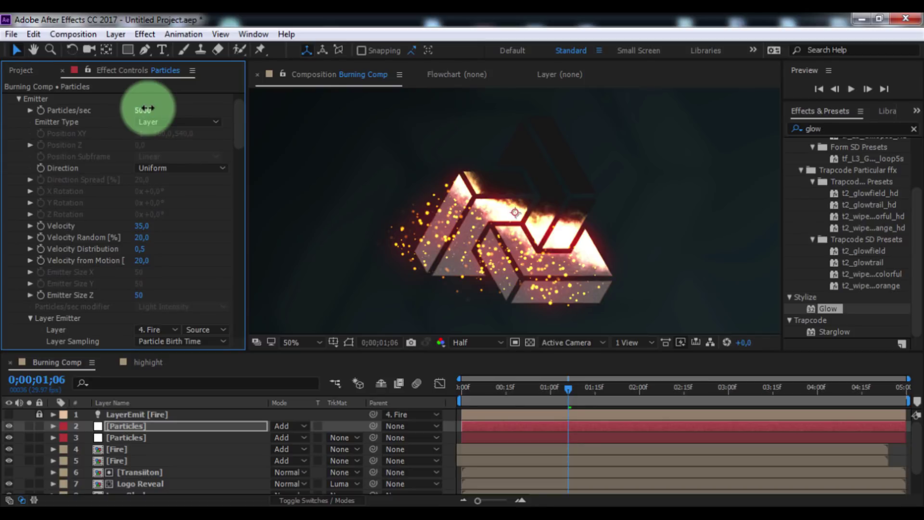
Step: Set the emitter's Random Seed to 100100 on the duplicated Particles layer
scroll(184, 257, down, 3)
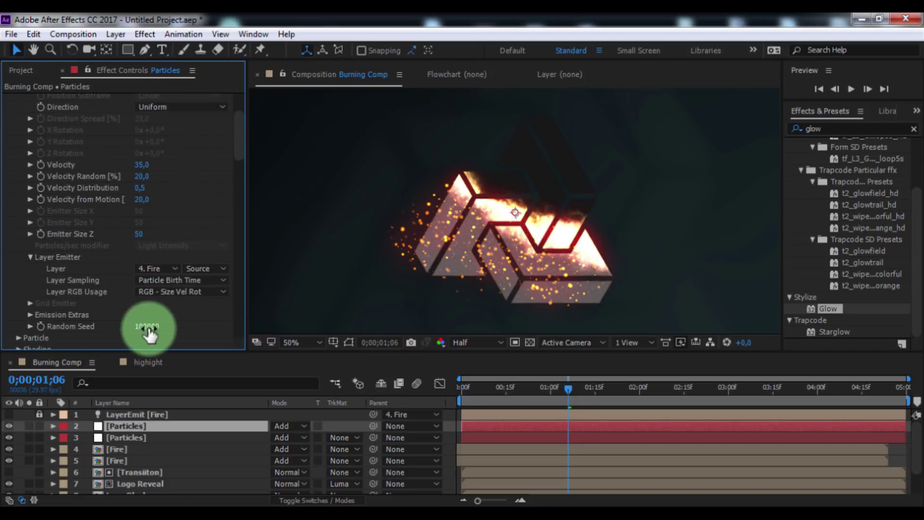
drag(141, 327, 190, 331)
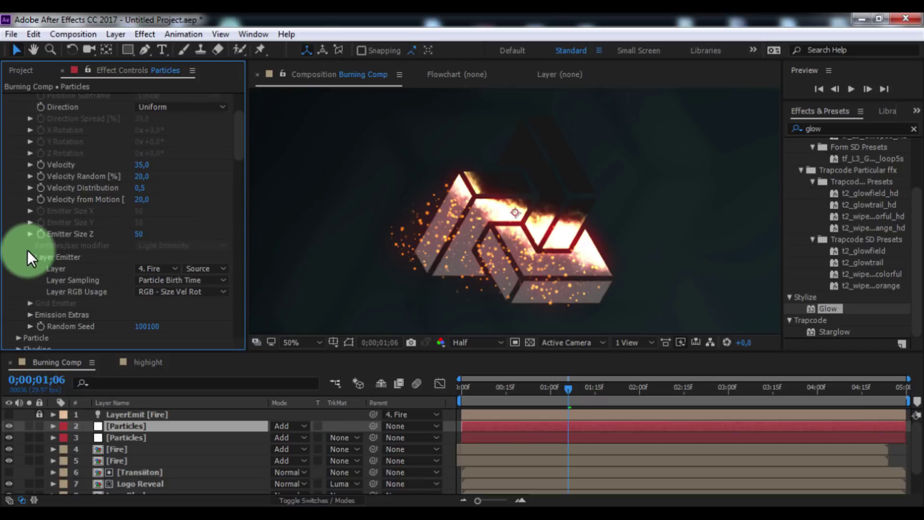
scroll(28, 250, up, 4)
click(18, 121)
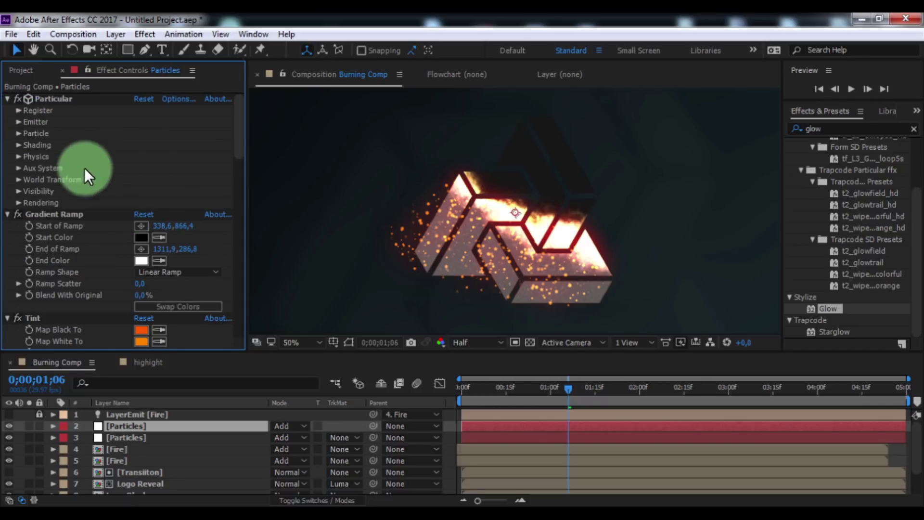
Step: Set the particle Size to 4 on the duplicated Particles layer
click(18, 133)
scroll(77, 164, down, 1)
click(152, 194)
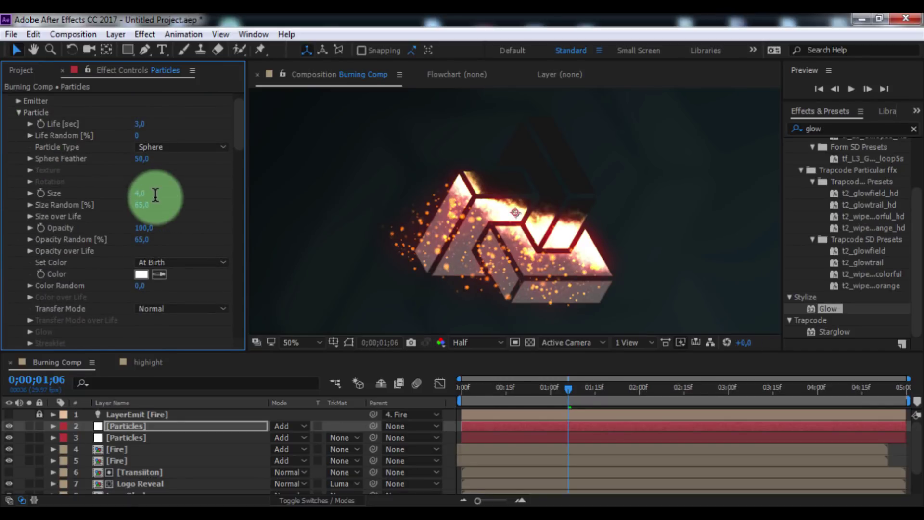
click(18, 112)
scroll(18, 111, up, 1)
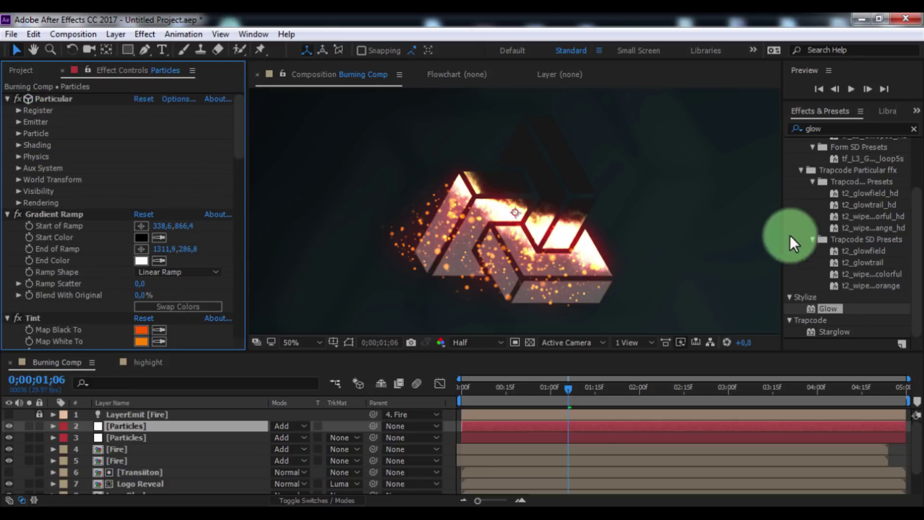
Step: Duplicate the top Particles layer again and add Fast Blur (Legacy) to the new copy, ahead of its Curves effect
click(832, 128)
text(fast)
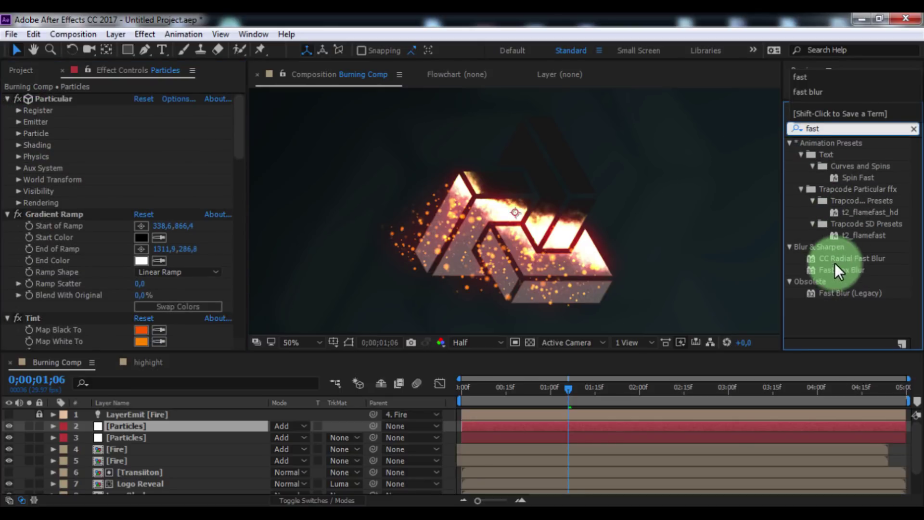
drag(837, 291, 96, 347)
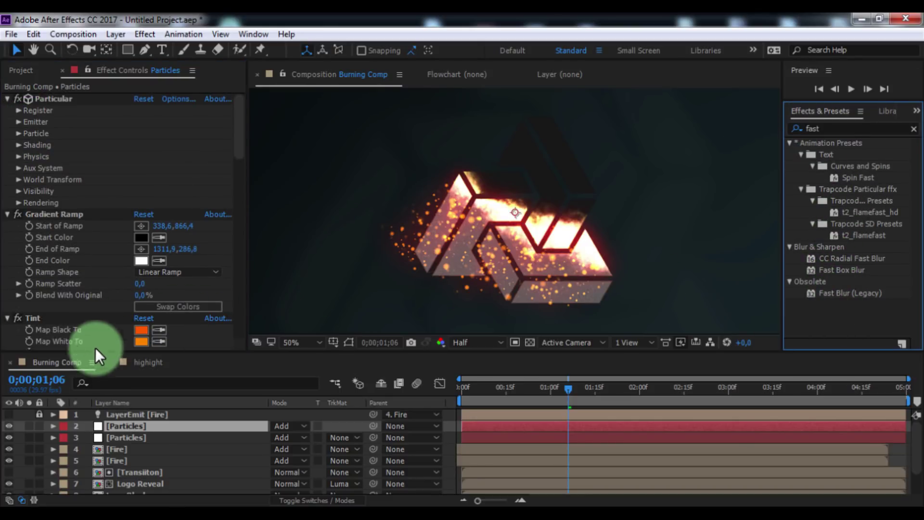
drag(127, 429, 126, 426)
key(ctrl+d)
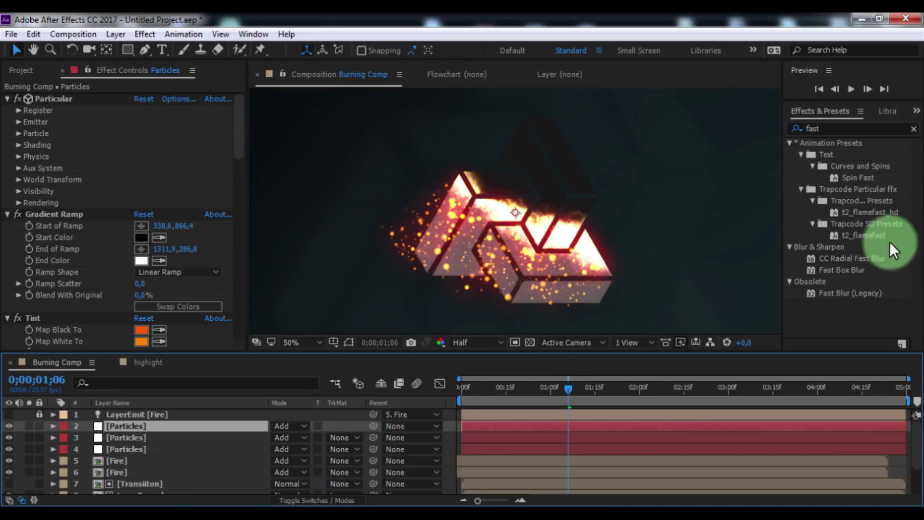
drag(834, 294, 69, 330)
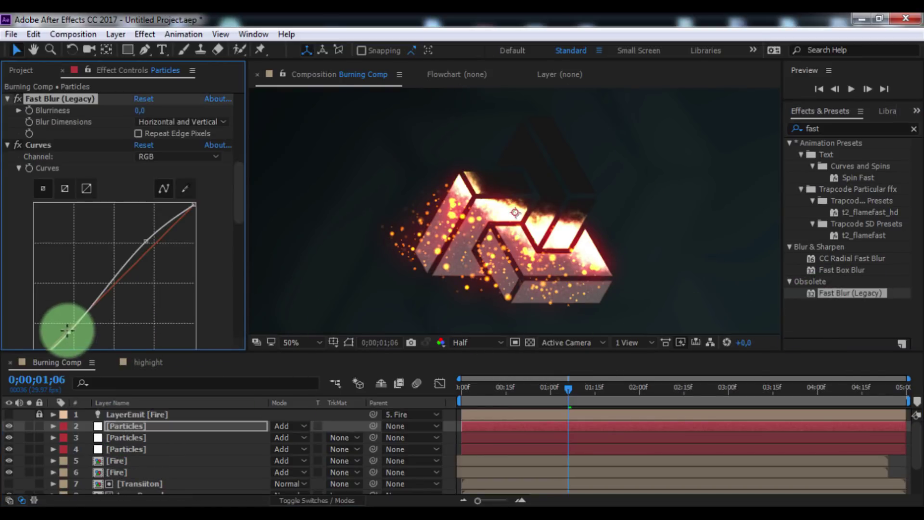
Step: Adjust the new copy's Blurriness and set its Particular particle Size to 3 with Random Seed 100180
click(110, 248)
click(62, 124)
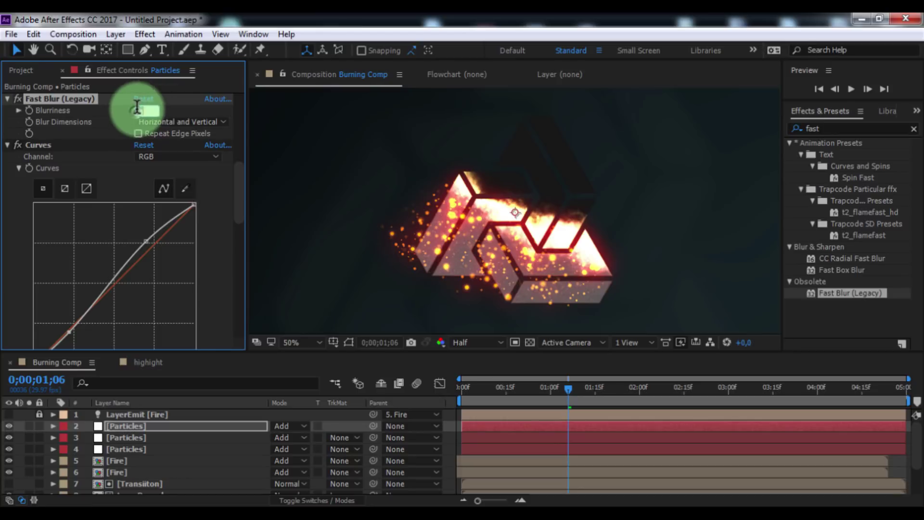
scroll(206, 268, up, 10)
scroll(206, 268, down, 1)
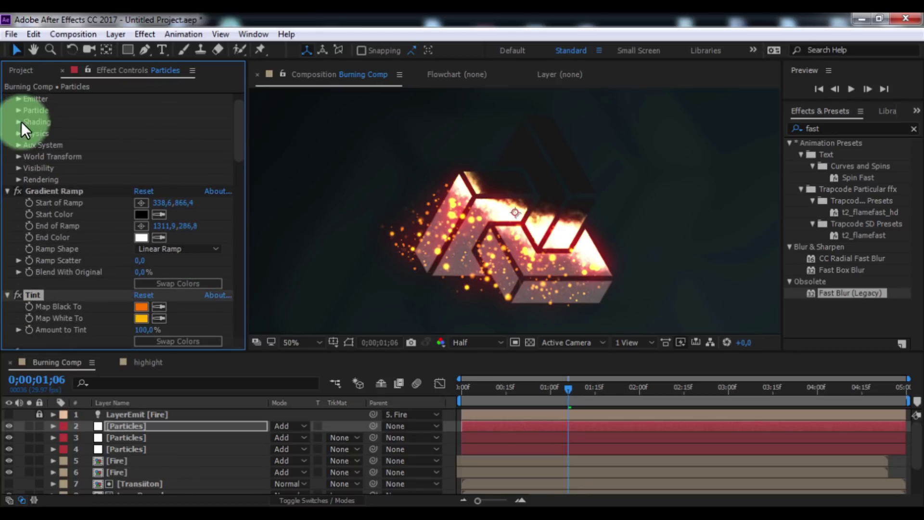
click(19, 110)
click(153, 191)
Step: Hide the upper Fire layer
click(117, 446)
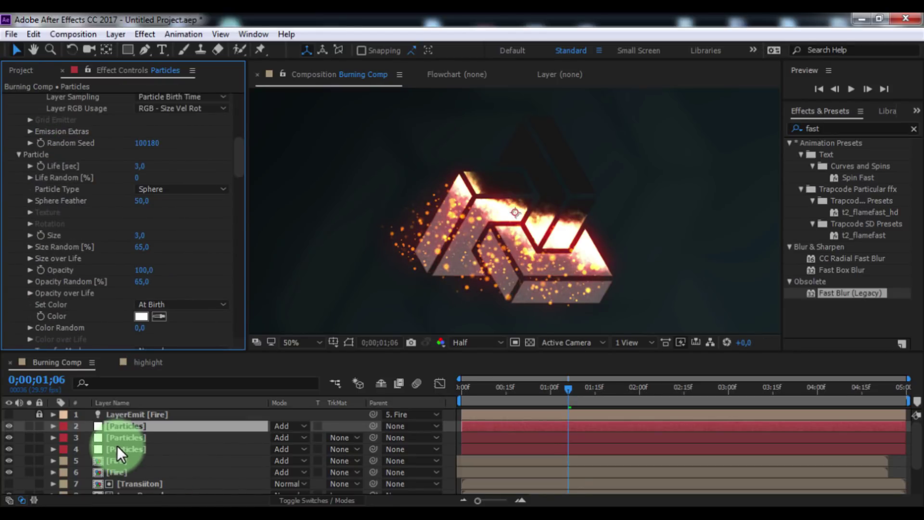
click(113, 464)
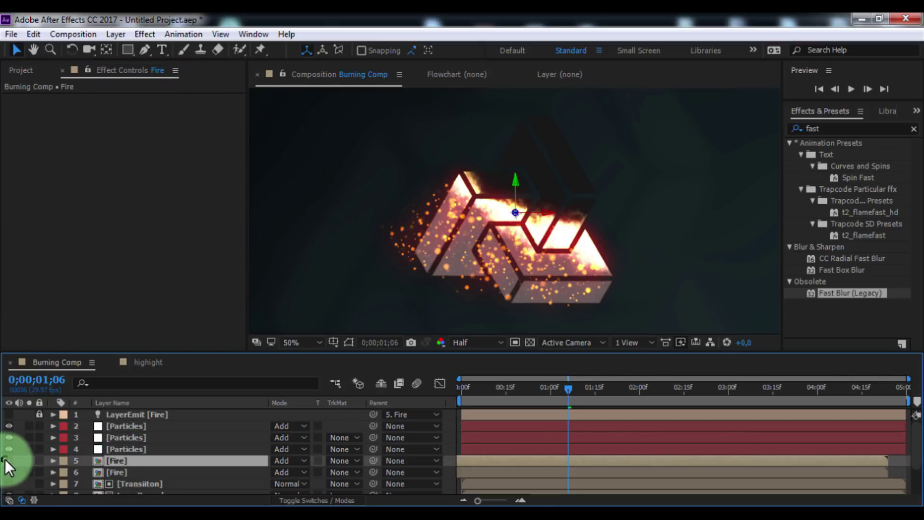
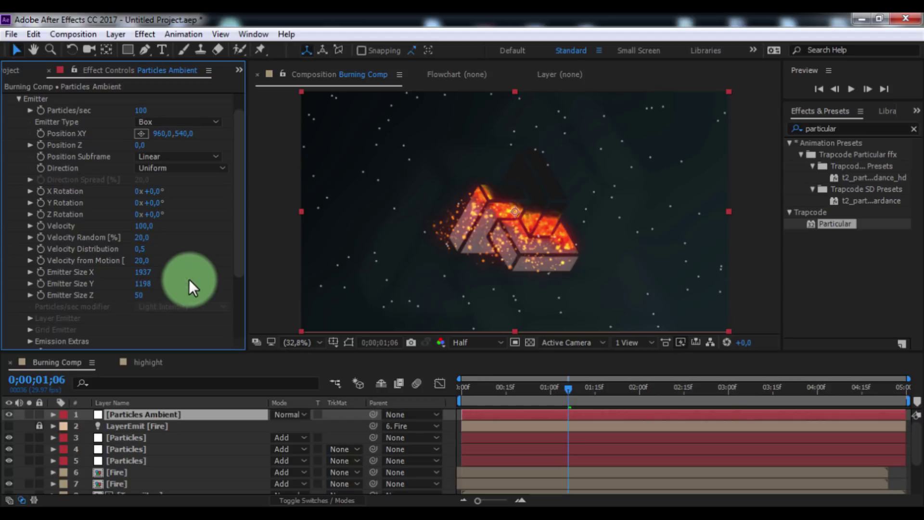
Step: Set the Particles Ambient emitter to Emitter Size Z 3181, 50 particles per second and Velocity 15
drag(139, 295, 536, 330)
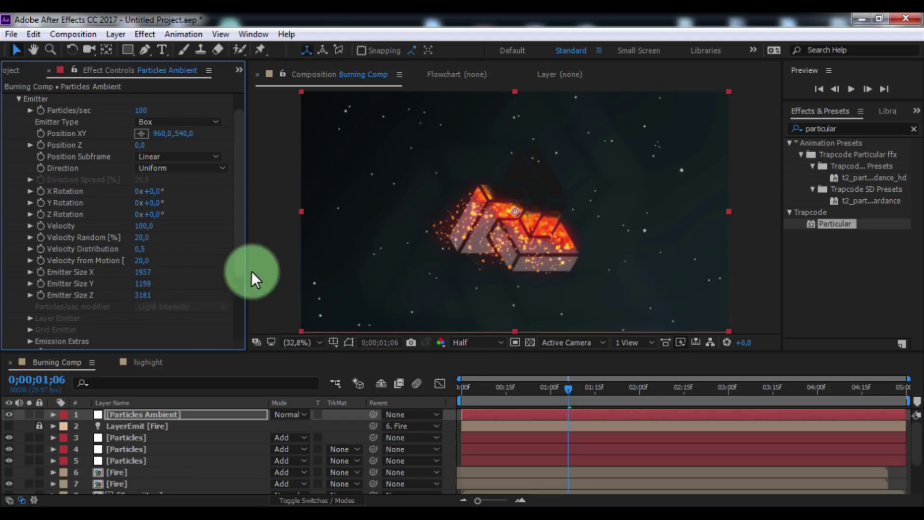
click(141, 110)
text(50)
key(Return)
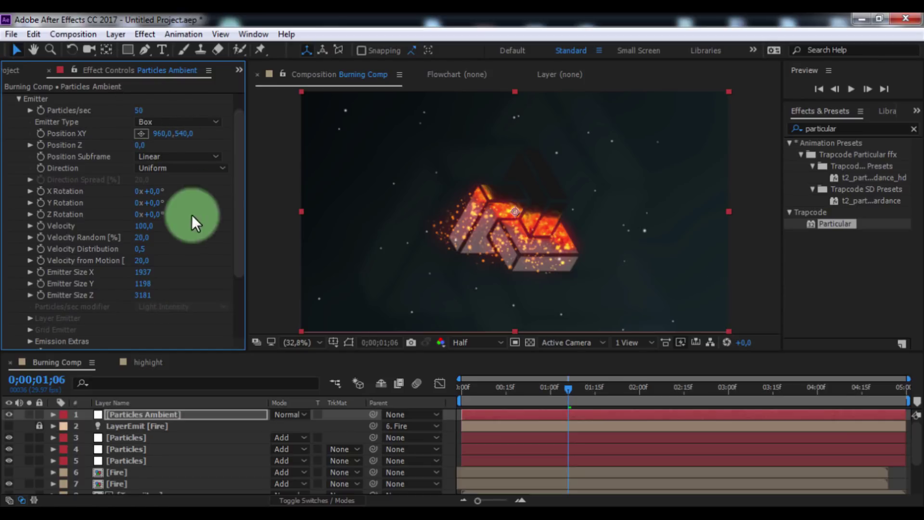
click(144, 225)
text(15)
key(Return)
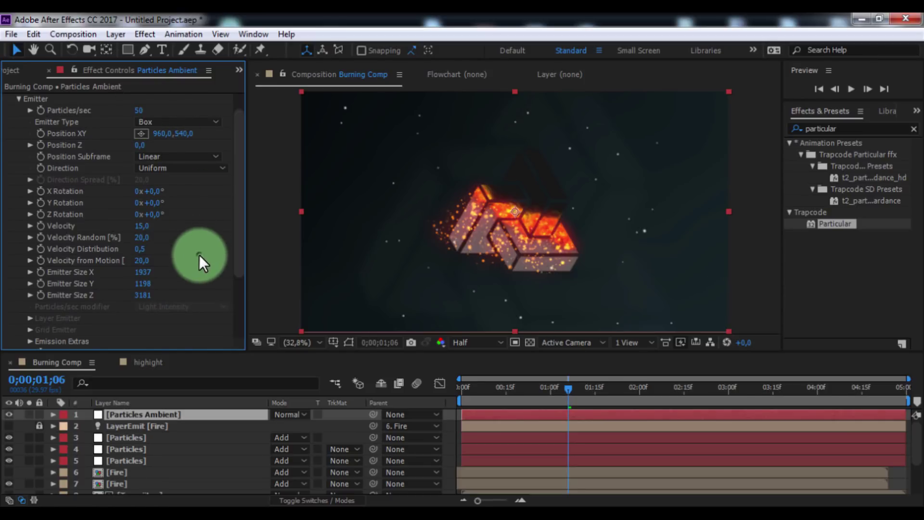
Step: Set Wind X to 74 and Wind Y to -93 in the Air physics of Particles Ambient
scroll(73, 181, up, 2)
click(18, 121)
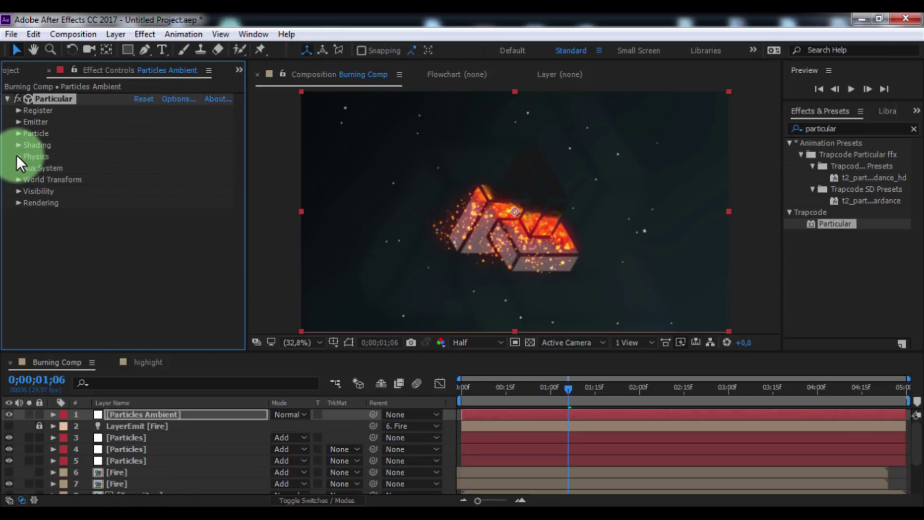
click(17, 156)
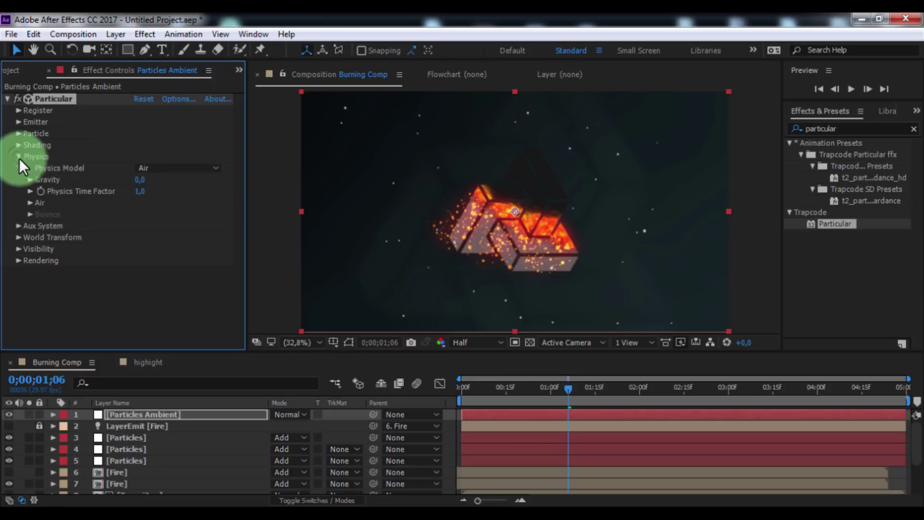
click(30, 202)
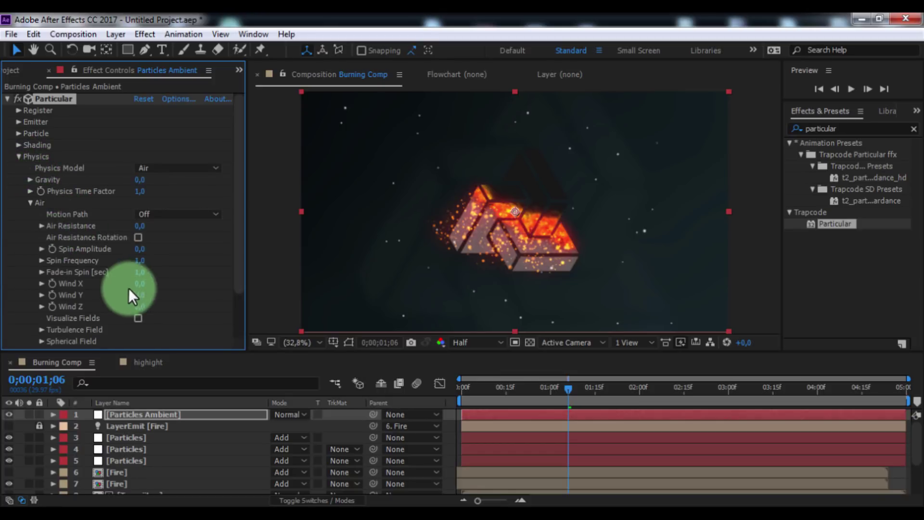
drag(138, 288, 72, 303)
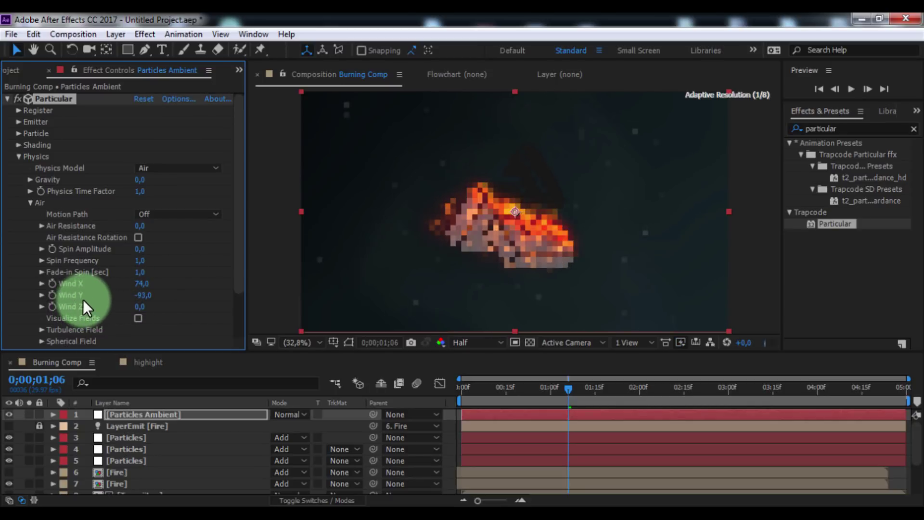
Step: Set the Turbulence Field's Evolution Speed to 0 on Particles Ambient and adjust its Scale
click(40, 329)
scroll(44, 330, down, 5)
click(144, 285)
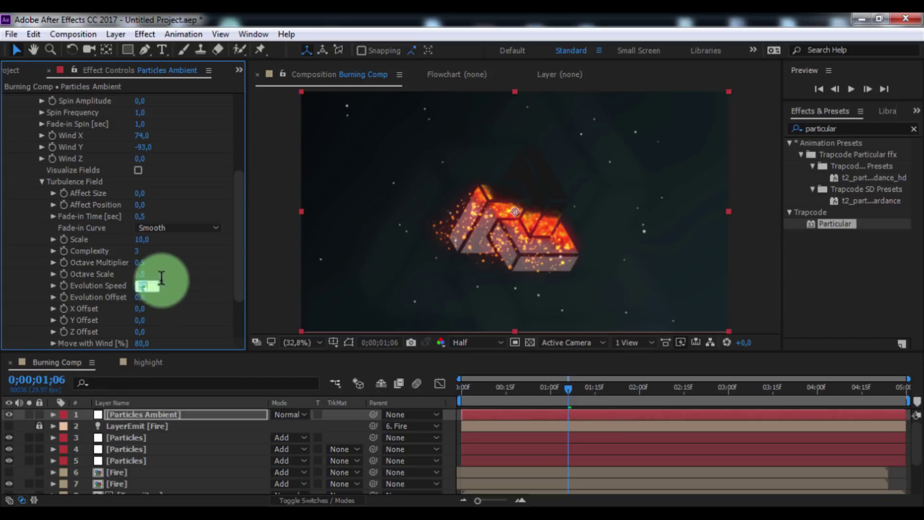
text(0)
key(Return)
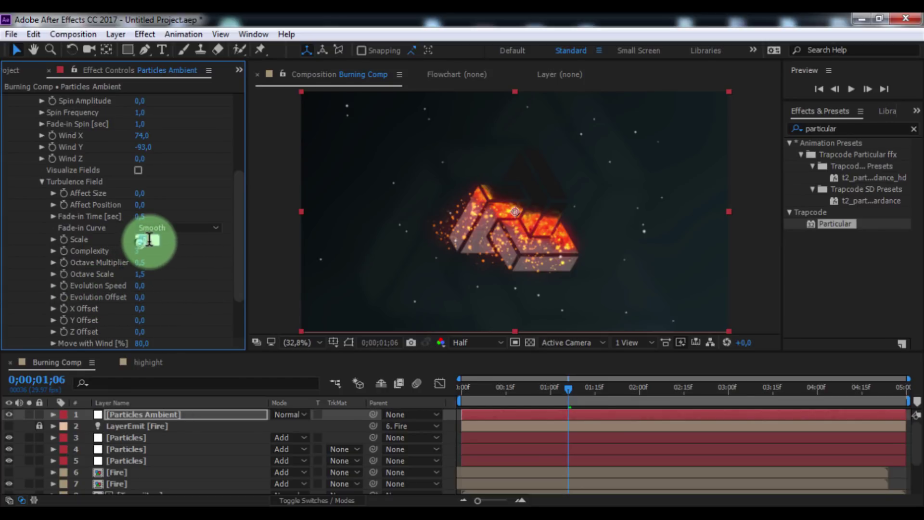
drag(144, 238, 175, 212)
scroll(37, 184, up, 4)
scroll(20, 192, up, 2)
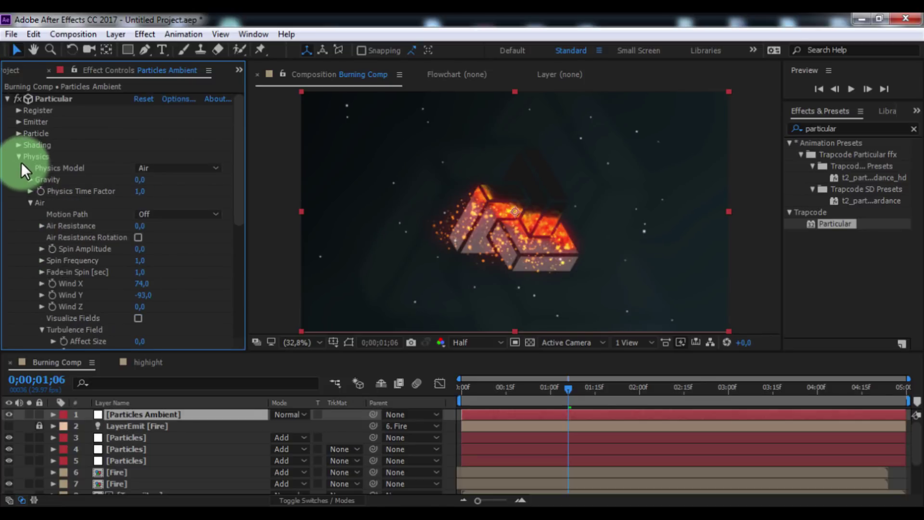
click(19, 156)
click(6, 99)
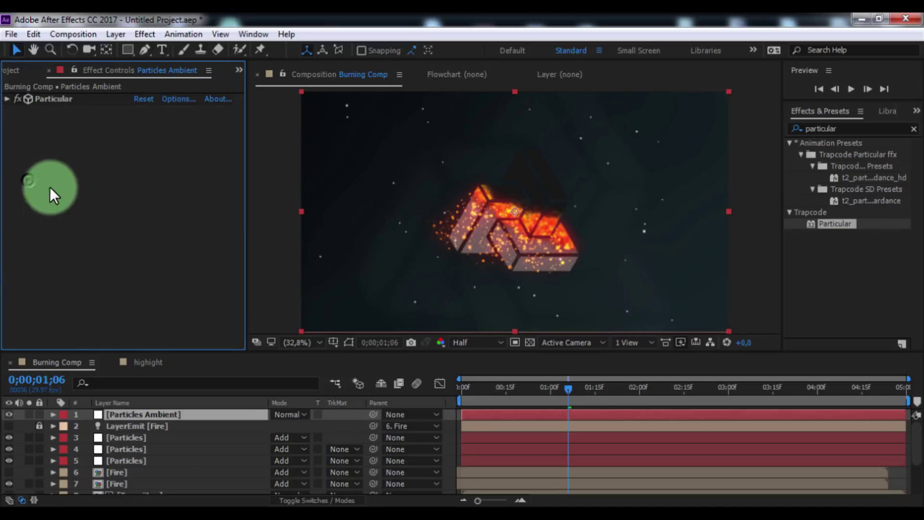
Step: Apply the Tritone effect to the Particles Ambient layer
click(827, 268)
click(850, 128)
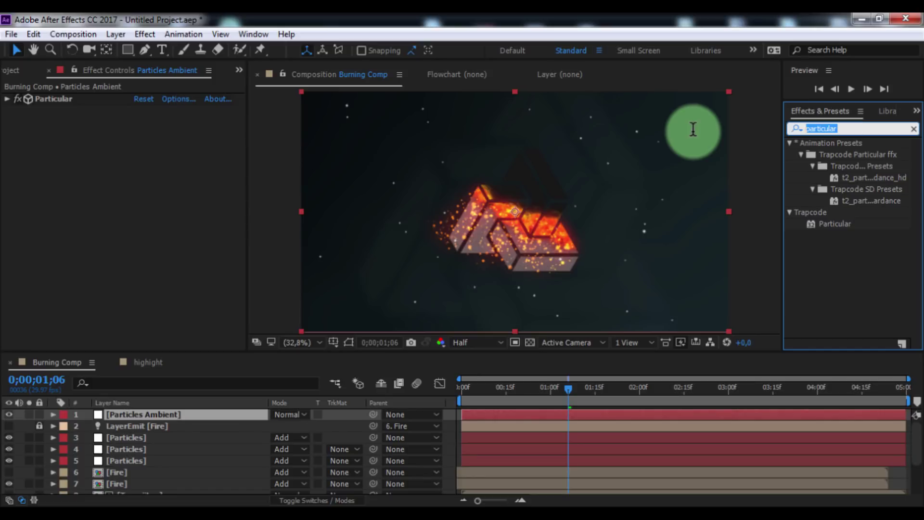
text(trito)
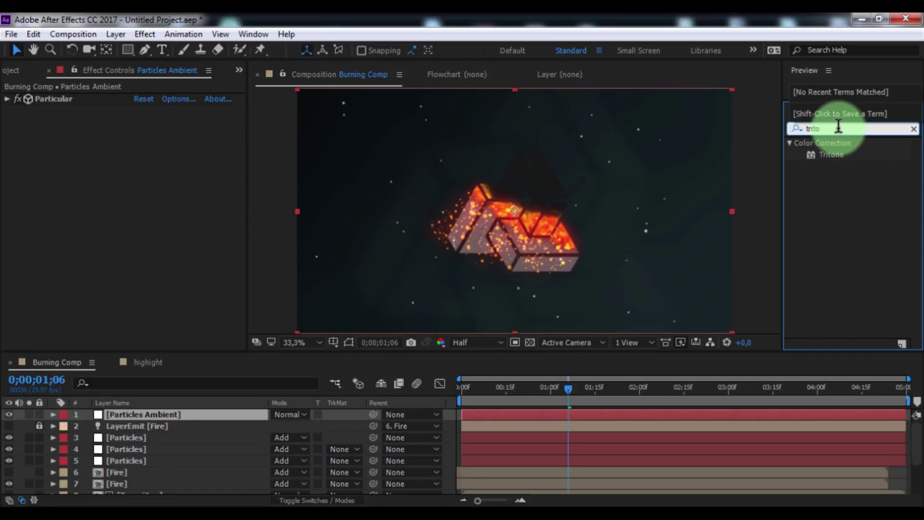
text(ne)
drag(838, 154, 57, 253)
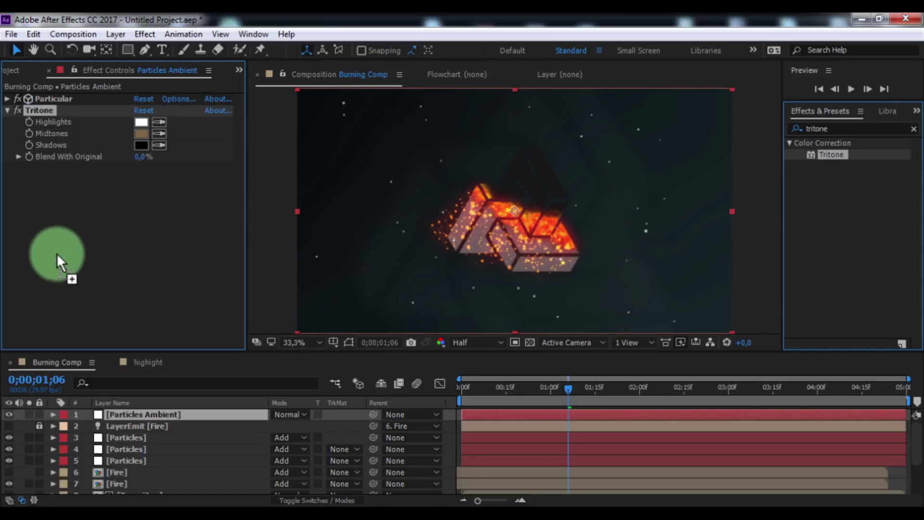
Step: Set the Tritone Highlights color to orange
click(146, 123)
drag(191, 227, 250, 173)
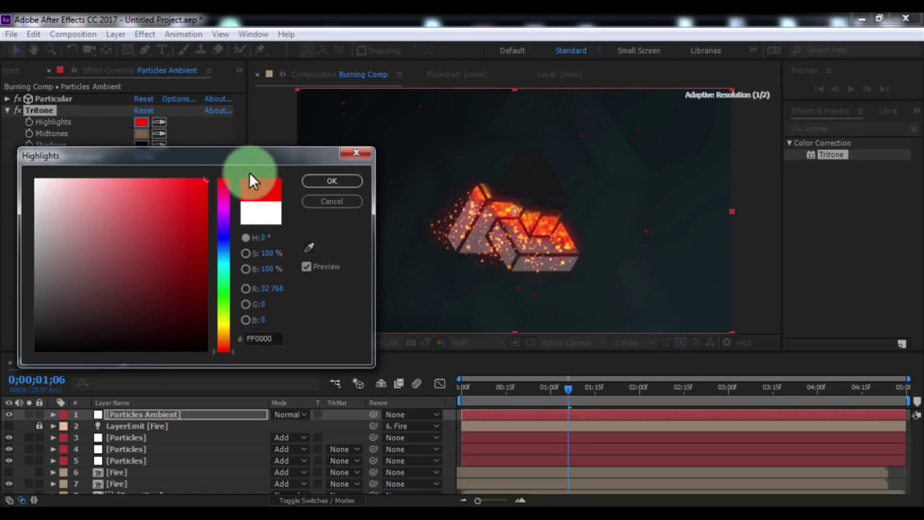
click(235, 337)
click(333, 182)
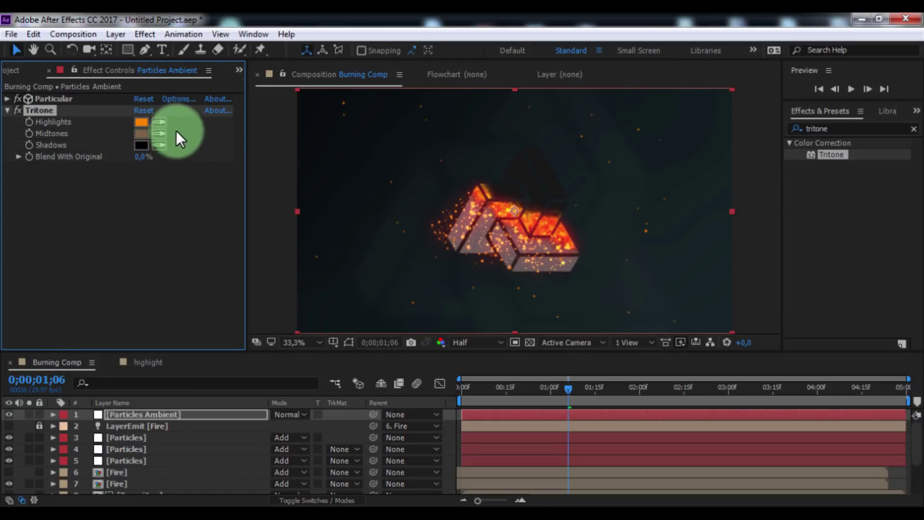
Step: Set the Tritone Midtones color to the red-orange FF4E00
click(141, 133)
mouse_move(229, 349)
mouse_down()
mouse_move(229, 333)
mouse_move(230, 341)
mouse_up()
drag(97, 237, 325, 140)
click(351, 180)
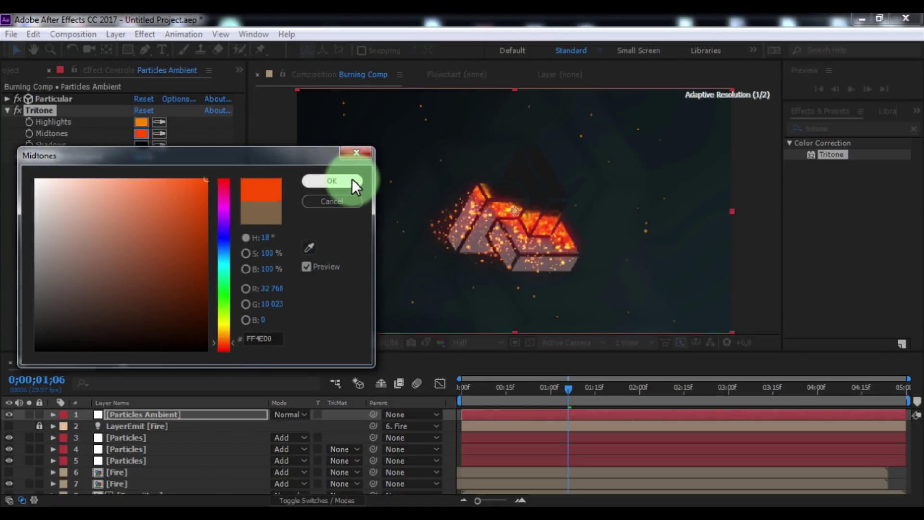
click(61, 178)
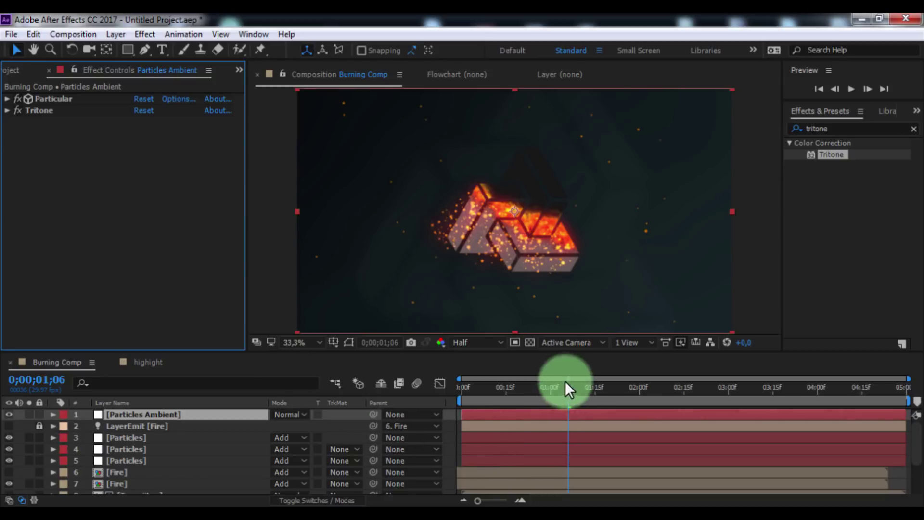
Step: Duplicate the Particles Ambient layer and set the copy's Particular emitter to 10 particles per second
drag(565, 386, 527, 393)
click(126, 415)
key(ctrl+d)
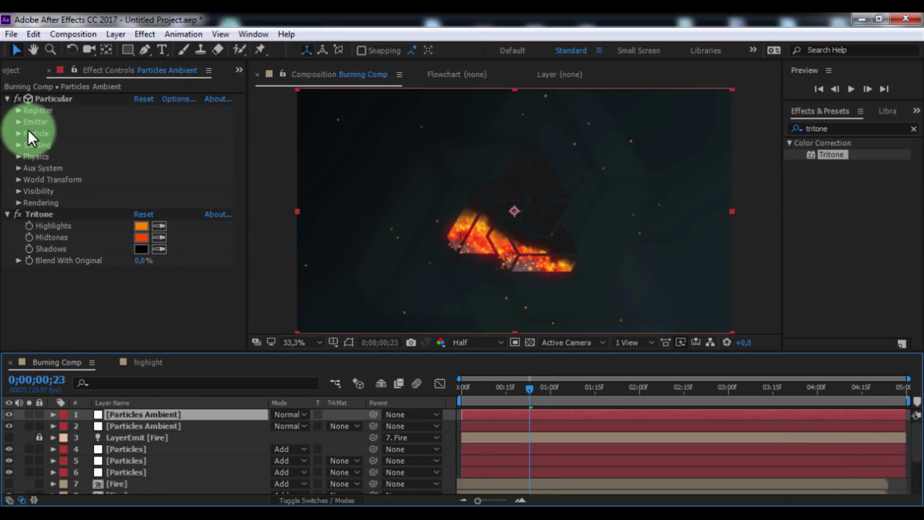
click(28, 126)
click(142, 112)
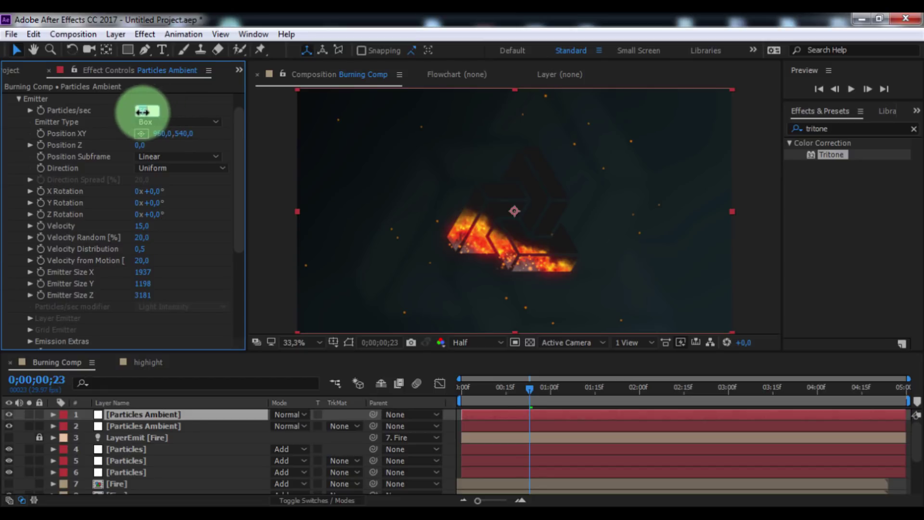
key(Return)
Step: Change the emitter's Random Seed on the Particles Ambient copy
click(163, 313)
scroll(159, 308, down, 3)
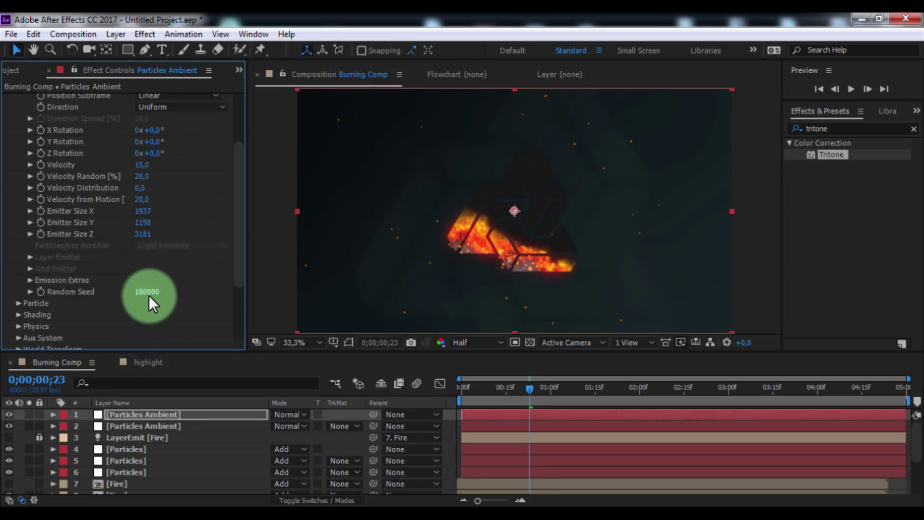
scroll(2, 212, up, 4)
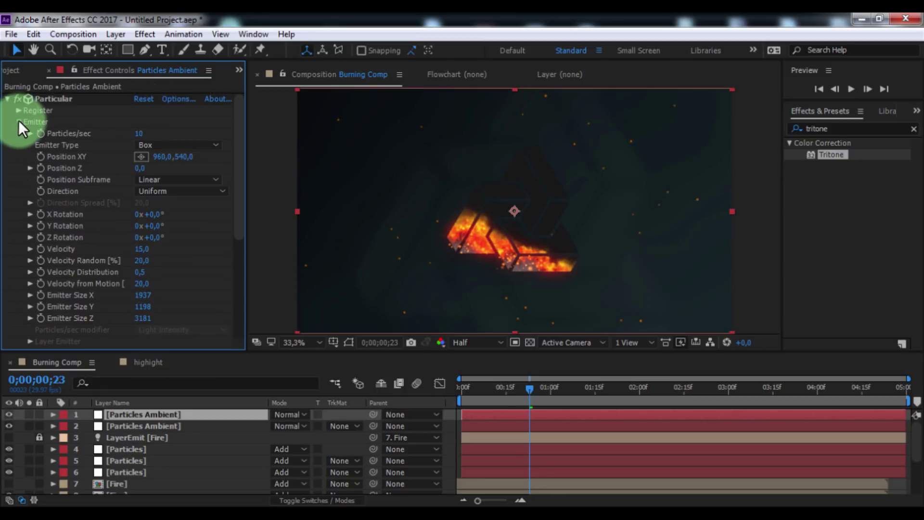
click(18, 122)
Step: Set the particle Size to 22 on the Particles Ambient copy
click(19, 134)
drag(157, 207, 1, 144)
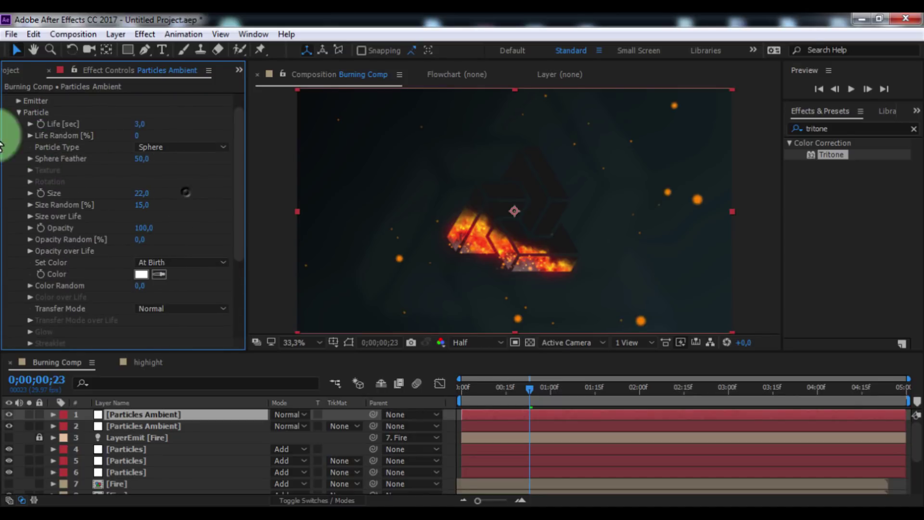
click(17, 111)
Step: Add Camera Lens Blur to the Particles Ambient copy with Blur Radius 35 and Repeat Edge Pixels enabled
click(853, 128)
text(lens)
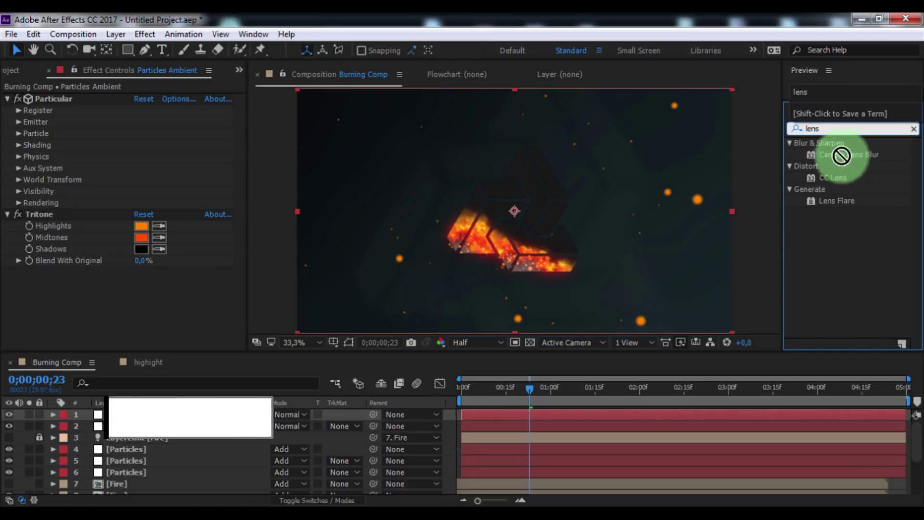
drag(841, 155, 198, 319)
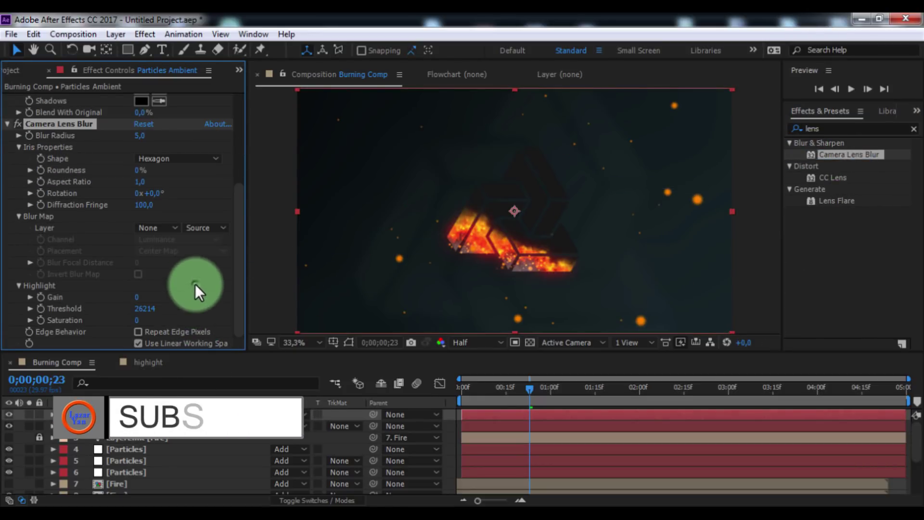
drag(139, 136, 158, 138)
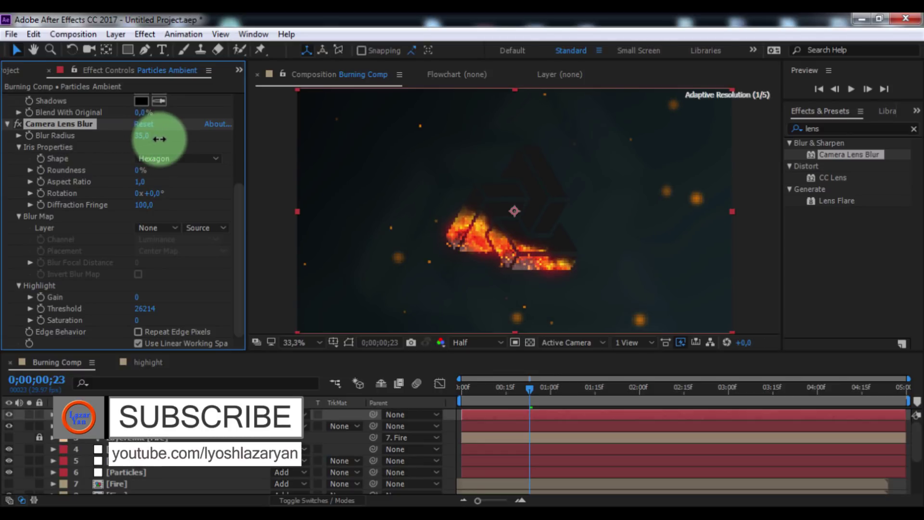
click(136, 331)
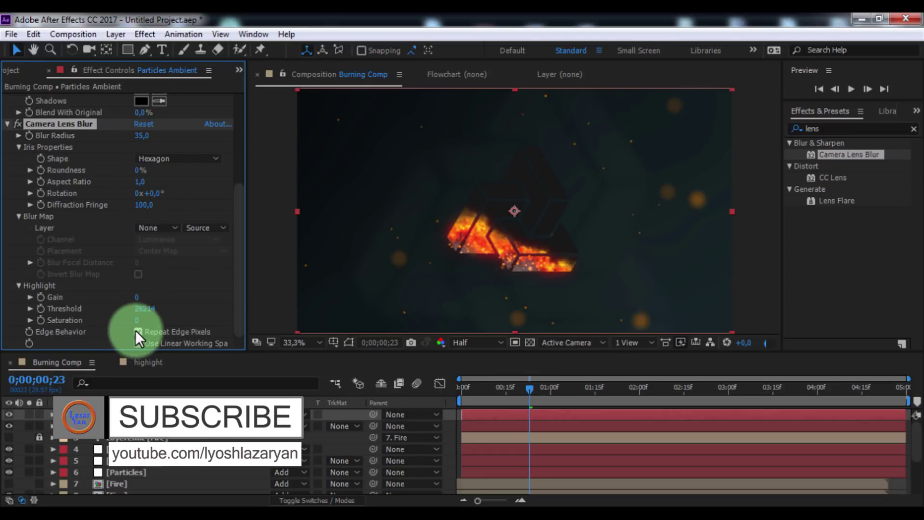